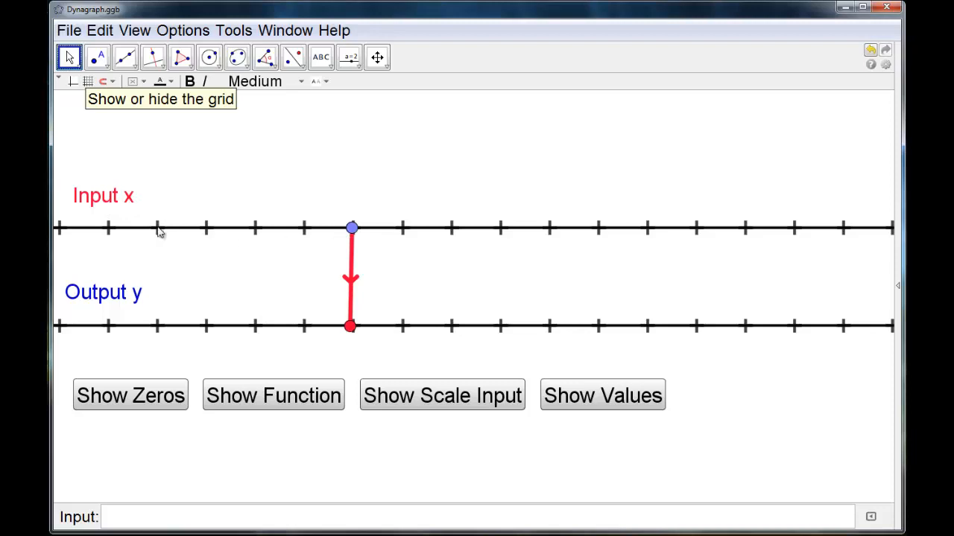
Move the blue input point back and forth along the Input x line to examine how the output point responds.
{"action": "left_click", "coordinate": [352, 227]}
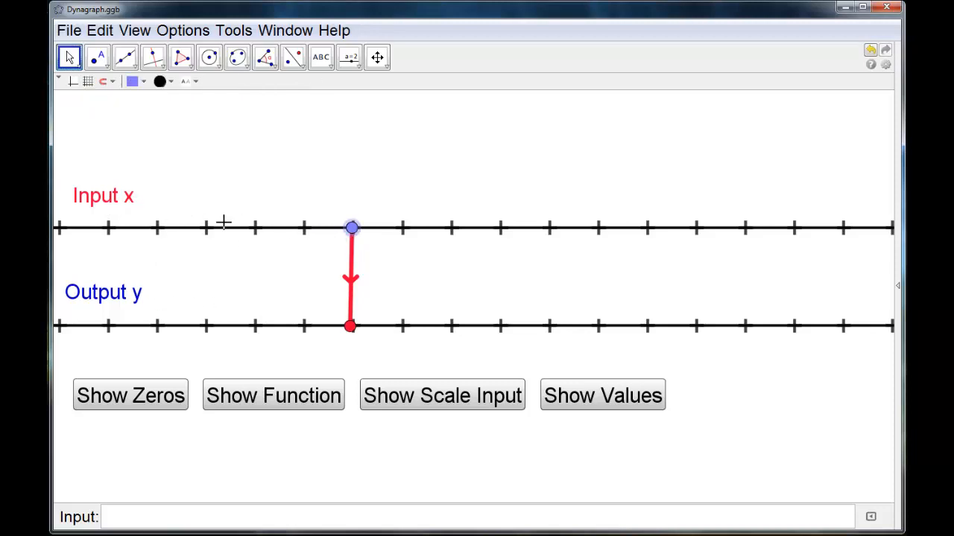
{"action": "left_click_drag", "start_coordinate": [354, 234], "coordinate": [381, 234]}
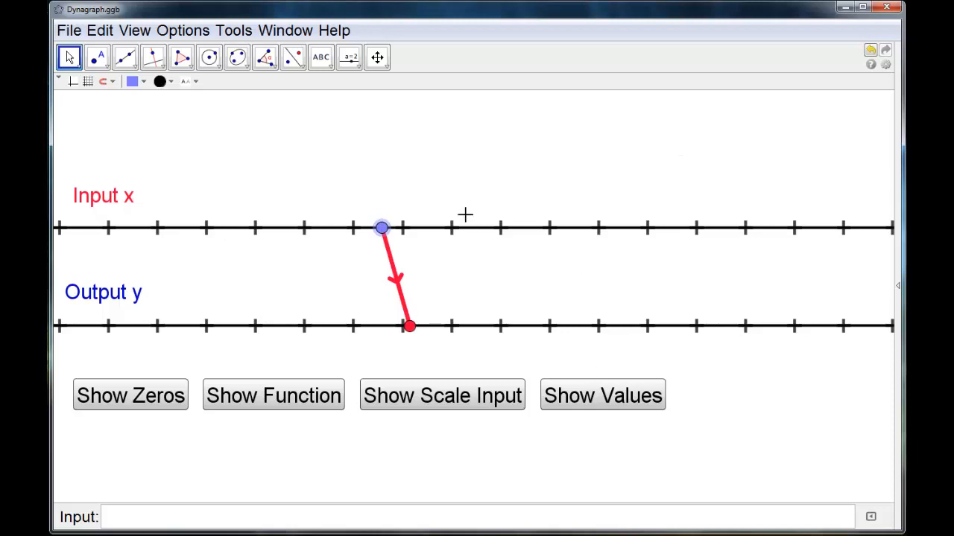
{"action": "mouse_move", "coordinate": [382, 231]}
{"action": "left_mouse_down"}
{"action": "mouse_move", "coordinate": [538, 230]}
{"action": "mouse_move", "coordinate": [216, 230]}
{"action": "mouse_move", "coordinate": [633, 243]}
{"action": "mouse_move", "coordinate": [204, 228]}
{"action": "mouse_move", "coordinate": [379, 233]}
{"action": "left_mouse_up"}
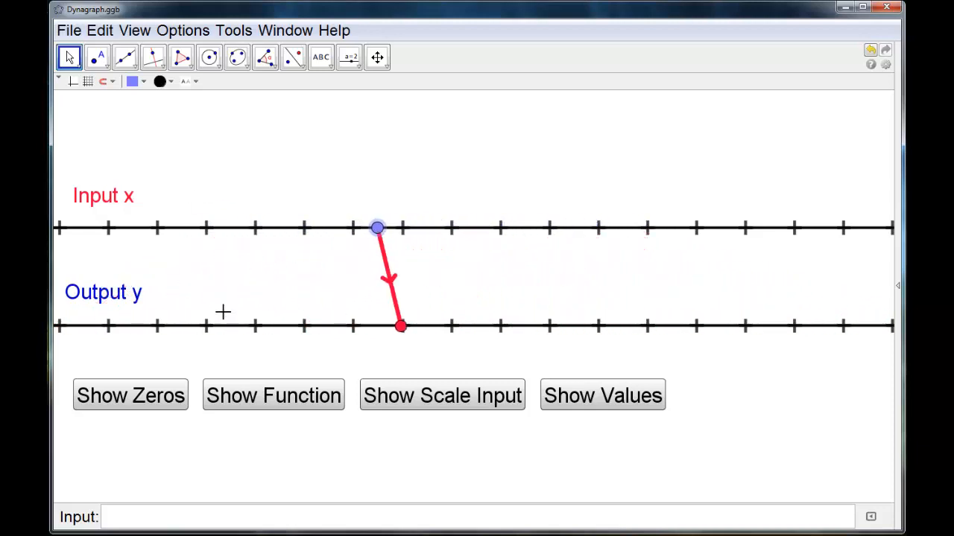
Show the zeros and rescale both number lines with the orange unit point, placing the input point on the negative side.
{"action": "left_click", "coordinate": [142, 402]}
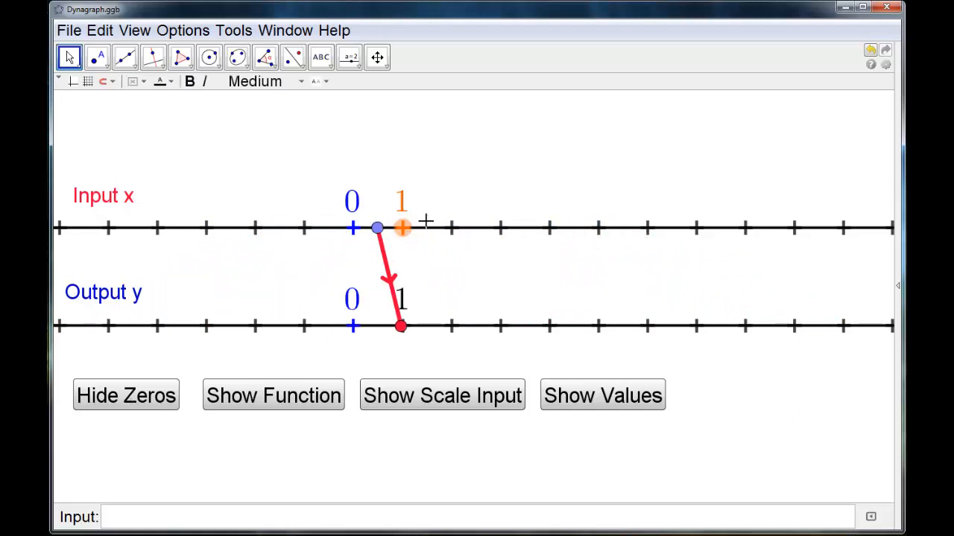
{"action": "left_click_drag", "start_coordinate": [408, 229], "coordinate": [583, 235]}
{"action": "left_click_drag", "start_coordinate": [379, 228], "coordinate": [354, 229]}
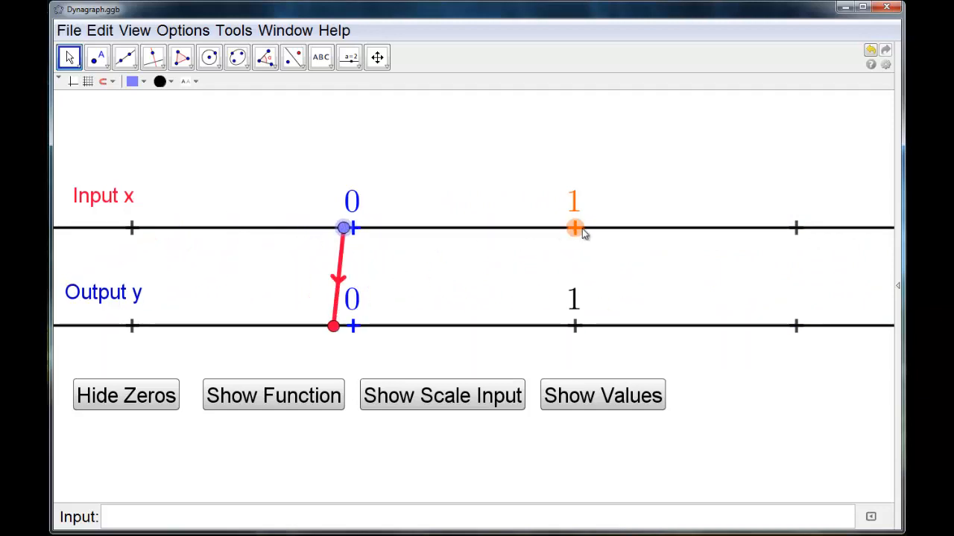
{"action": "left_click_drag", "start_coordinate": [575, 228], "coordinate": [306, 228]}
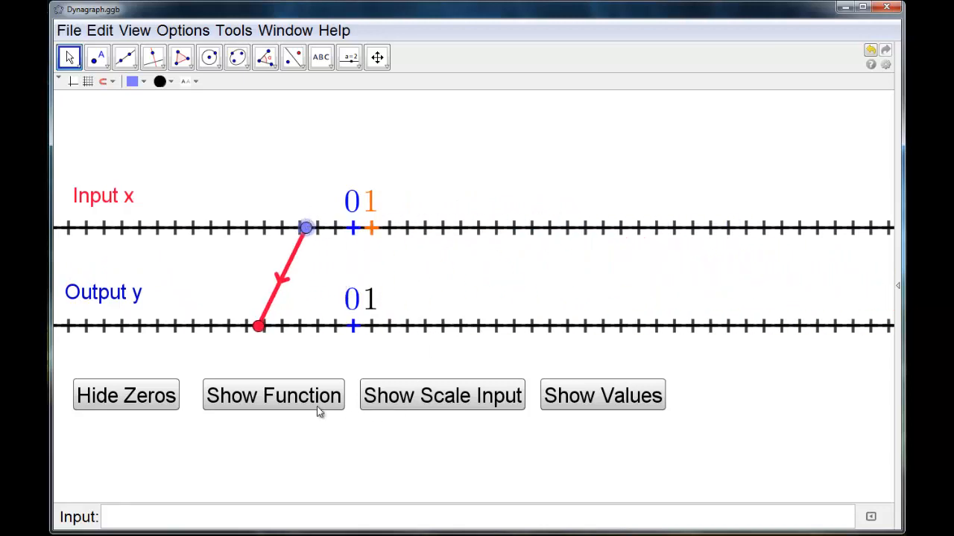
Show the function definition and change it to cos(x), with the input point placed near 0.
{"action": "left_click", "coordinate": [285, 400]}
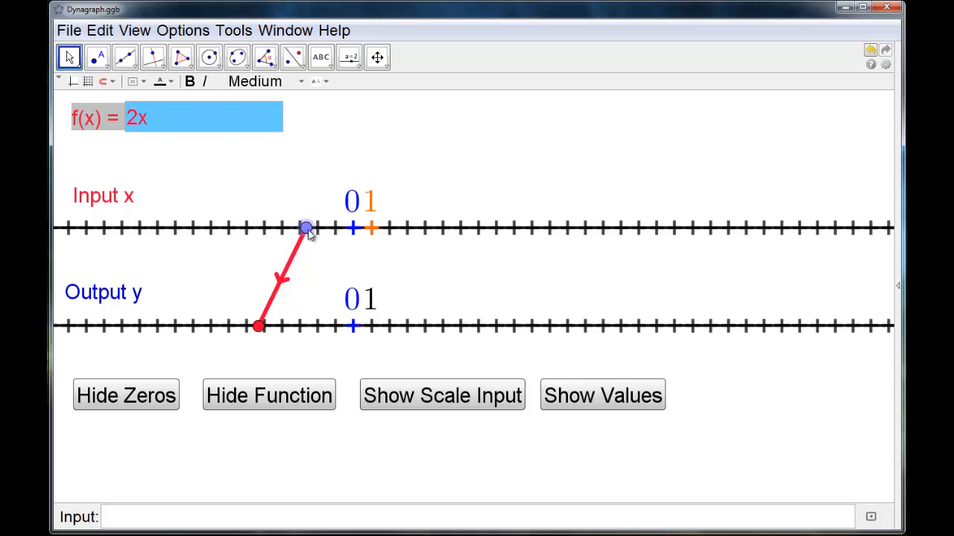
{"action": "left_click_drag", "start_coordinate": [306, 228], "coordinate": [355, 229]}
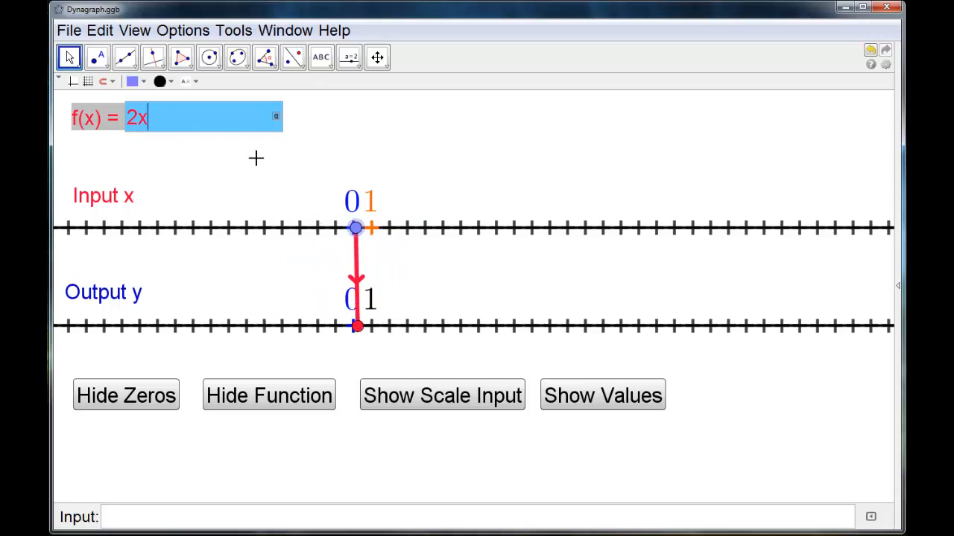
{"action": "key", "text": "BackSpace"}
{"action": "key", "text": "BackSpace"}
{"action": "type", "text": "cos(x"}
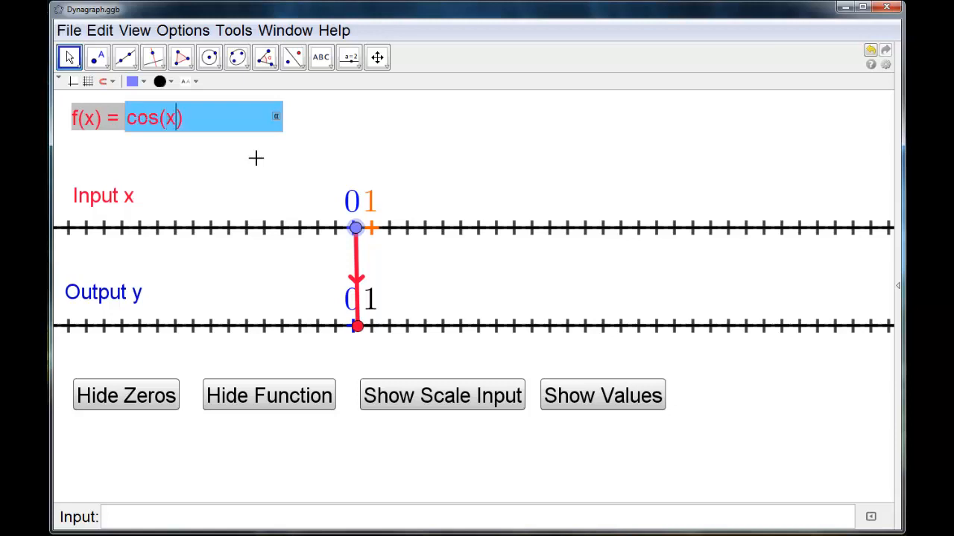
{"action": "key", "text": "Return"}
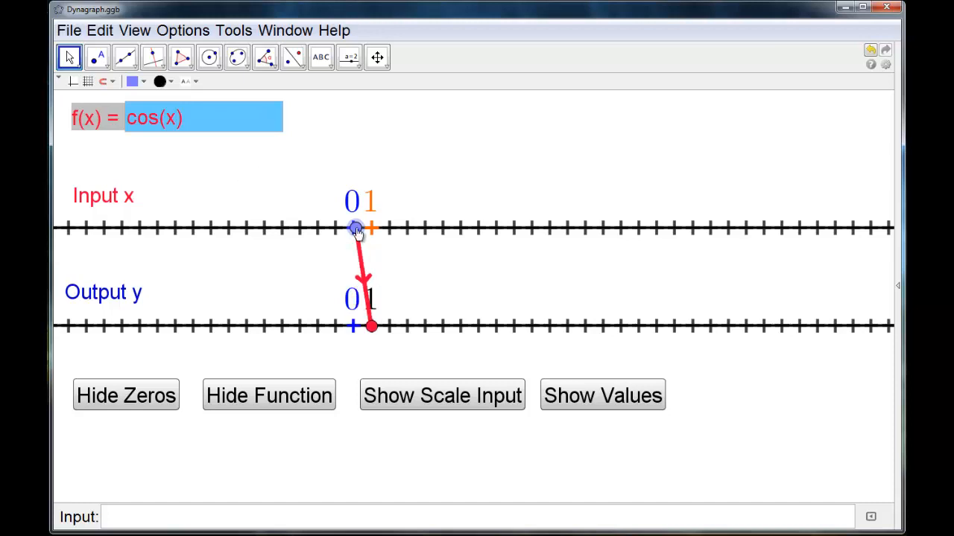
Stretch the number lines by moving the unit point away from 0 and shift the input point between -1 and 0.
{"action": "left_click_drag", "start_coordinate": [356, 228], "coordinate": [314, 227]}
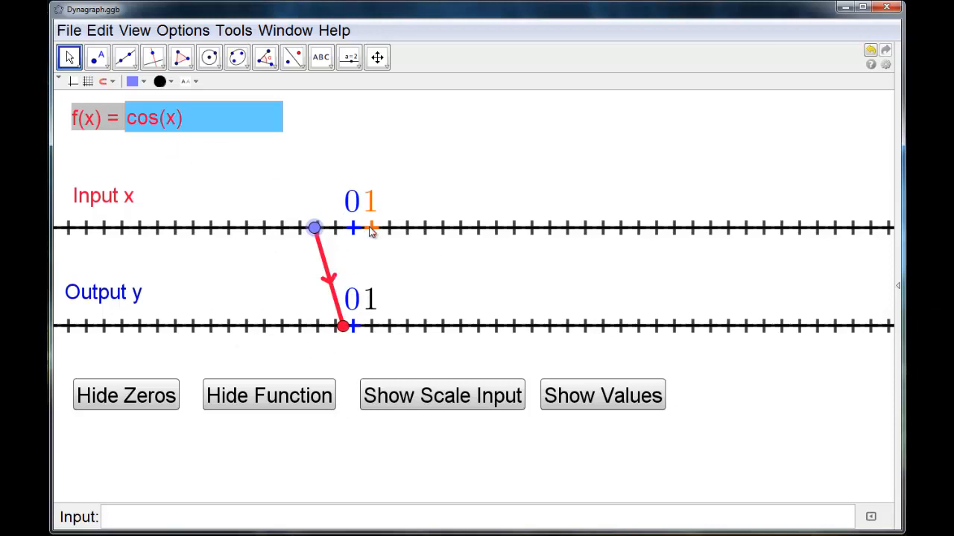
{"action": "left_click_drag", "start_coordinate": [371, 230], "coordinate": [547, 228]}
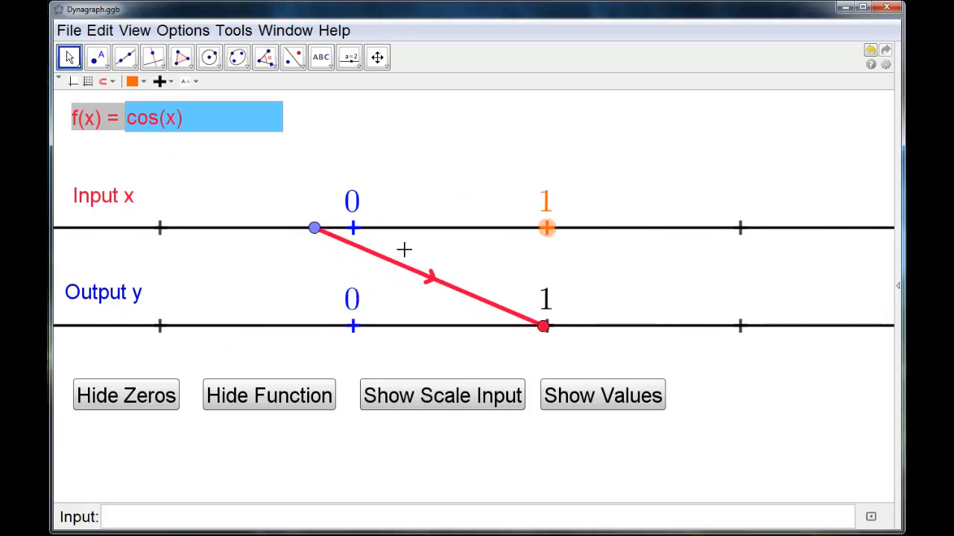
{"action": "left_click_drag", "start_coordinate": [316, 229], "coordinate": [205, 226]}
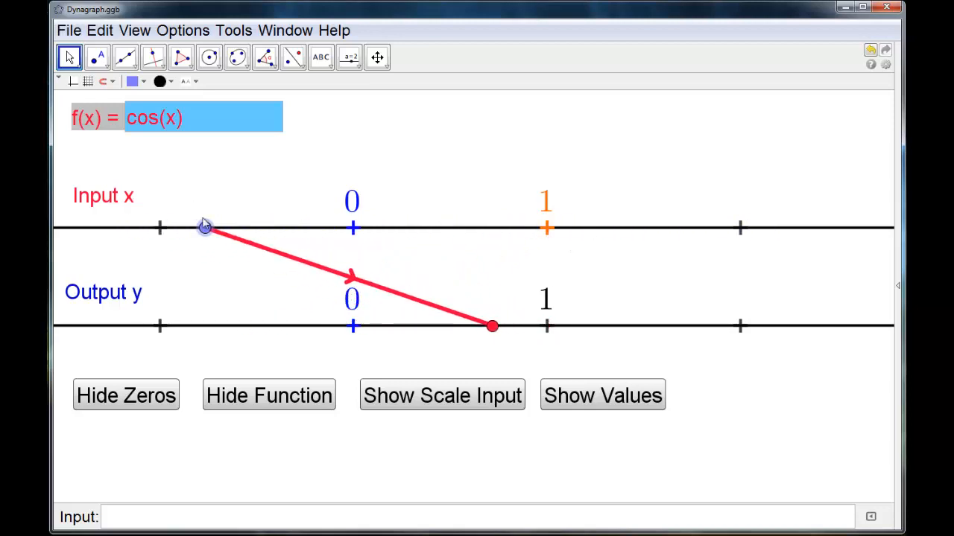
Show the scale inputs and set the x scale to π.
{"action": "left_click", "coordinate": [440, 400]}
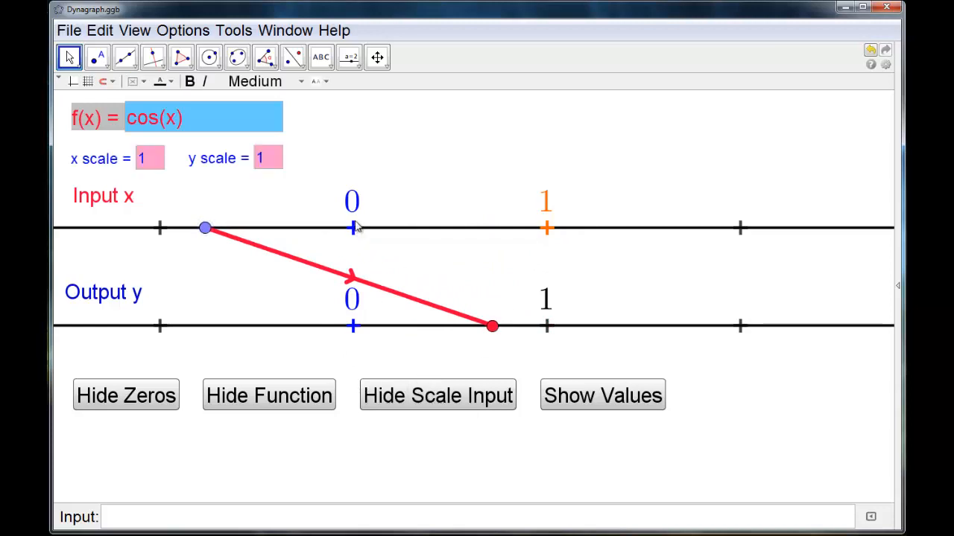
{"action": "left_click", "coordinate": [155, 163]}
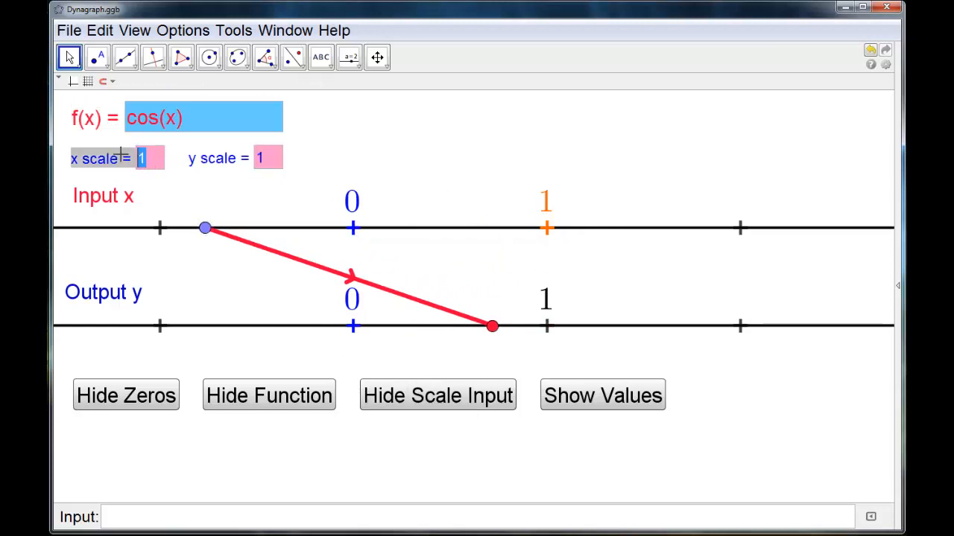
{"action": "key", "text": "BackSpace"}
{"action": "type", "text": "pi"}
{"action": "key", "text": "Return"}
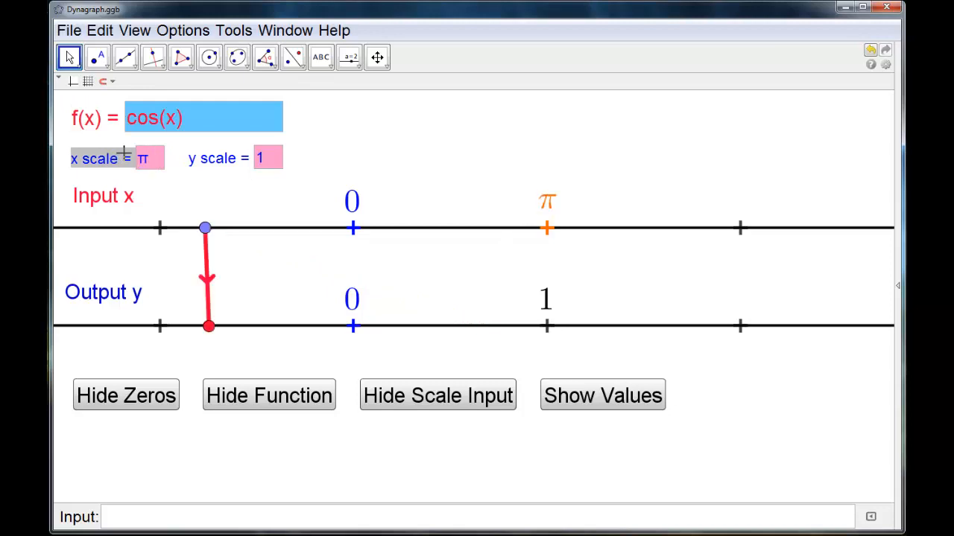
Set the y scale to 2 and move the input point to just below 0 on the Input x line.
{"action": "left_click_drag", "start_coordinate": [205, 227], "coordinate": [283, 228]}
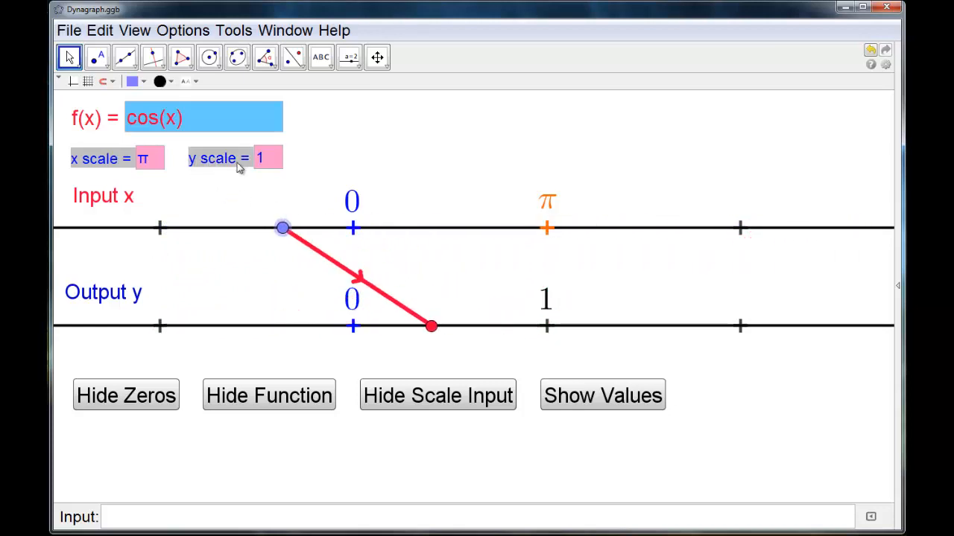
{"action": "left_click", "coordinate": [263, 158]}
{"action": "type", "text": "2"}
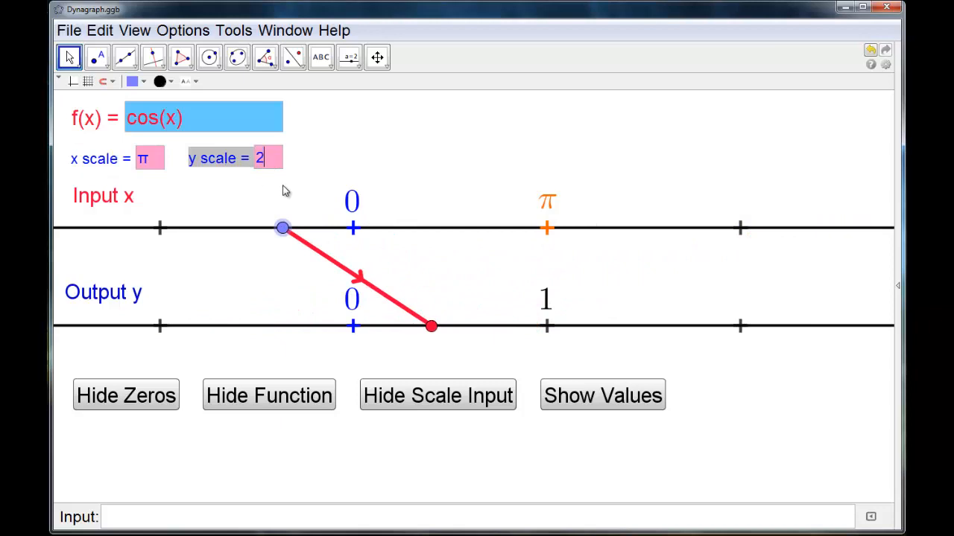
{"action": "key", "text": "Return"}
{"action": "left_click_drag", "start_coordinate": [283, 237], "coordinate": [325, 228]}
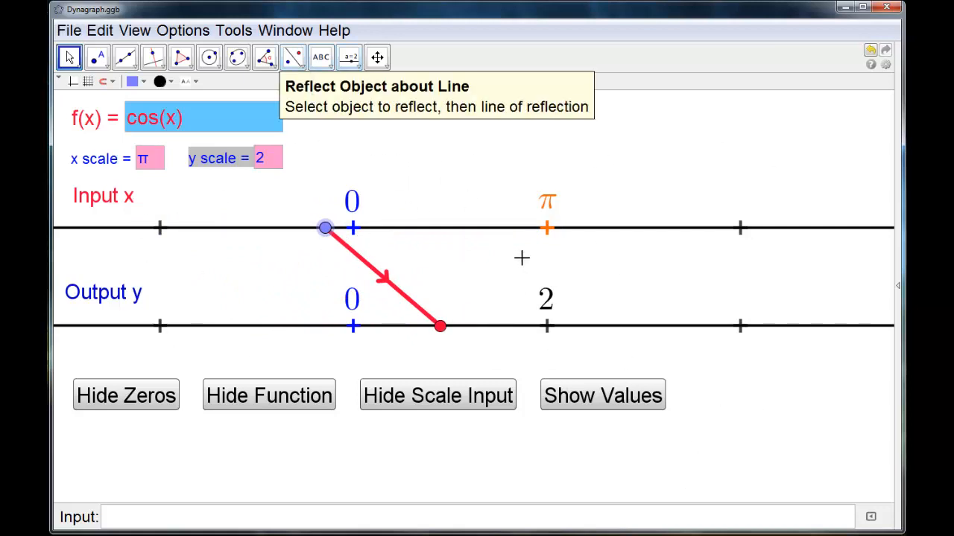
Show the x and y values with decimal rounding of 4 and move the input point to about x = 2.16.
{"action": "left_click", "coordinate": [355, 153]}
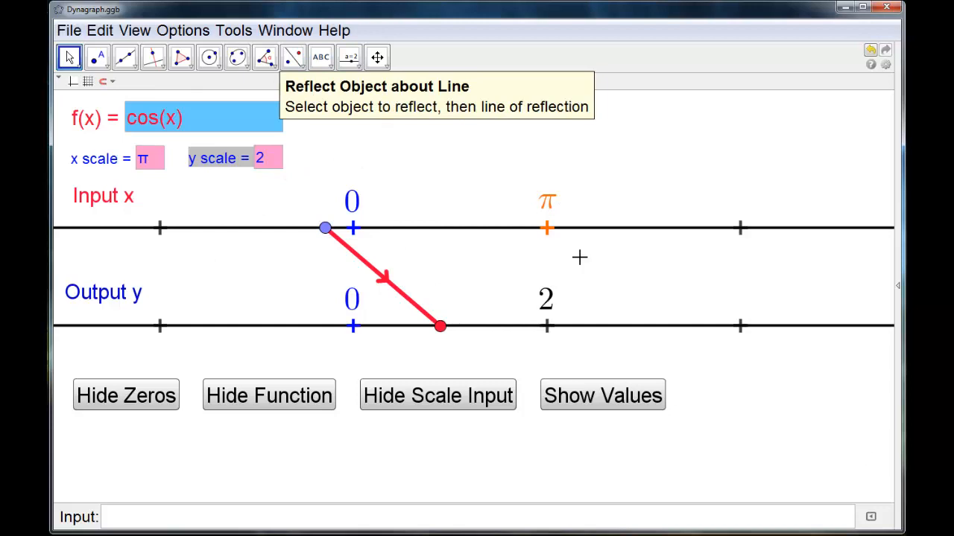
{"action": "left_click", "coordinate": [562, 399]}
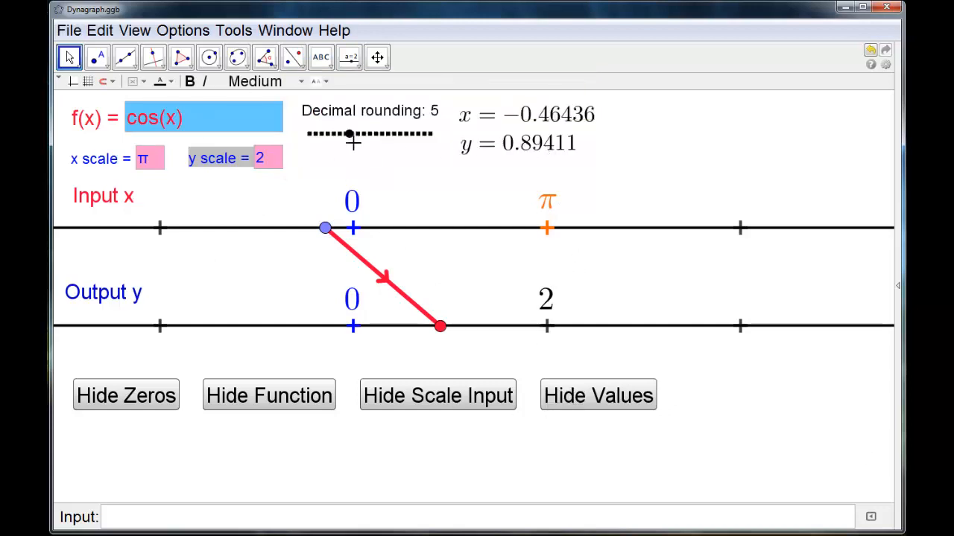
{"action": "left_click_drag", "start_coordinate": [328, 229], "coordinate": [463, 228]}
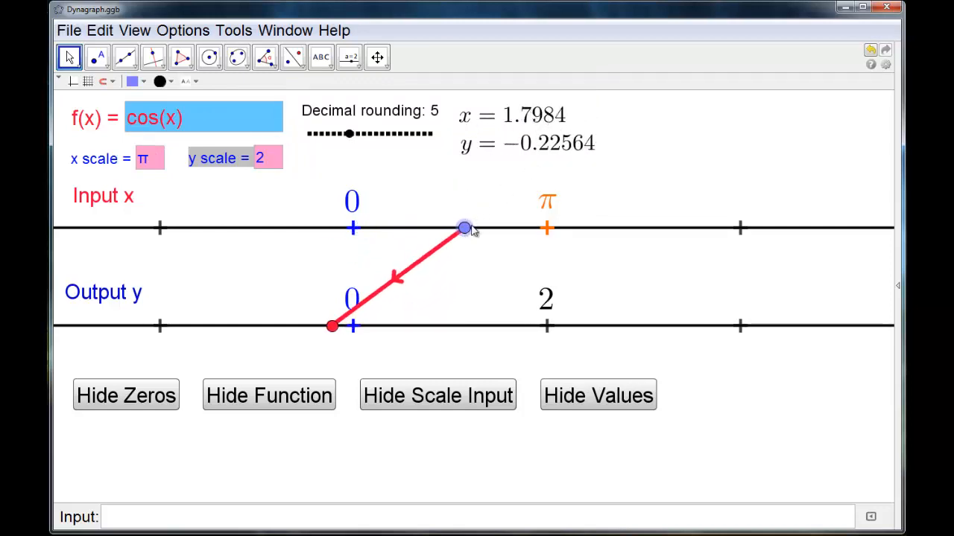
{"action": "left_click_drag", "start_coordinate": [471, 231], "coordinate": [493, 231]}
{"action": "mouse_move", "coordinate": [349, 134]}
{"action": "left_mouse_down"}
{"action": "mouse_move", "coordinate": [310, 136]}
{"action": "mouse_move", "coordinate": [424, 144]}
{"action": "mouse_move", "coordinate": [323, 137]}
{"action": "mouse_move", "coordinate": [348, 143]}
{"action": "left_mouse_up"}
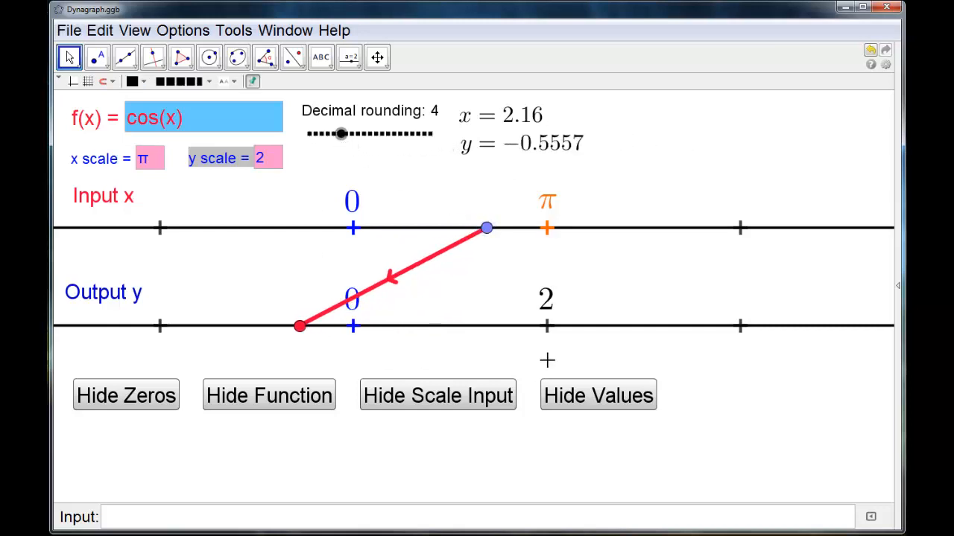
Hide the values, the function definition and the zeros of the dynagraph.
{"action": "left_click", "coordinate": [572, 400]}
{"action": "left_click", "coordinate": [445, 351]}
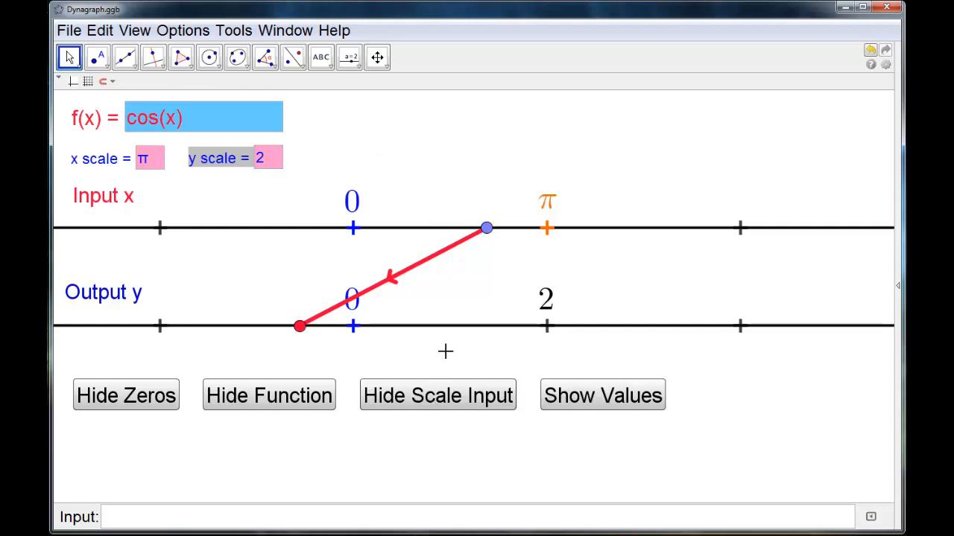
{"action": "left_click", "coordinate": [257, 398]}
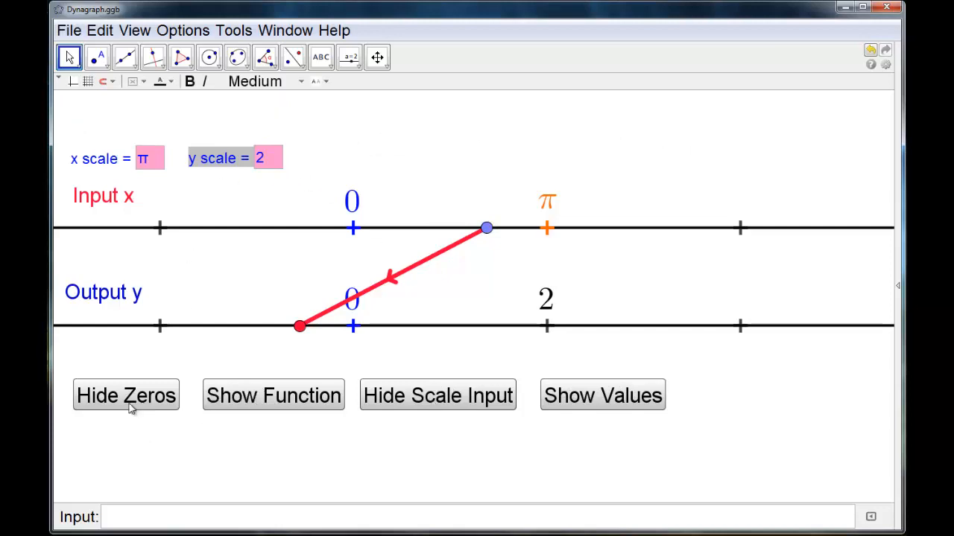
{"action": "key", "text": "Escape"}
{"action": "left_click", "coordinate": [152, 403]}
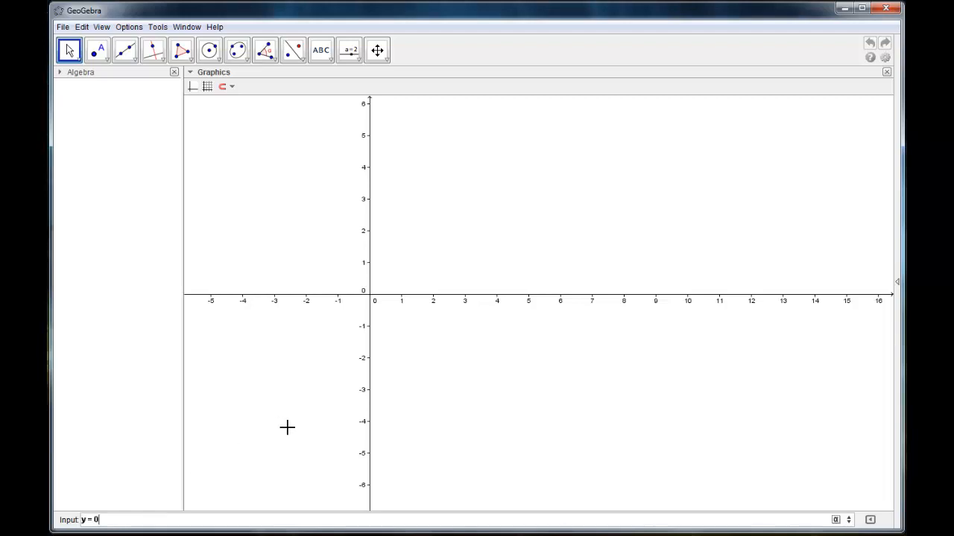
Create the horizontal lines y = 0 and y = 2 in the new construction.
{"action": "key", "text": "Return"}
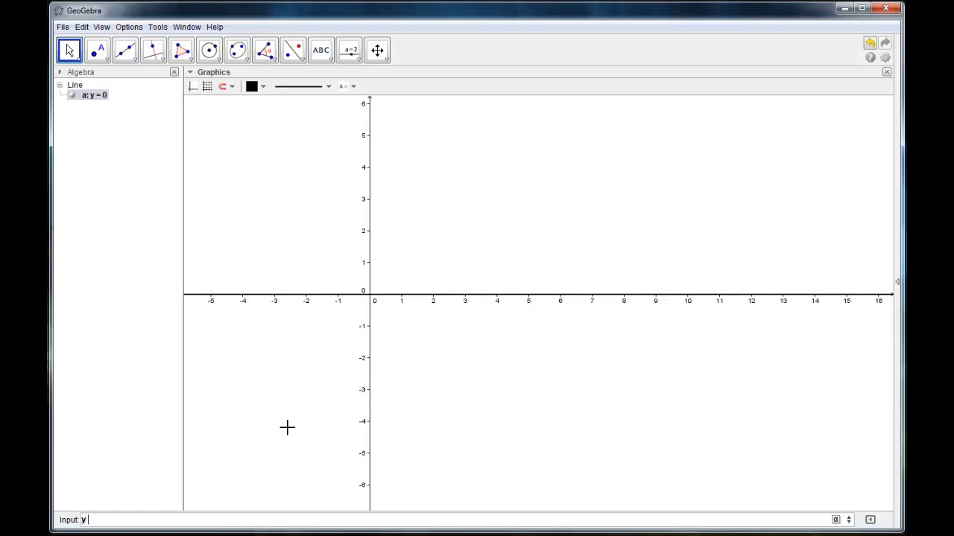
{"action": "key", "text": "Return"}
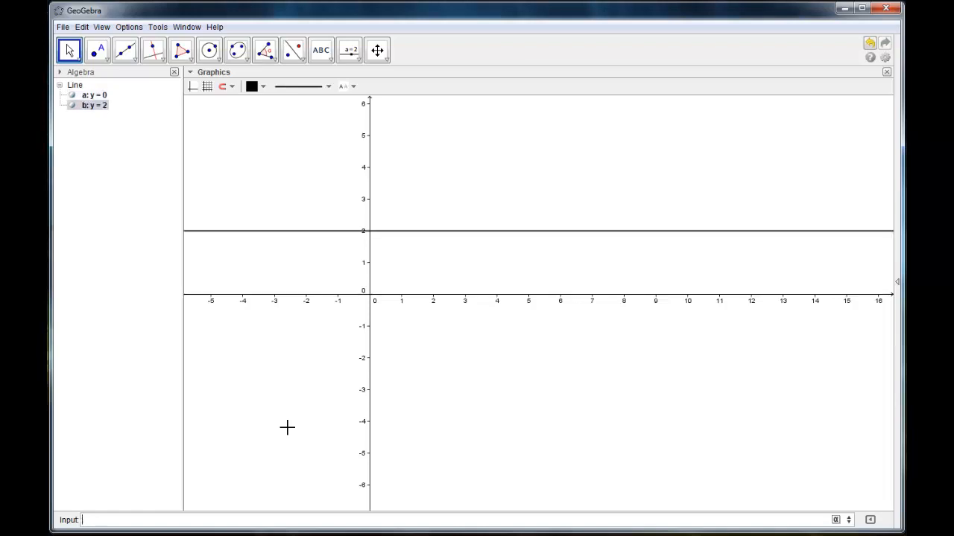
{"action": "left_click", "coordinate": [69, 50]}
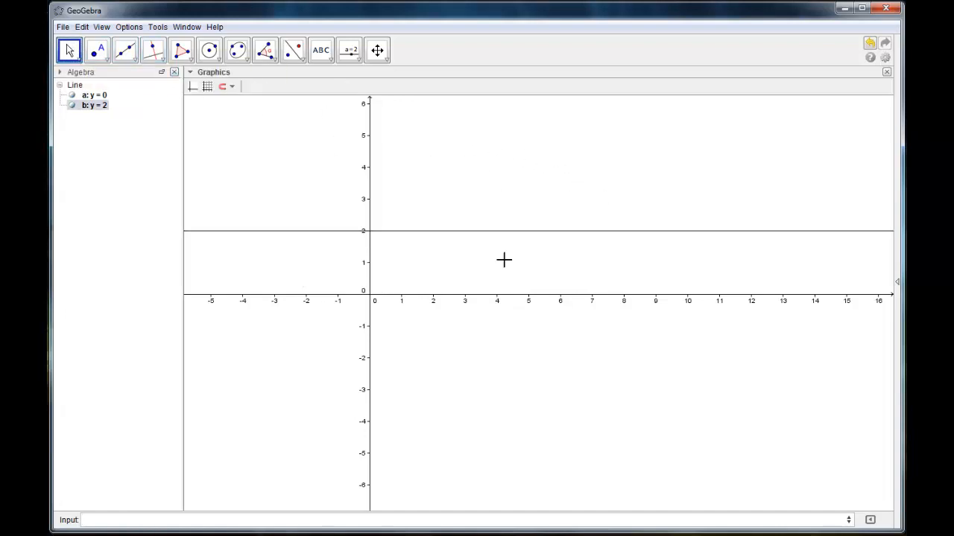
Hide the coordinate axes in the graphics view.
{"action": "right_click", "coordinate": [469, 134]}
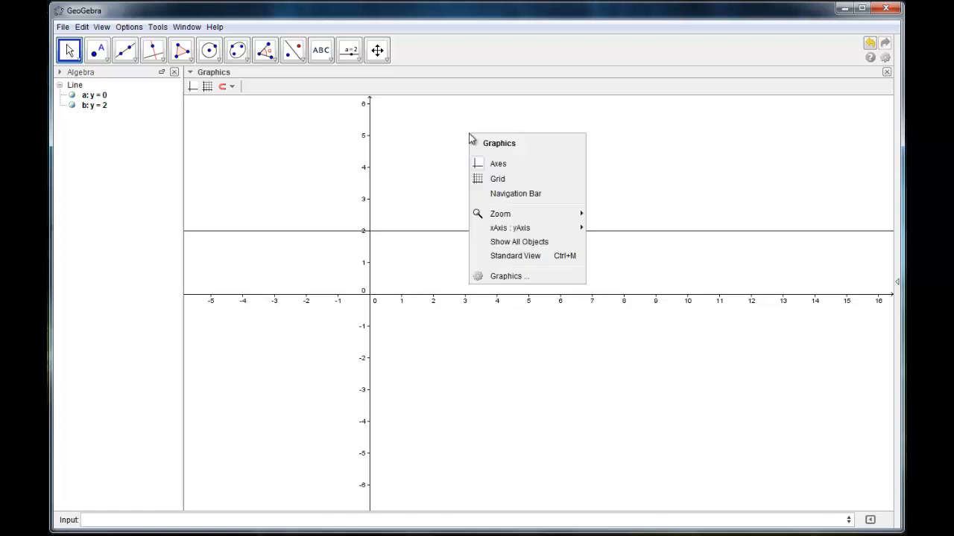
{"action": "left_click", "coordinate": [501, 164]}
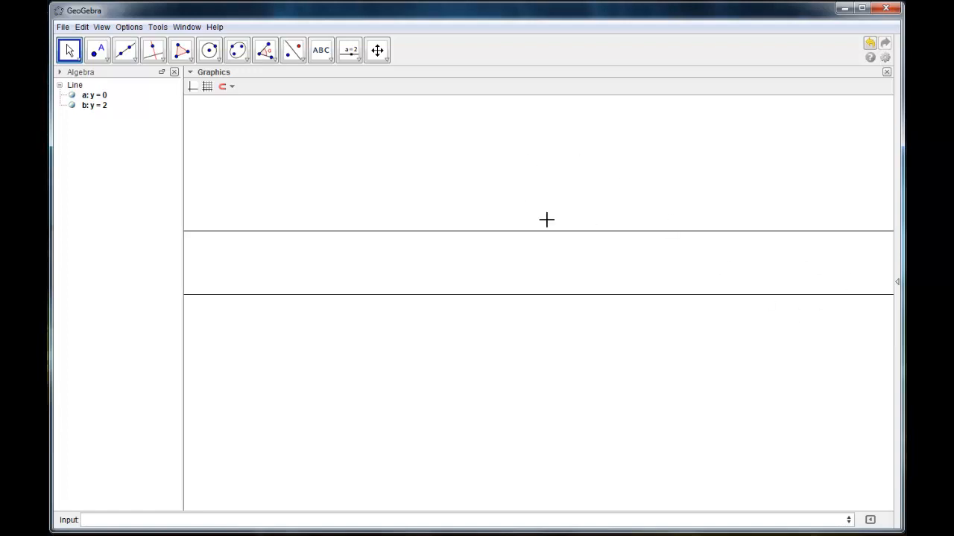
{"action": "left_click_drag", "start_coordinate": [327, 259], "coordinate": [273, 303]}
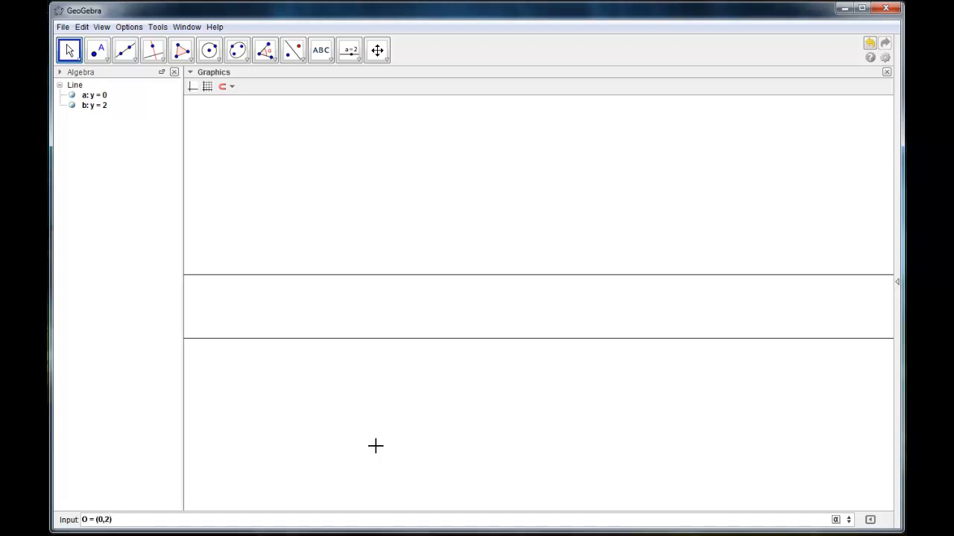
Create the points O = (0, 2) and P = (0, 0) on the two horizontal lines.
{"action": "key", "text": "Return"}
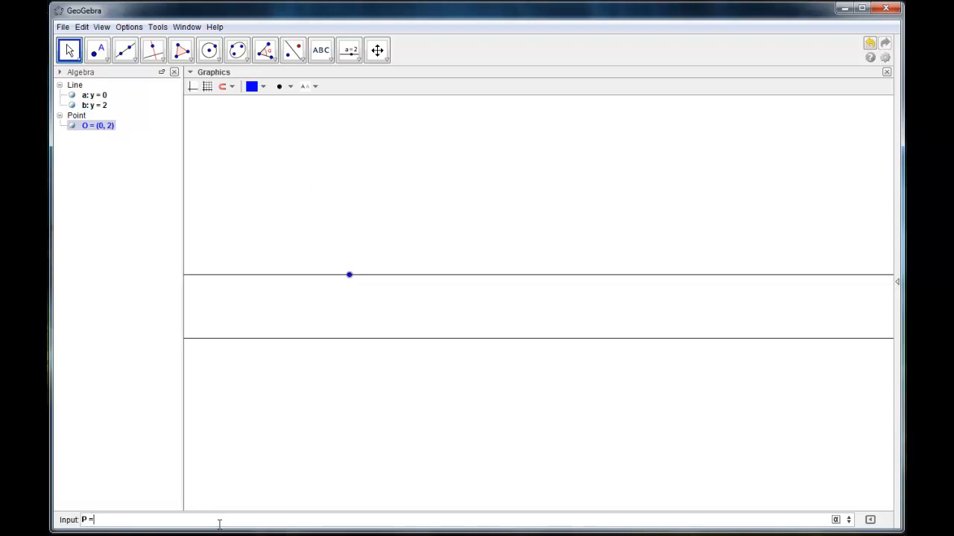
{"action": "type", "text": "0,)"}
{"action": "key", "text": "Return"}
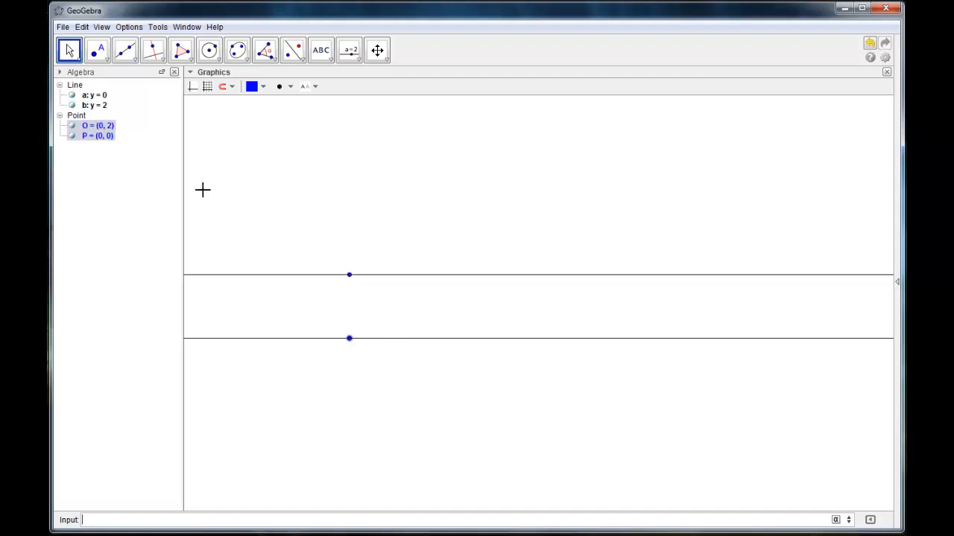
Fix the points O and P in place so they cannot be moved.
{"action": "left_click", "coordinate": [104, 126]}
{"action": "left_click", "coordinate": [92, 135], "text": "ctrl"}
{"action": "right_click", "coordinate": [91, 137]}
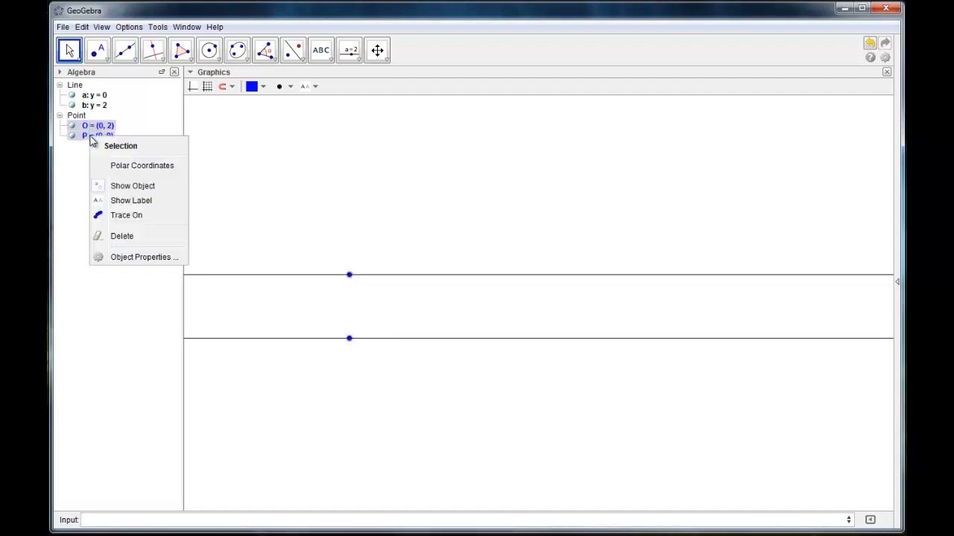
{"action": "left_click", "coordinate": [139, 261]}
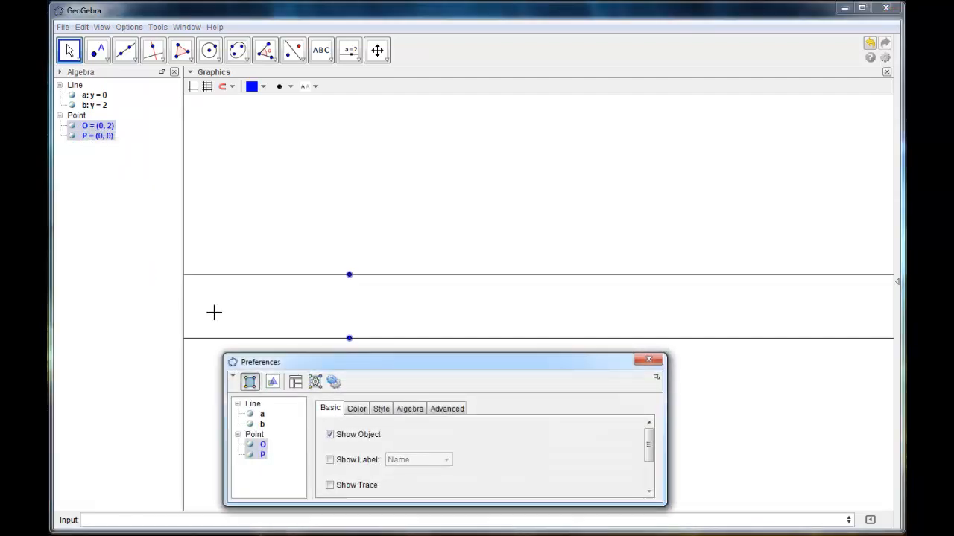
{"action": "left_click_drag", "start_coordinate": [405, 357], "coordinate": [428, 254]}
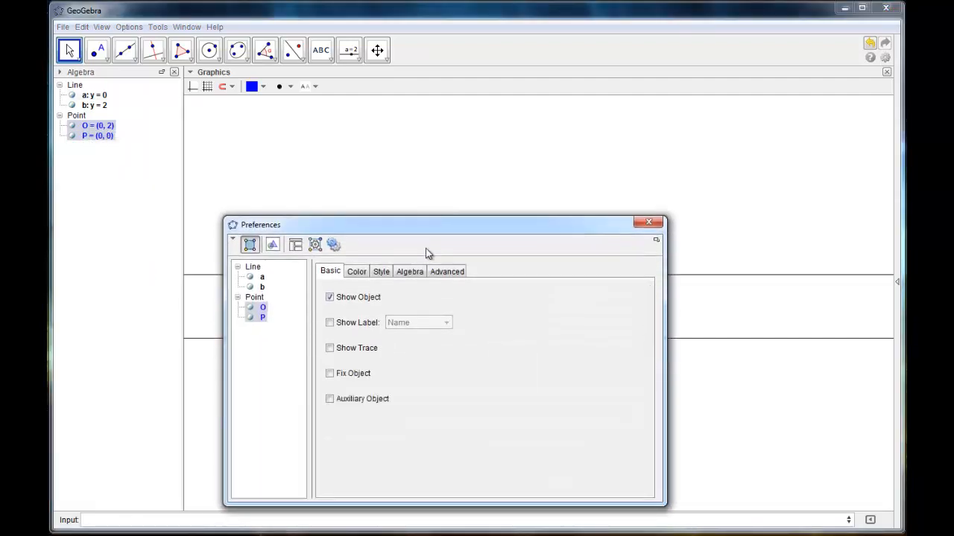
{"action": "left_click", "coordinate": [331, 373]}
{"action": "left_click", "coordinate": [648, 222]}
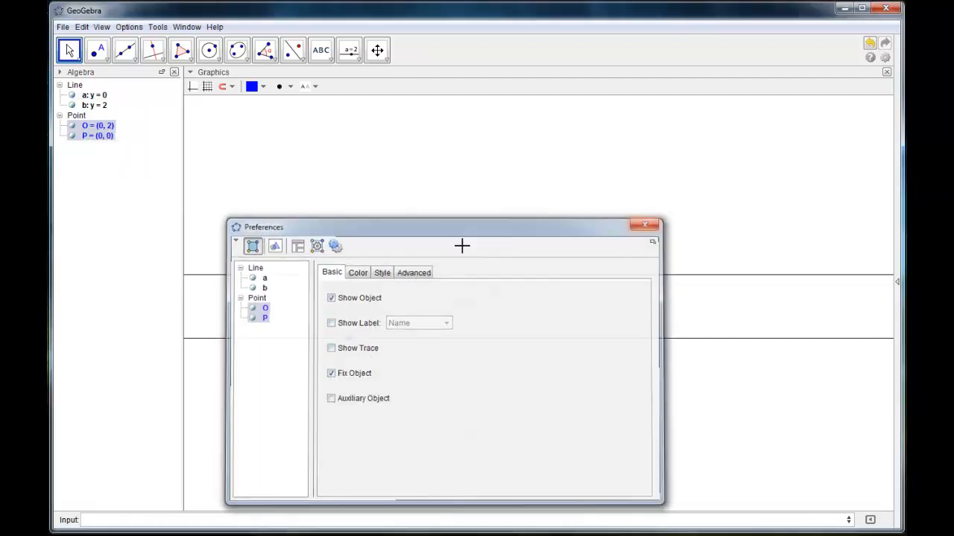
{"action": "left_click", "coordinate": [363, 303]}
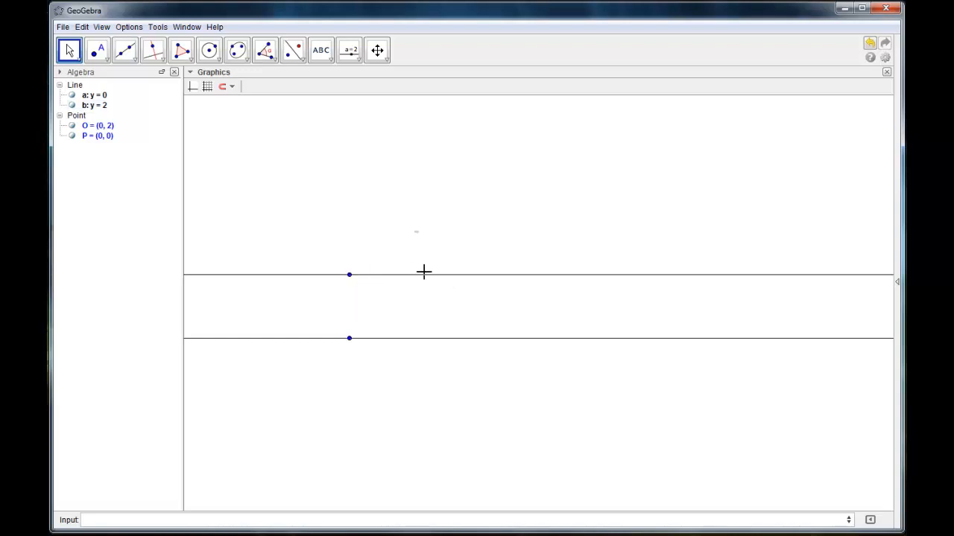
Draw a ray from O along the line y = 2 through a new point at about (7.16, 2), and hide that point.
{"action": "left_click", "coordinate": [96, 50]}
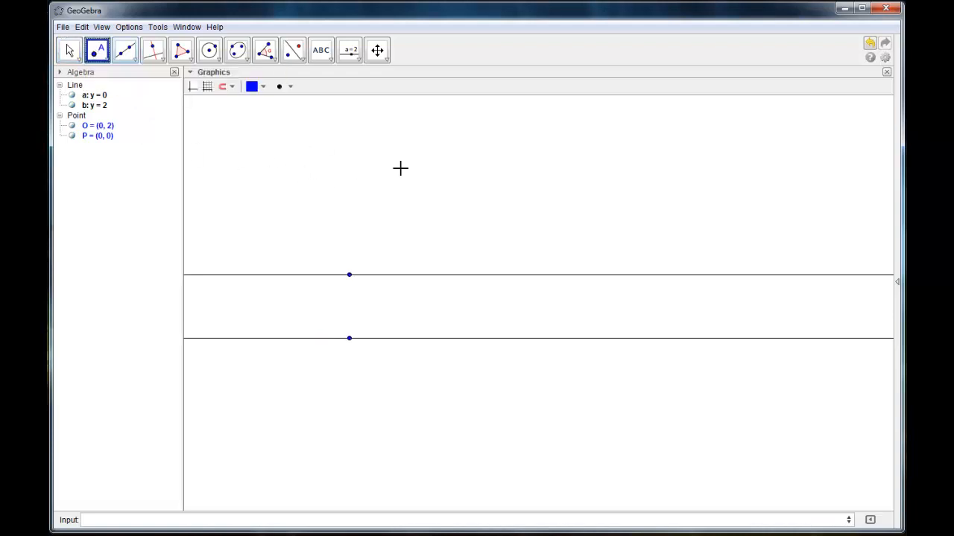
{"action": "left_click", "coordinate": [577, 275]}
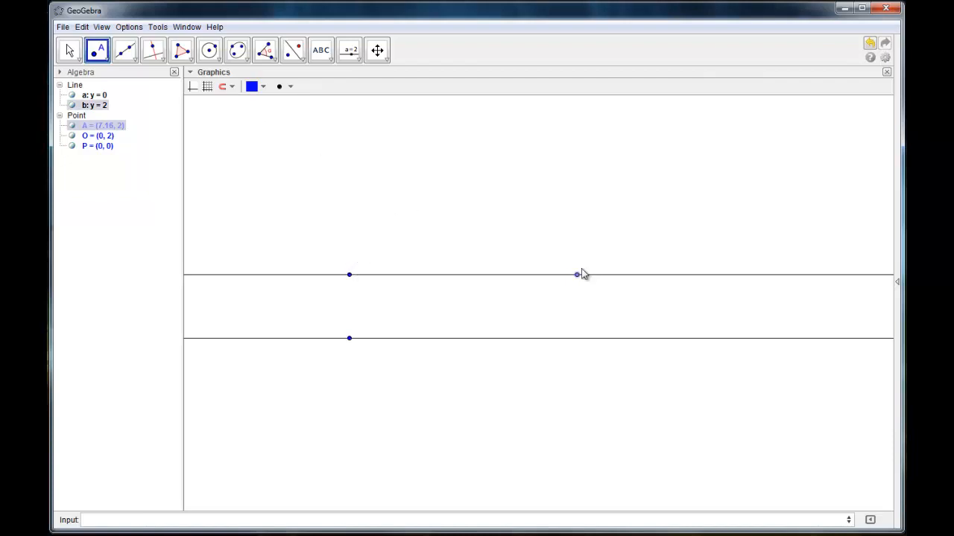
{"action": "left_click", "coordinate": [127, 57]}
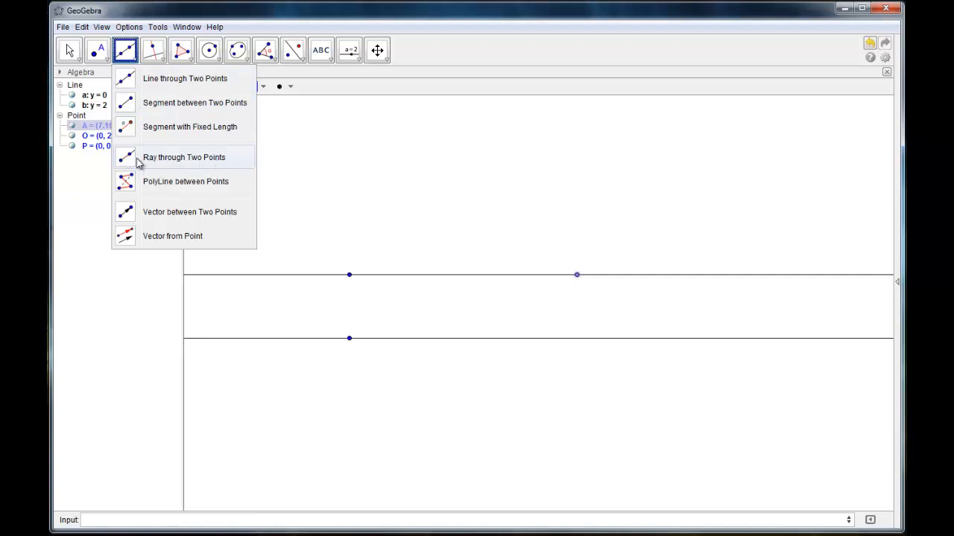
{"action": "left_click", "coordinate": [127, 159]}
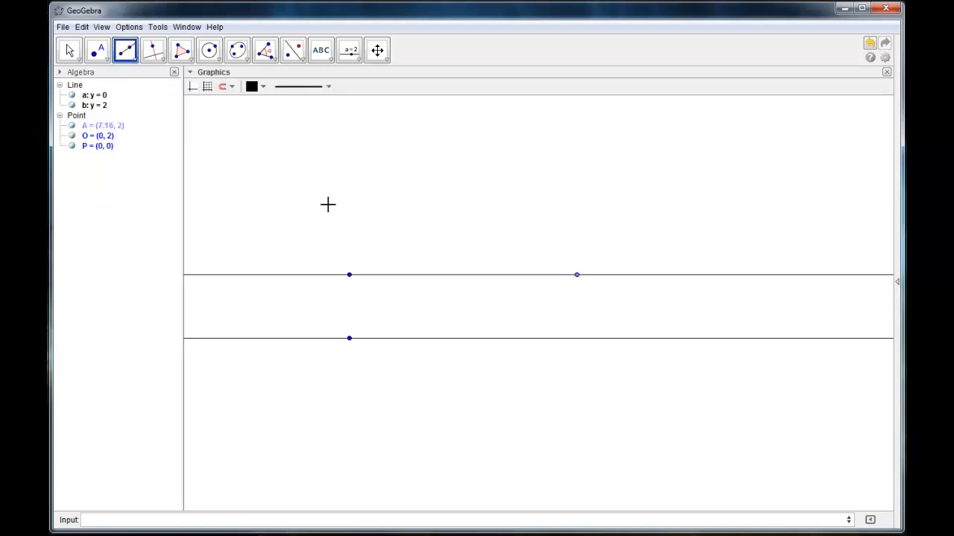
{"action": "left_click", "coordinate": [350, 275]}
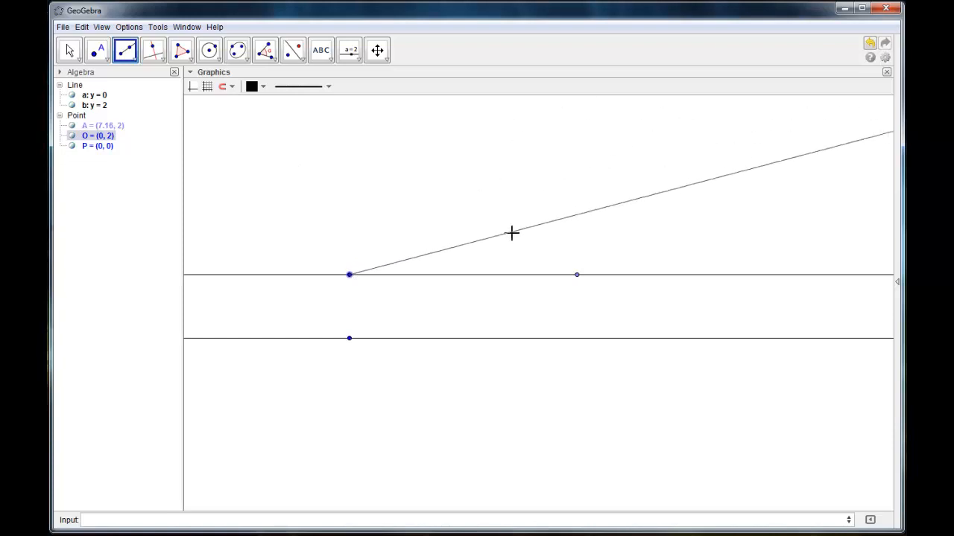
{"action": "left_click", "coordinate": [576, 275]}
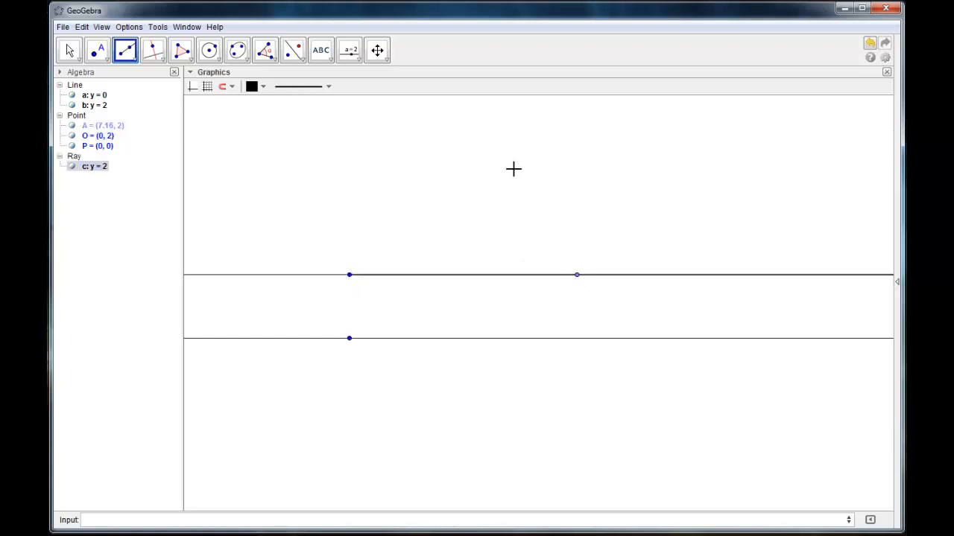
{"action": "left_click", "coordinate": [69, 51]}
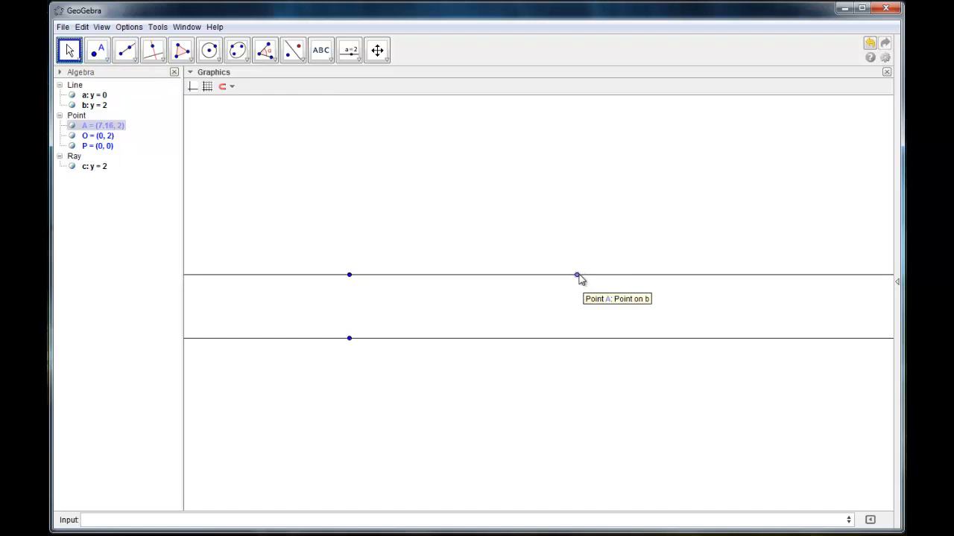
{"action": "left_click", "coordinate": [71, 126]}
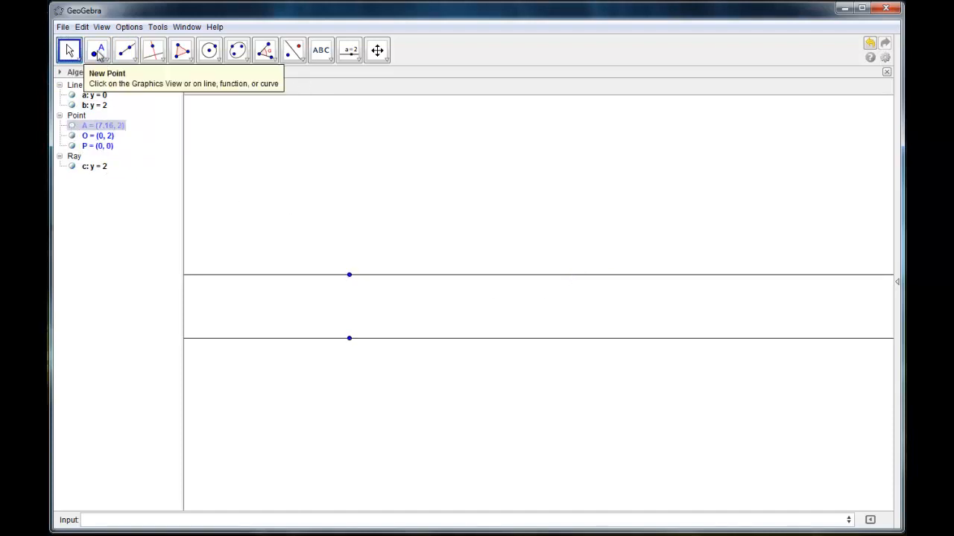
Place a new point on the ray from O and move it along the ray to about (1.7, 2).
{"action": "left_click", "coordinate": [100, 51]}
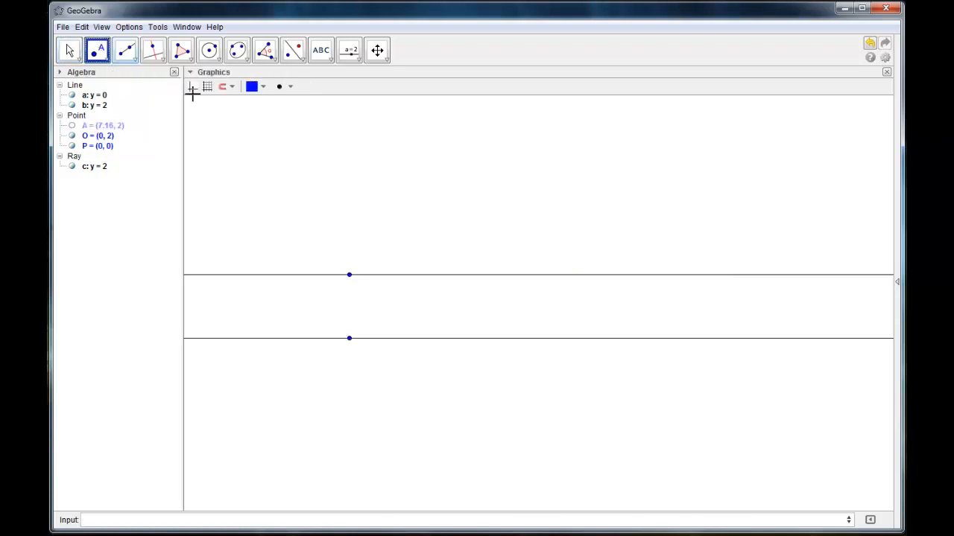
{"action": "left_click", "coordinate": [442, 275]}
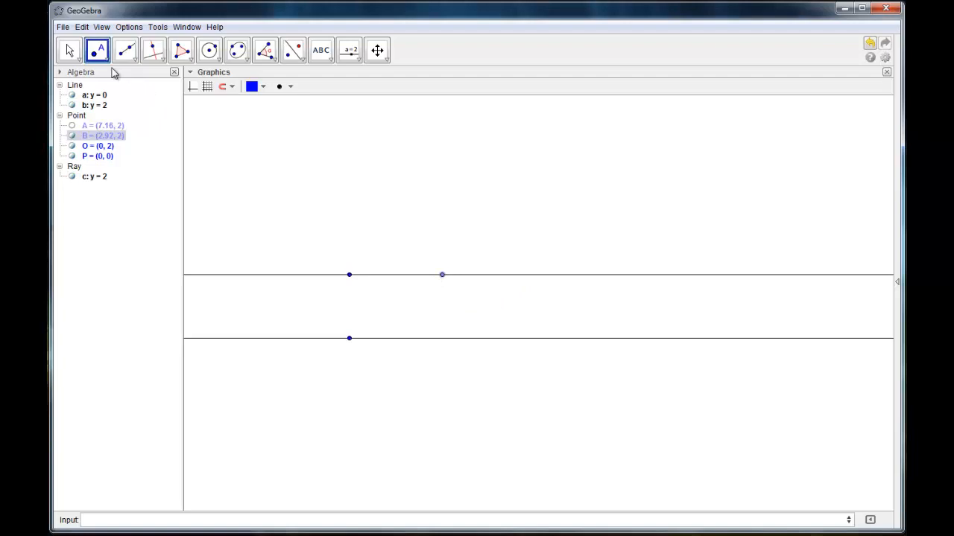
{"action": "left_click", "coordinate": [69, 50]}
{"action": "left_click_drag", "start_coordinate": [442, 275], "coordinate": [349, 279]}
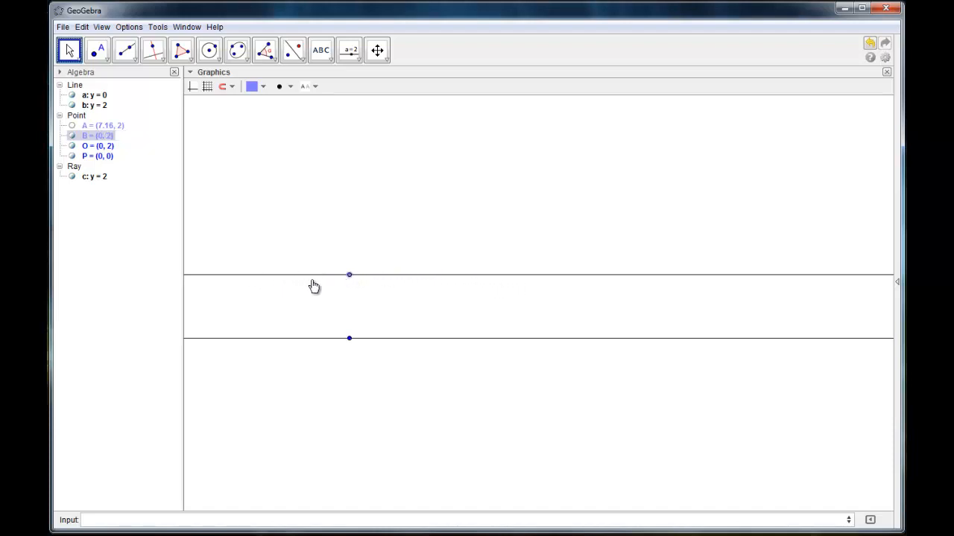
{"action": "left_click_drag", "start_coordinate": [351, 277], "coordinate": [404, 277]}
Create the segment between O and point B on the upper line.
{"action": "left_click", "coordinate": [128, 60]}
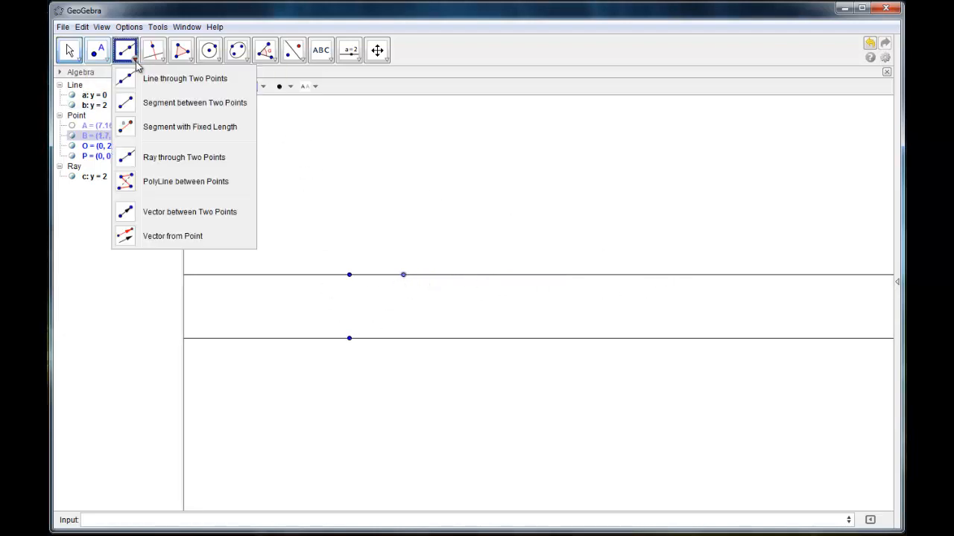
{"action": "left_click", "coordinate": [129, 105]}
{"action": "left_click", "coordinate": [349, 275]}
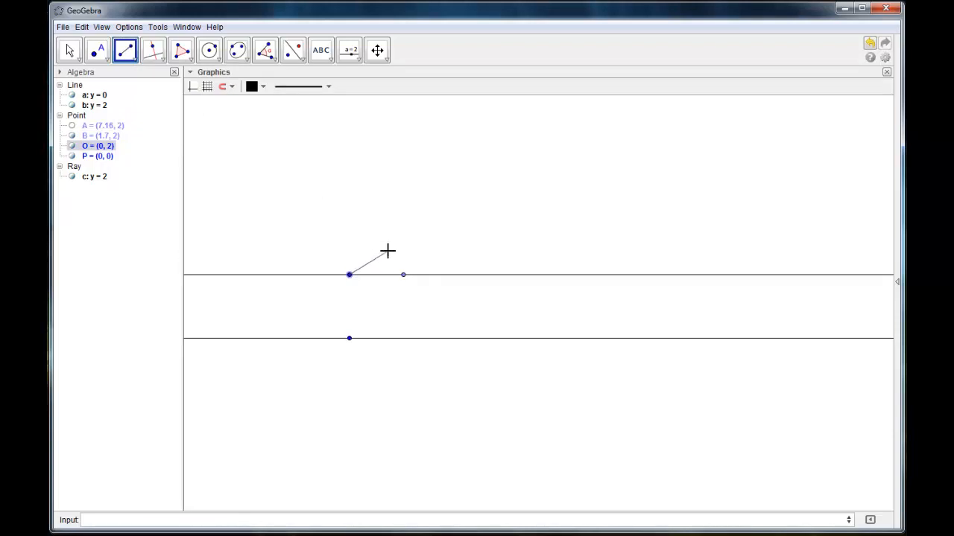
{"action": "left_click", "coordinate": [403, 275]}
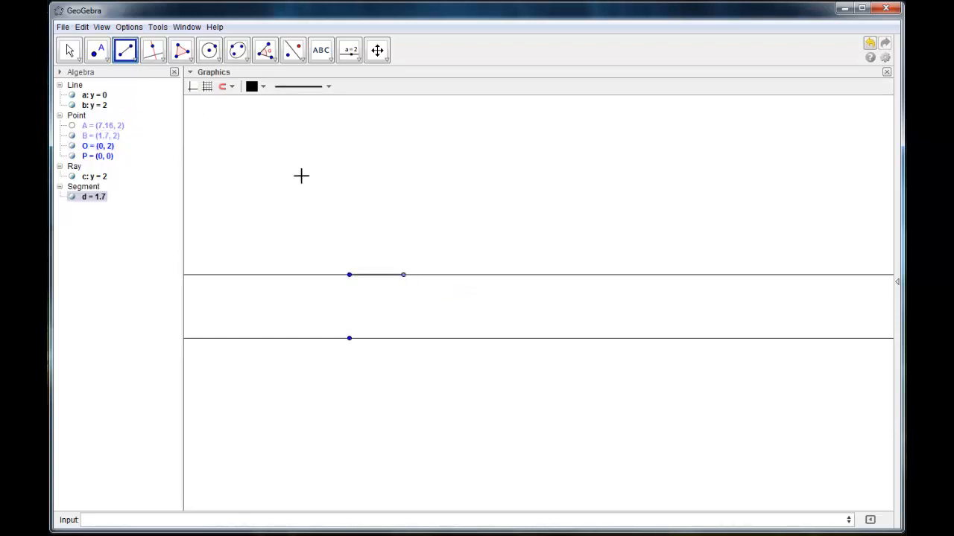
{"action": "left_click", "coordinate": [70, 50]}
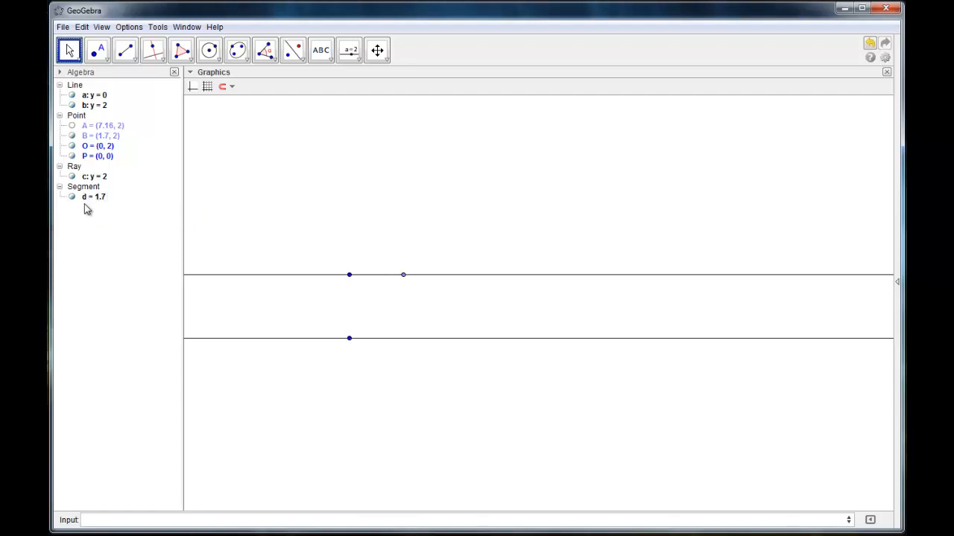
{"action": "mouse_move", "coordinate": [403, 275]}
{"action": "left_mouse_down"}
{"action": "mouse_move", "coordinate": [453, 276]}
{"action": "mouse_move", "coordinate": [404, 276]}
{"action": "left_mouse_up"}
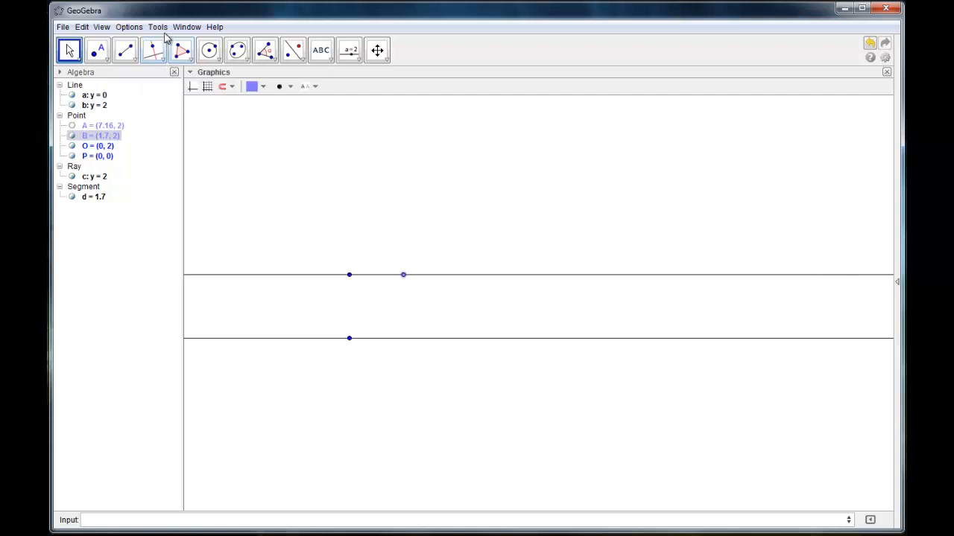
Show the spreadsheet view and widen it beside the graphics view.
{"action": "left_click", "coordinate": [101, 26]}
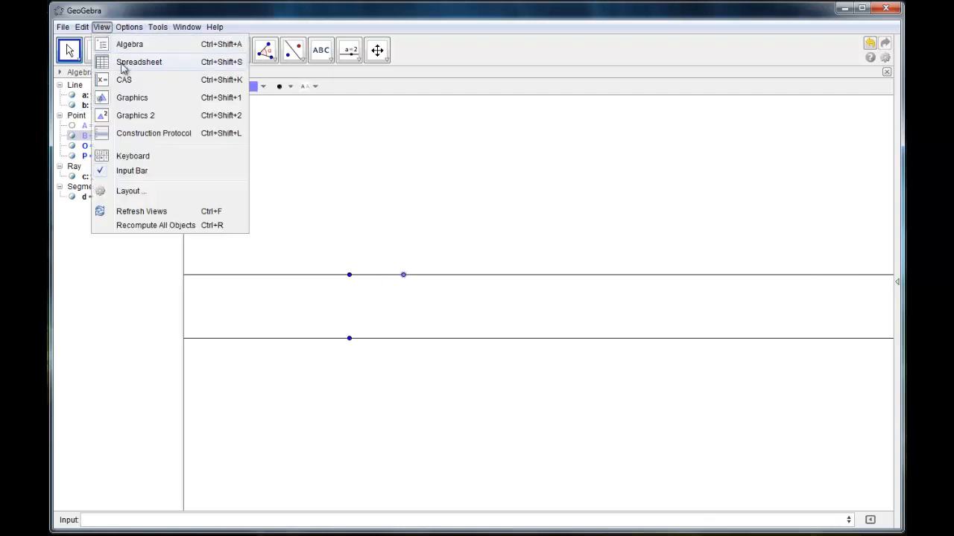
{"action": "left_click", "coordinate": [139, 64]}
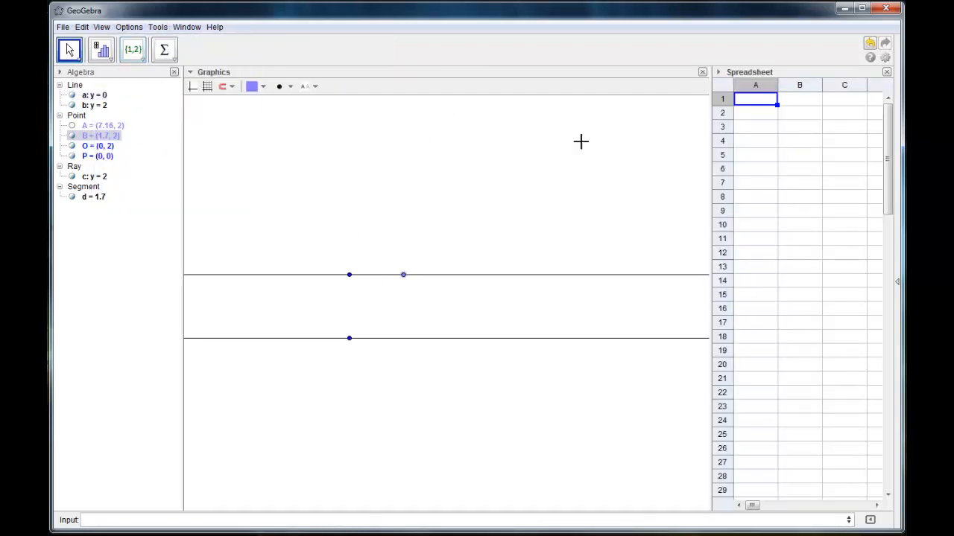
{"action": "left_click_drag", "start_coordinate": [710, 127], "coordinate": [563, 143]}
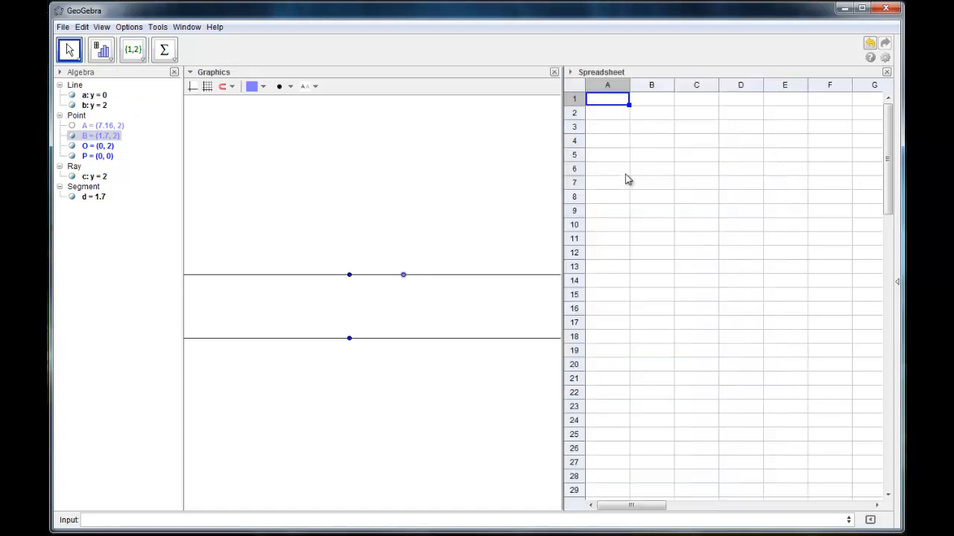
Define spreadsheet cell A1 as =B + (d, 0), and move point B to about (1.22, 2).
{"action": "left_click", "coordinate": [611, 104]}
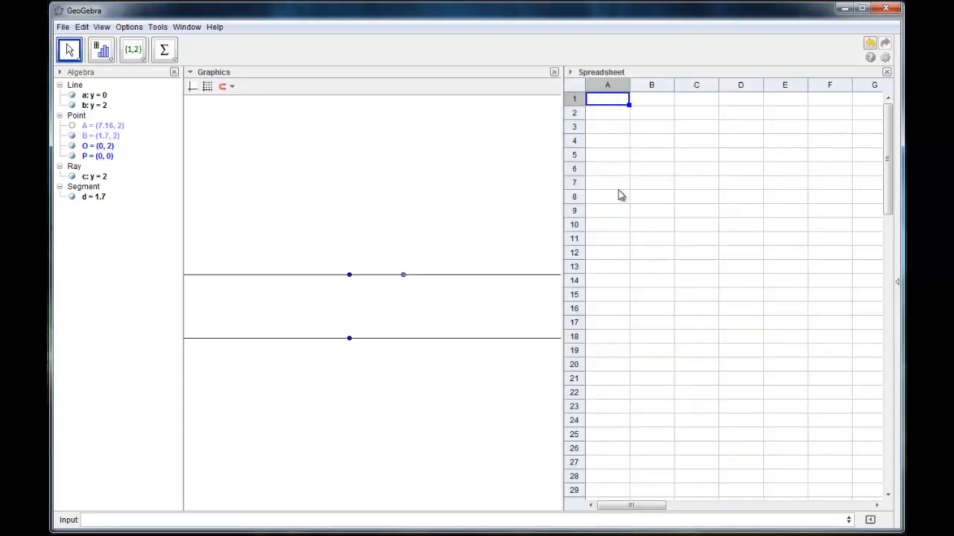
{"action": "type", "text": "="}
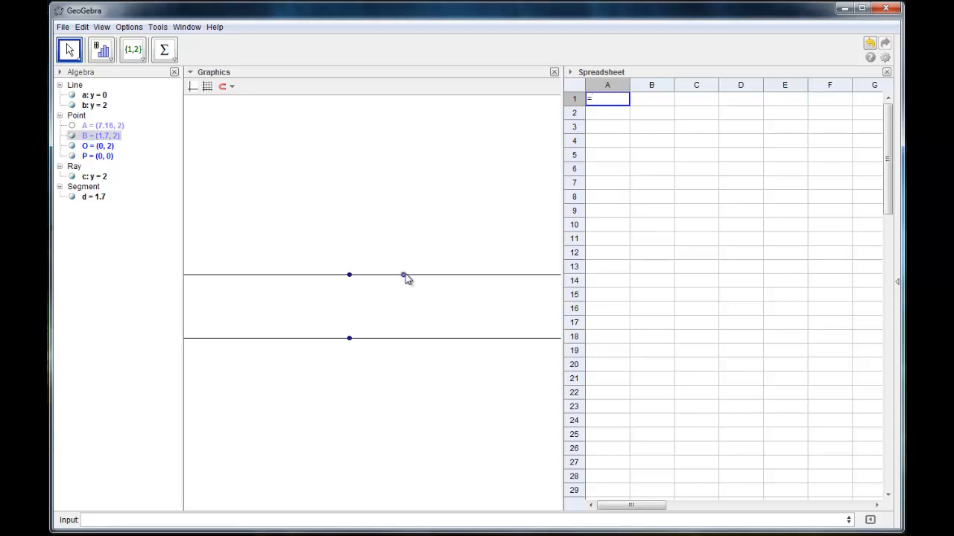
{"action": "type", "text": "B + ("}
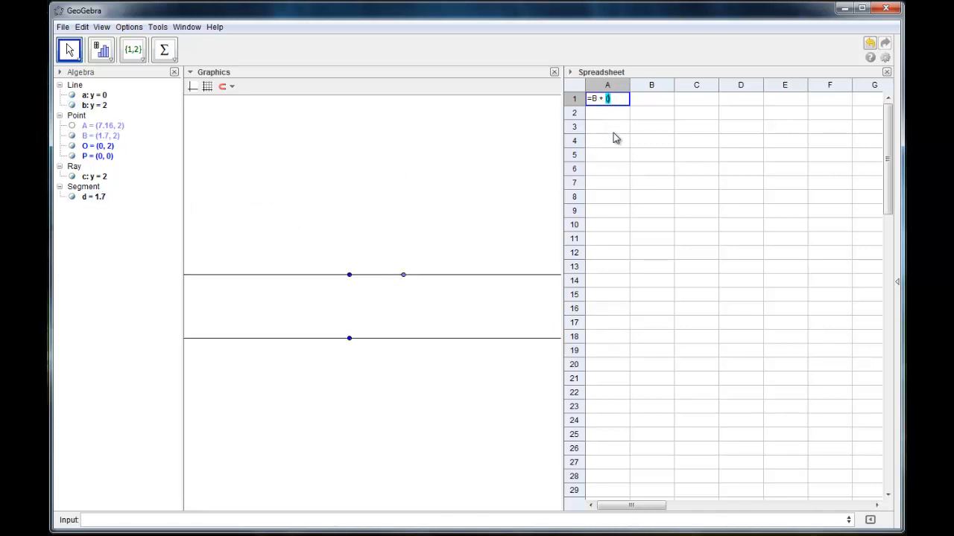
{"action": "type", "text": "d,0"}
{"action": "key", "text": "Return"}
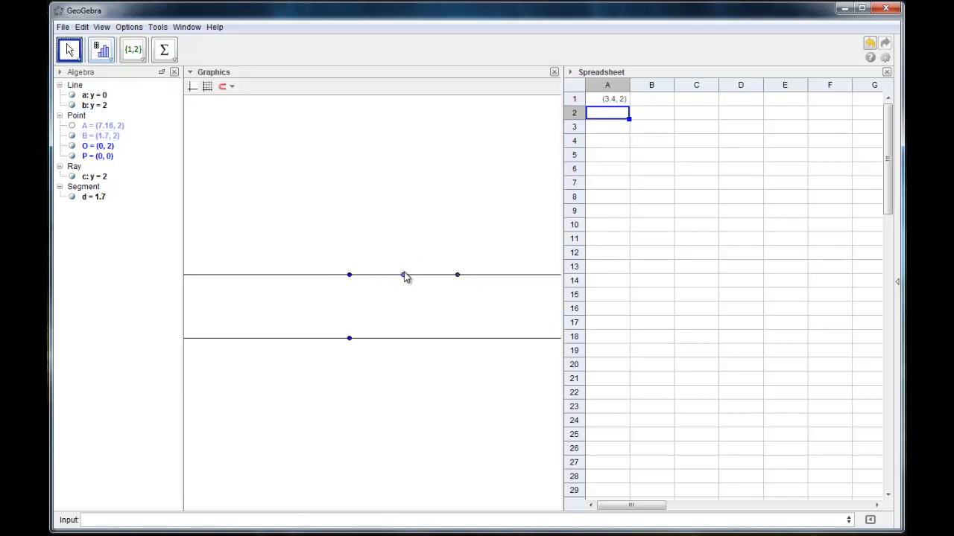
{"action": "mouse_move", "coordinate": [405, 277]}
{"action": "left_mouse_down"}
{"action": "mouse_move", "coordinate": [368, 276]}
{"action": "mouse_move", "coordinate": [436, 279]}
{"action": "mouse_move", "coordinate": [368, 279]}
{"action": "mouse_move", "coordinate": [435, 279]}
{"action": "mouse_move", "coordinate": [387, 277]}
{"action": "left_mouse_up"}
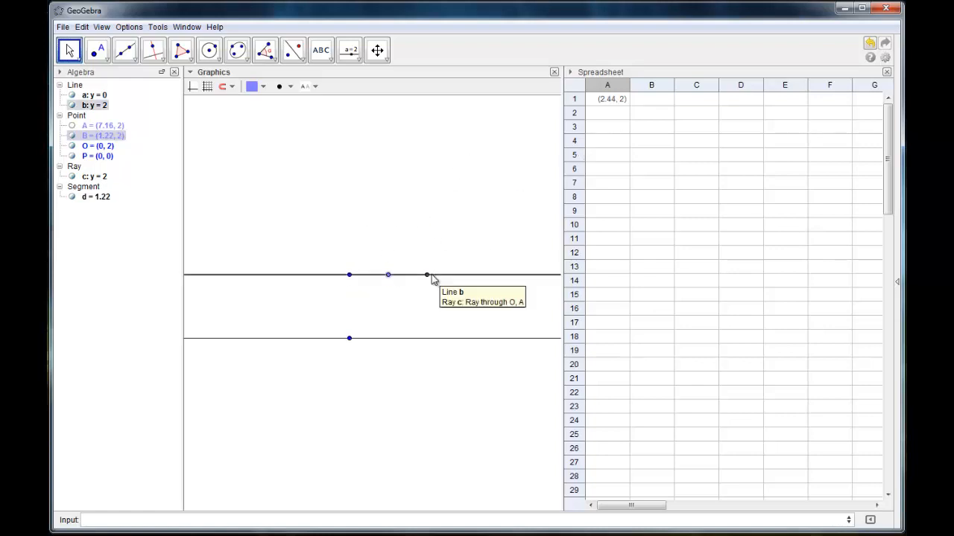
Copy cell A1 down into A2 and change the A2 formula to =B + (2d, 0).
{"action": "left_click", "coordinate": [611, 101]}
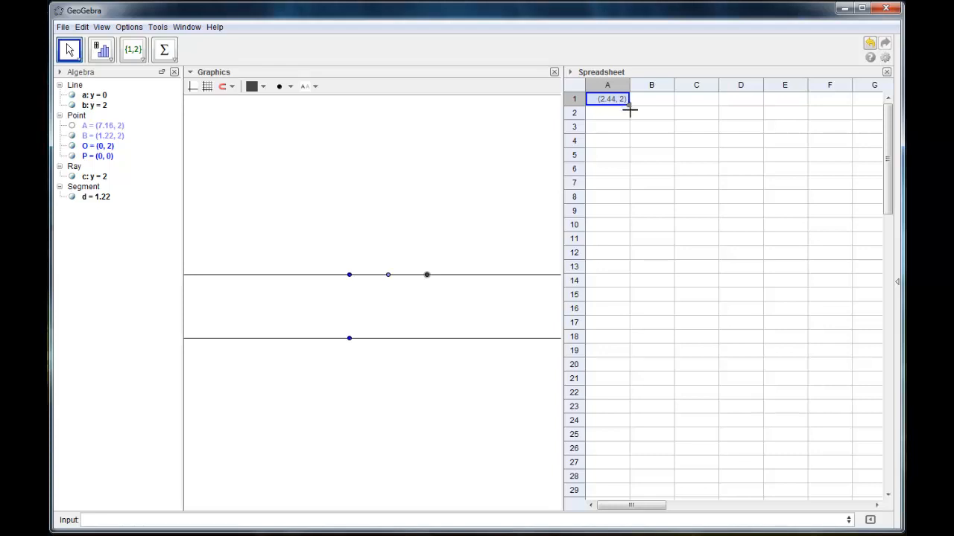
{"action": "left_click_drag", "start_coordinate": [629, 110], "coordinate": [628, 117]}
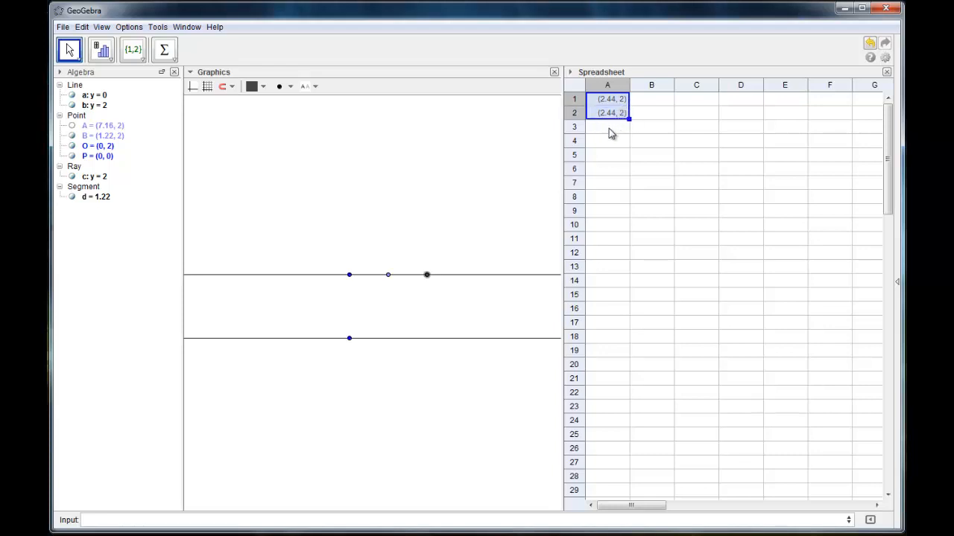
{"action": "left_click", "coordinate": [609, 128]}
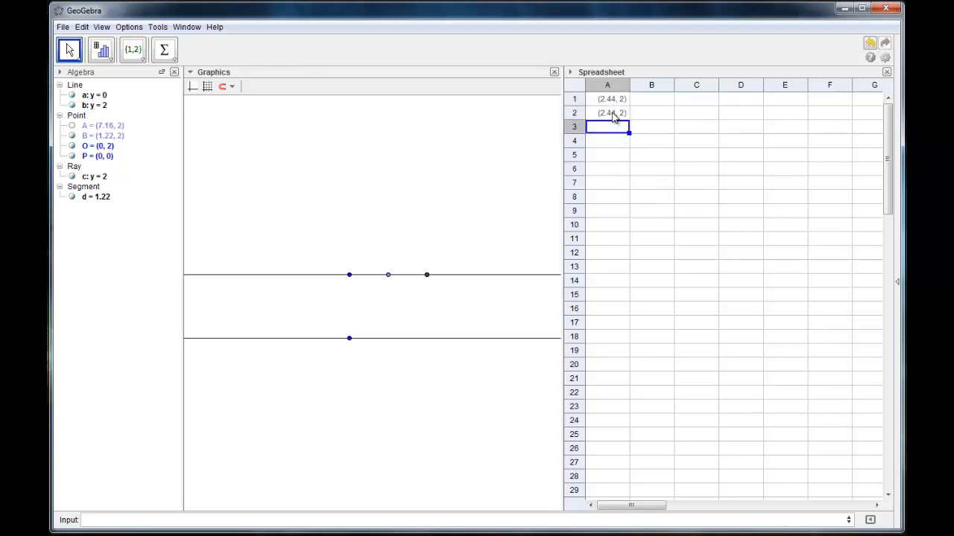
{"action": "double_click", "coordinate": [612, 113]}
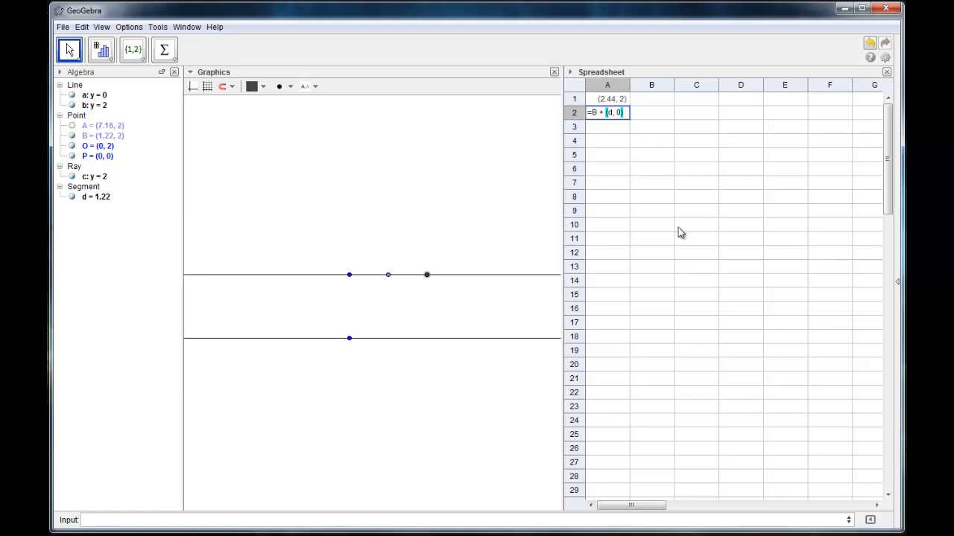
{"action": "type", "text": "2"}
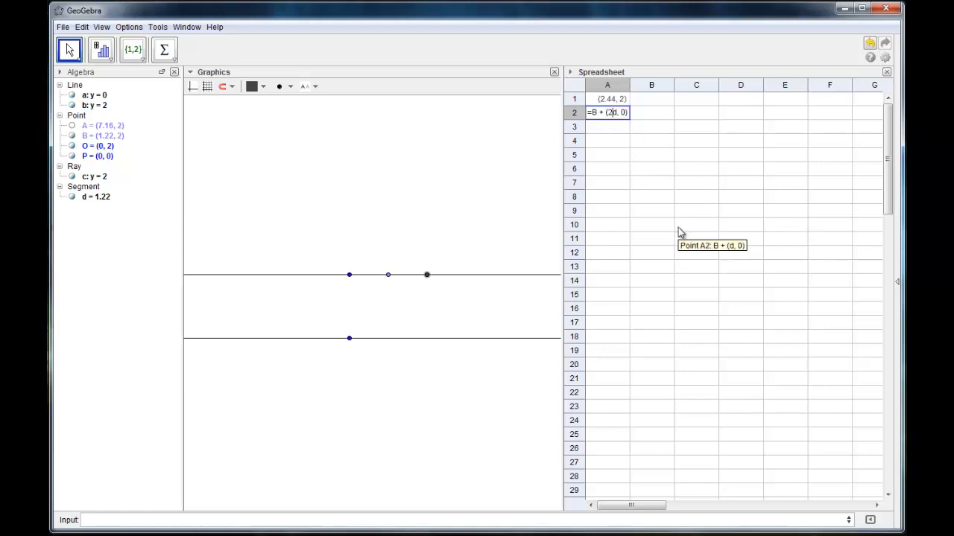
{"action": "key", "text": "Return"}
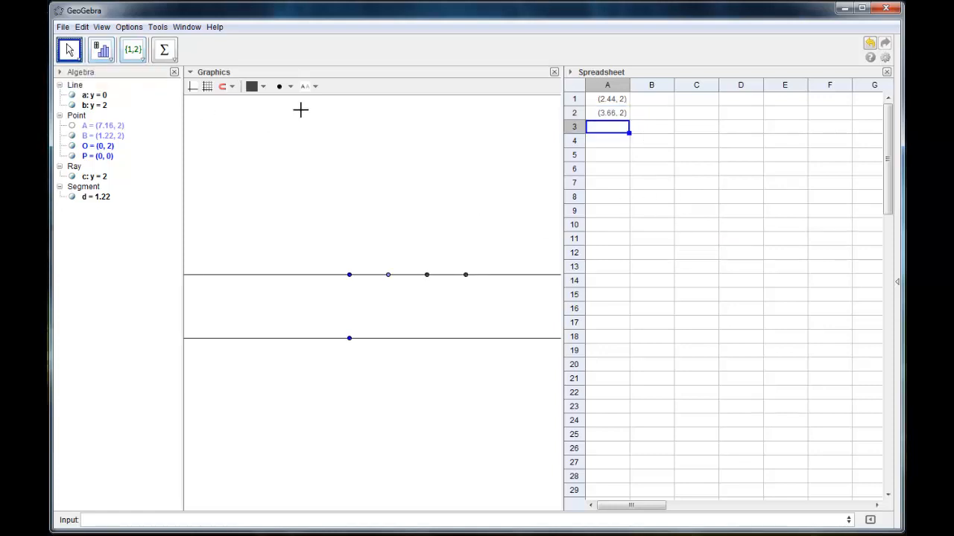
Move point B to about (1.16, 2) and define cell B1 as the point one distance d to the left of O.
{"action": "mouse_move", "coordinate": [390, 274]}
{"action": "left_mouse_down"}
{"action": "mouse_move", "coordinate": [368, 277]}
{"action": "mouse_move", "coordinate": [417, 276]}
{"action": "mouse_move", "coordinate": [364, 276]}
{"action": "mouse_move", "coordinate": [387, 278]}
{"action": "left_mouse_up"}
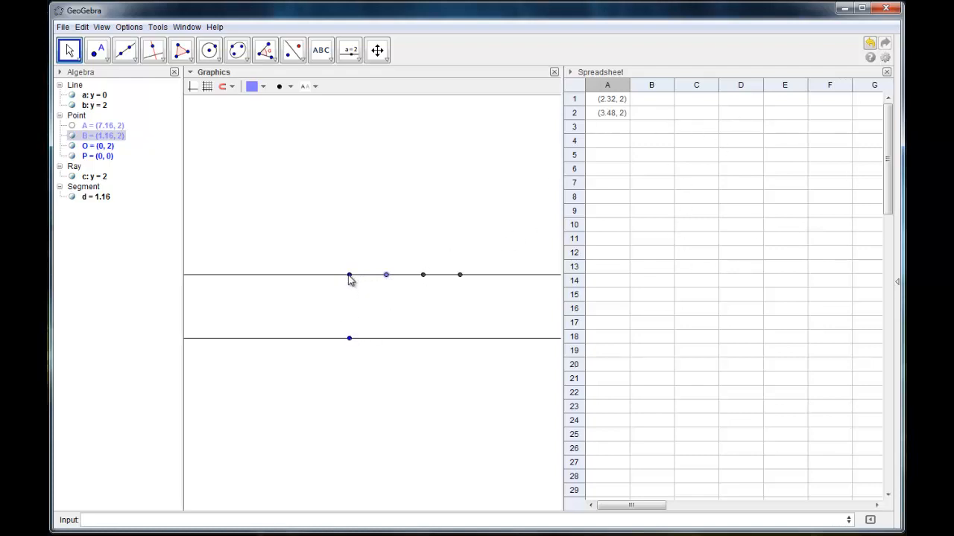
{"action": "left_click", "coordinate": [655, 103]}
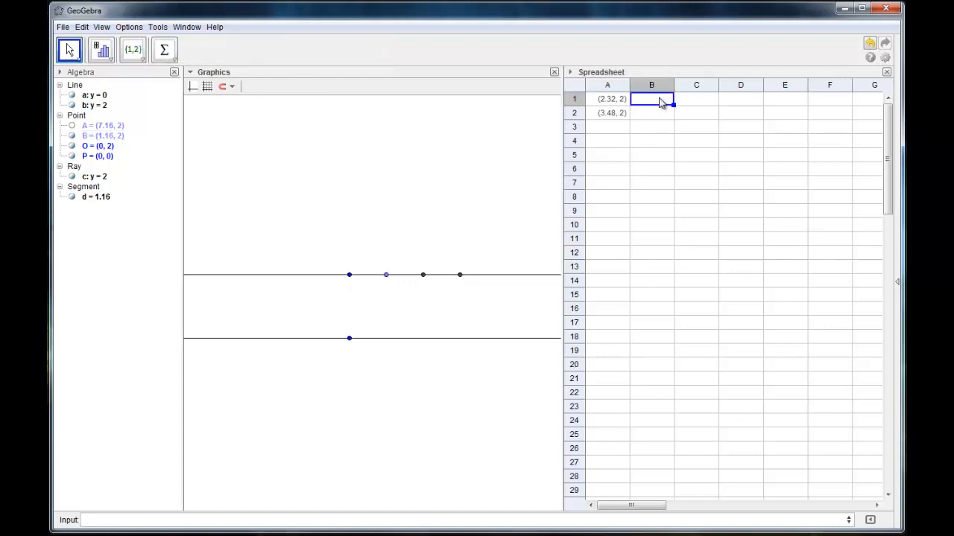
{"action": "type", "text": "="}
{"action": "type", "text": "0"}
{"action": "key", "text": "Return"}
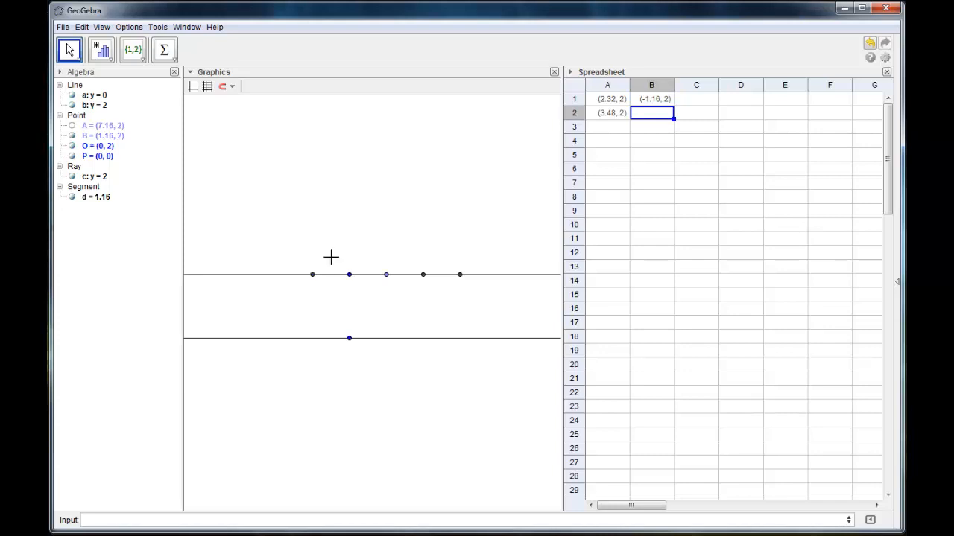
Copy cell B1 down into B2 and change the B2 formula to use 2d as its offset from O.
{"action": "left_click", "coordinate": [654, 102]}
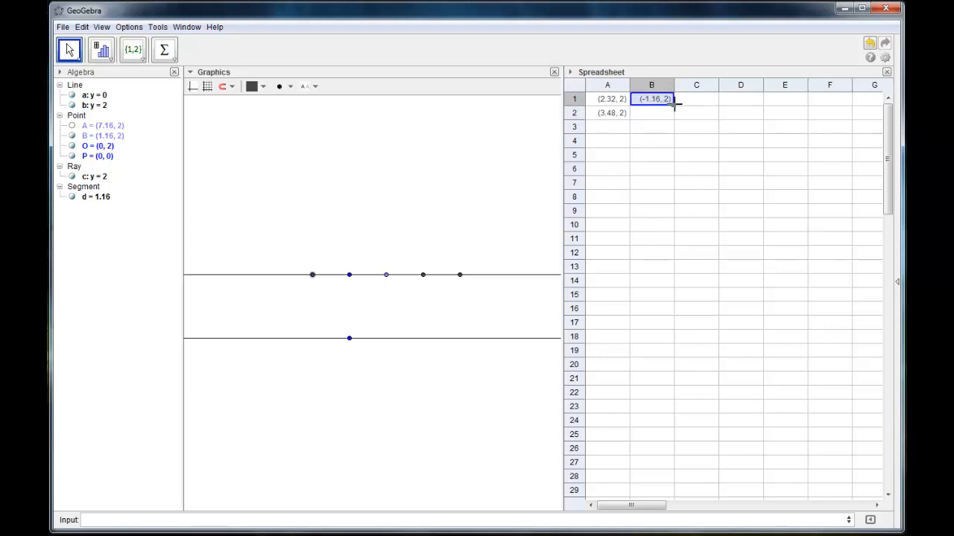
{"action": "left_click_drag", "start_coordinate": [674, 105], "coordinate": [670, 119]}
{"action": "left_click", "coordinate": [667, 127]}
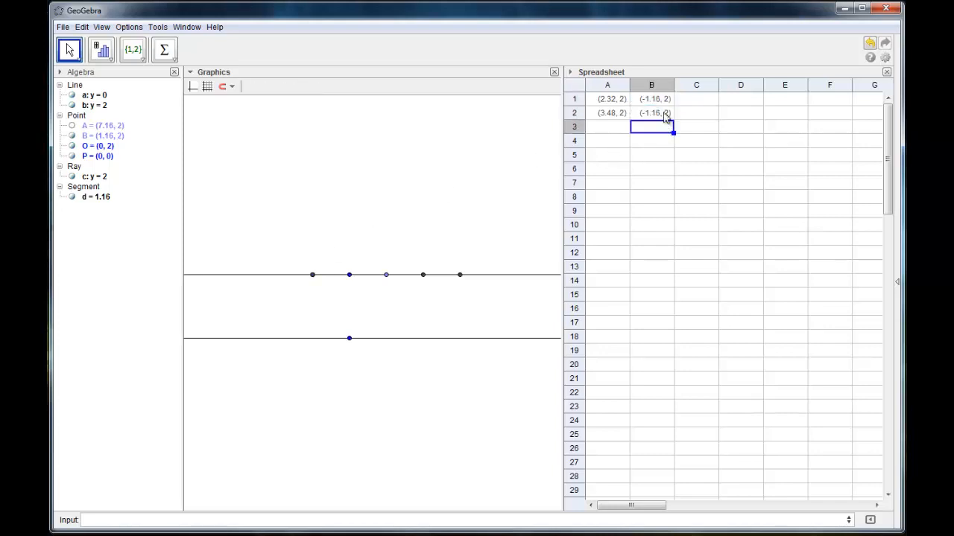
{"action": "left_click", "coordinate": [665, 116]}
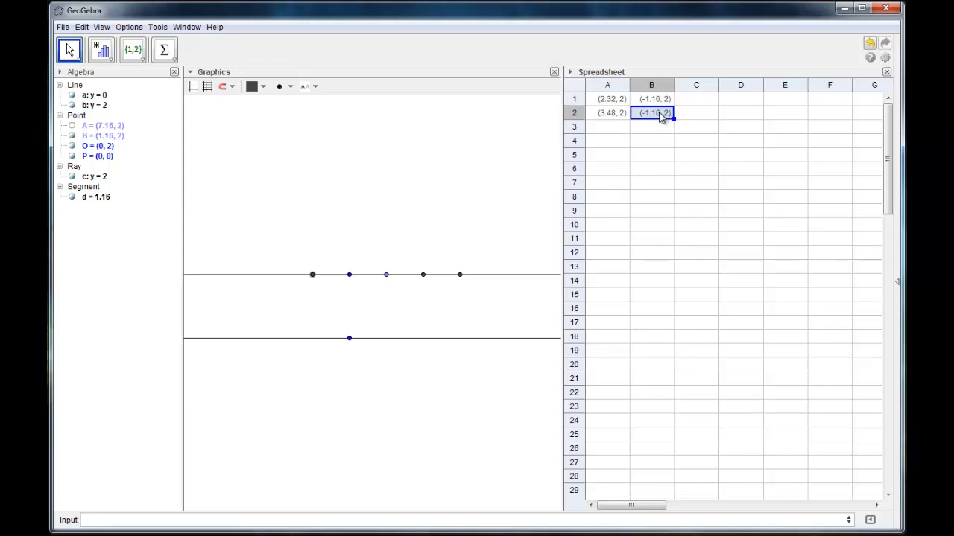
{"action": "double_click", "coordinate": [660, 117]}
{"action": "left_click", "coordinate": [655, 113]}
{"action": "type", "text": "2"}
{"action": "key", "text": "Return"}
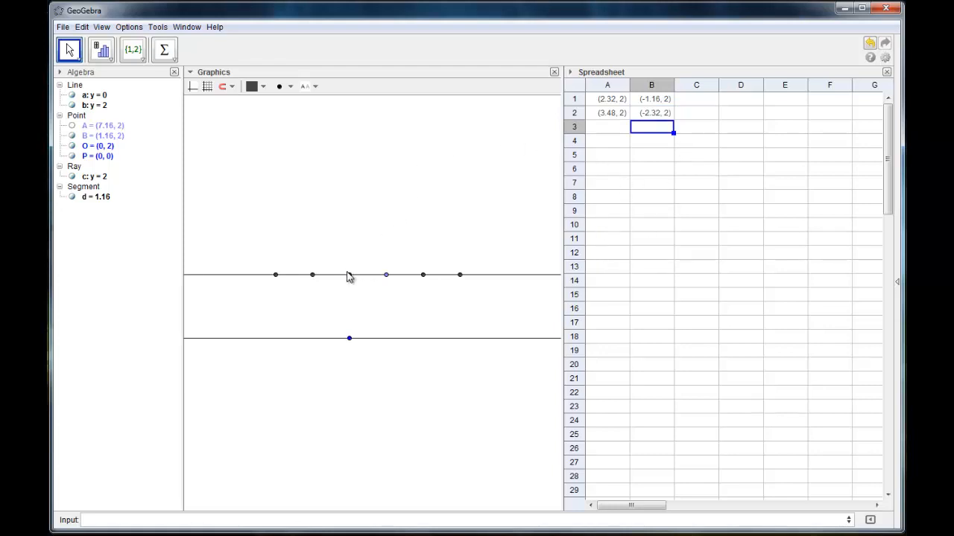
Define spreadsheet cell C1 as =P + (d,0) to place a unit point on the lower line.
{"action": "left_click", "coordinate": [704, 102]}
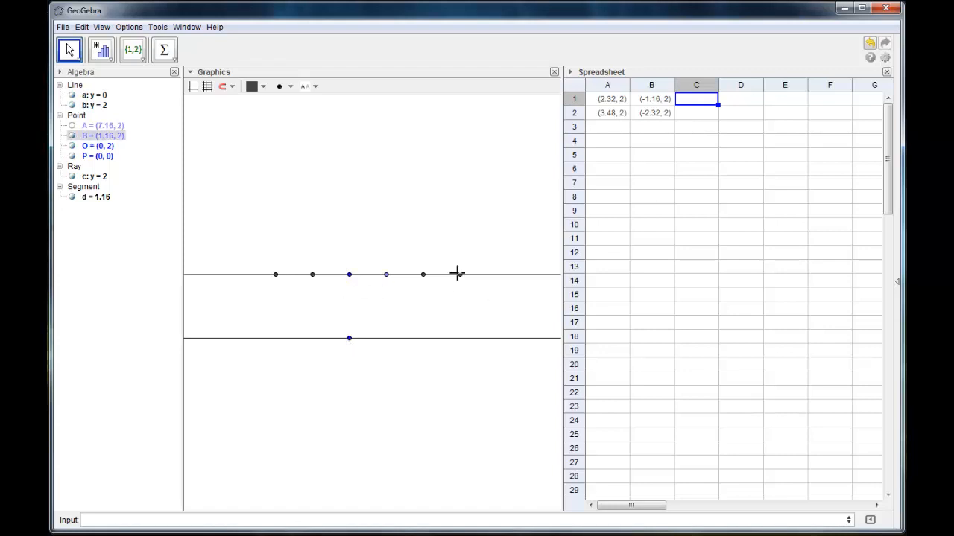
{"action": "left_click", "coordinate": [350, 339]}
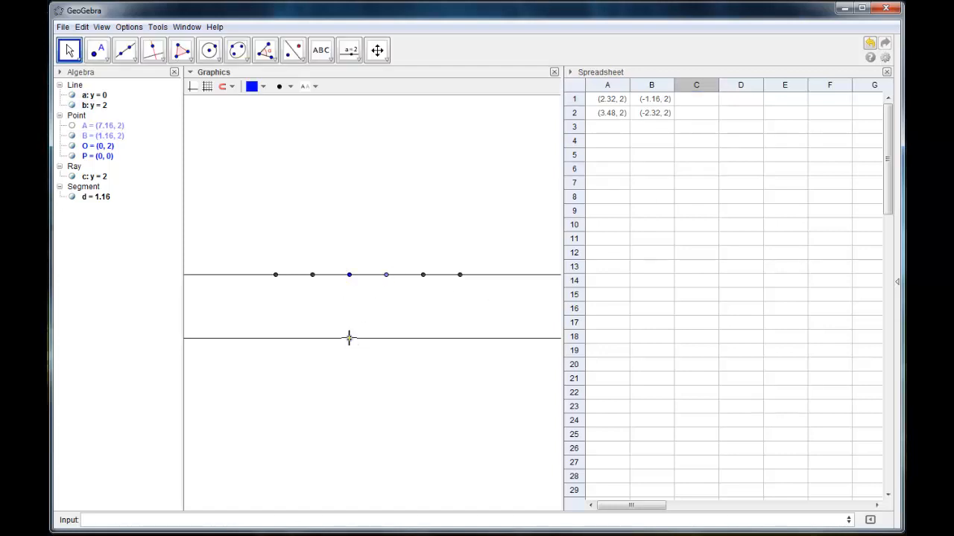
{"action": "left_click", "coordinate": [703, 106]}
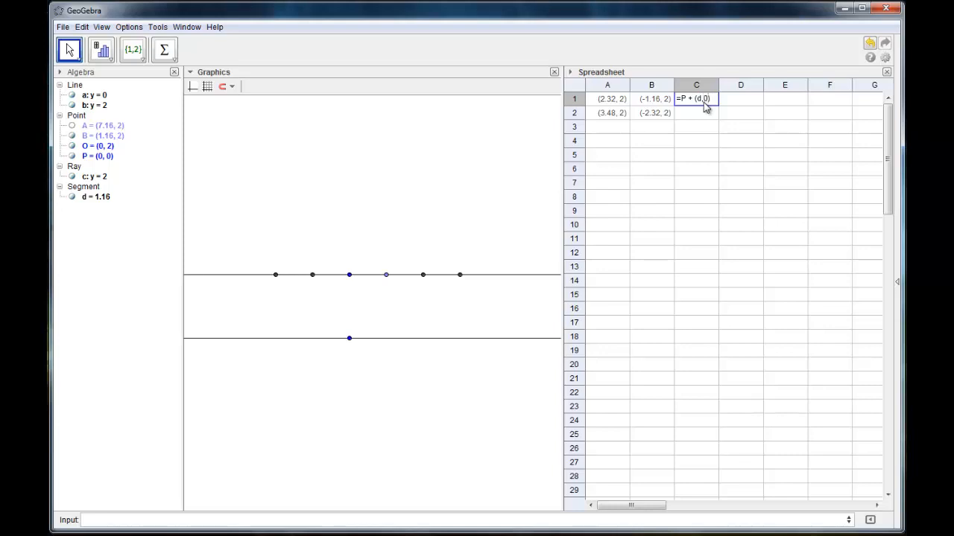
{"action": "key", "text": "Return"}
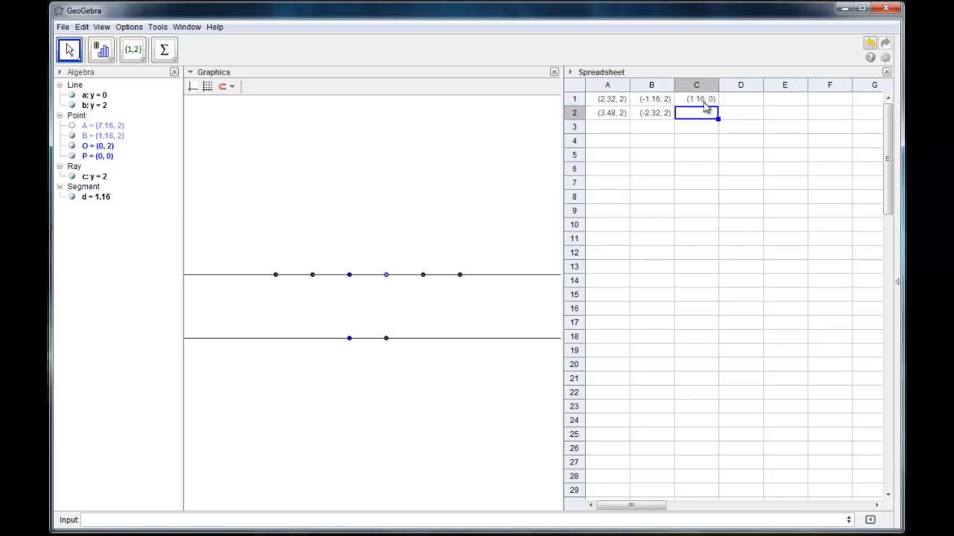
Copy cell C1 down into C2 and change the C2 formula to =P + (2d, 0).
{"action": "left_click", "coordinate": [704, 102]}
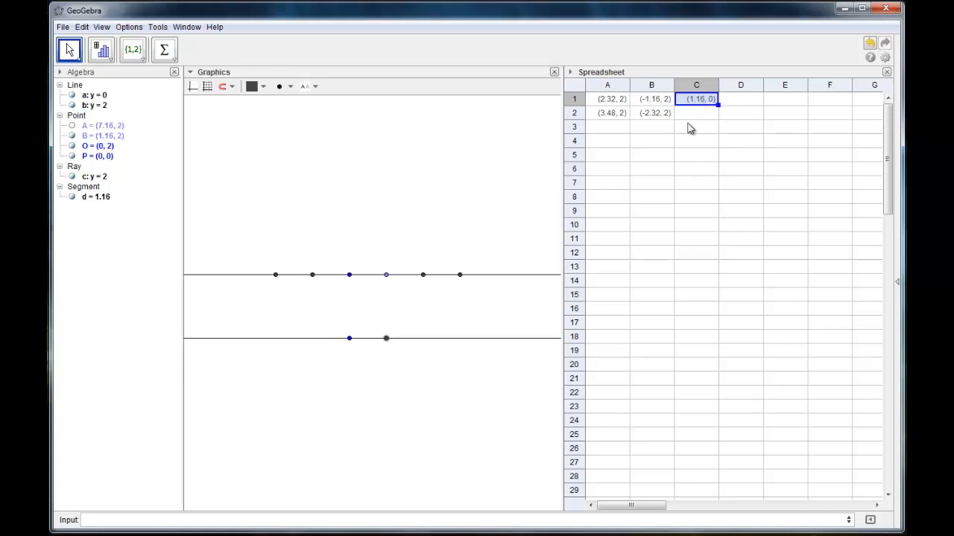
{"action": "left_click_drag", "start_coordinate": [717, 106], "coordinate": [716, 118]}
{"action": "left_click", "coordinate": [701, 121]}
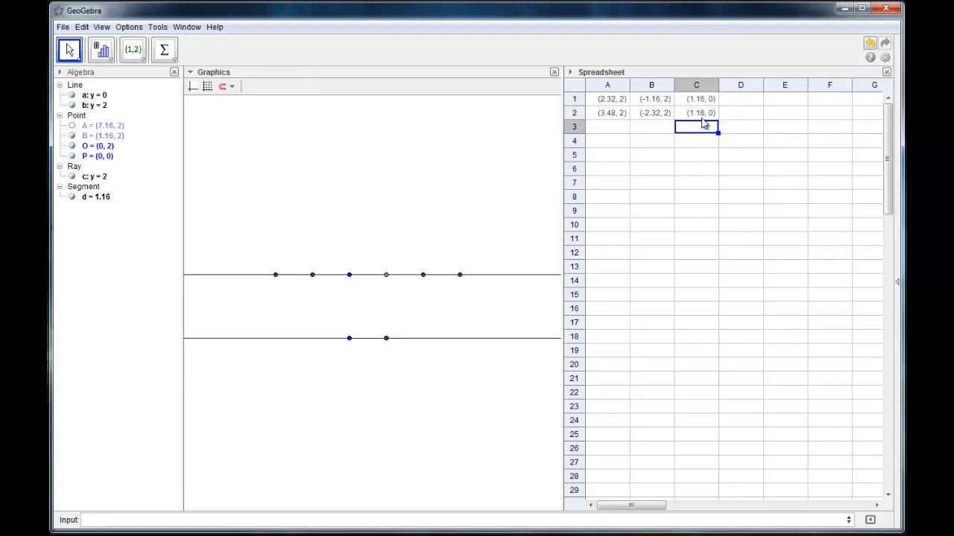
{"action": "double_click", "coordinate": [698, 114]}
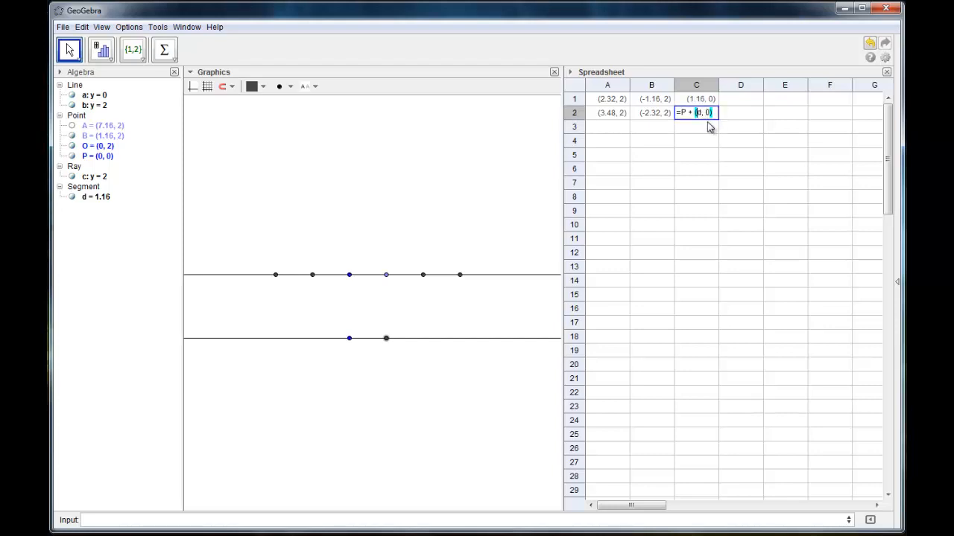
{"action": "type", "text": "2"}
{"action": "key", "text": "Return"}
Define spreadsheet cell D1 as =P - (d,0) for the negative side of the lower line.
{"action": "left_click", "coordinate": [744, 101]}
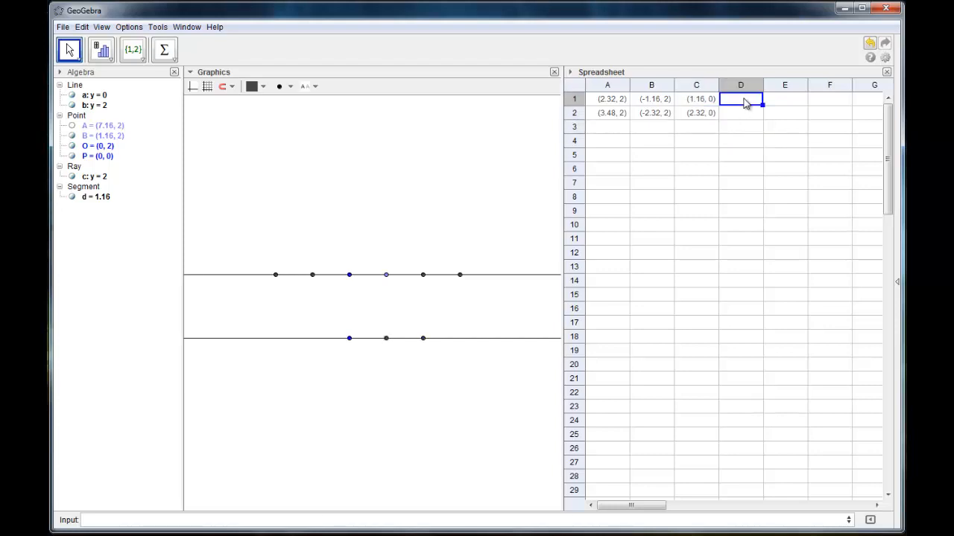
{"action": "type", "text": "=P - (d,0"}
{"action": "key", "text": "Return"}
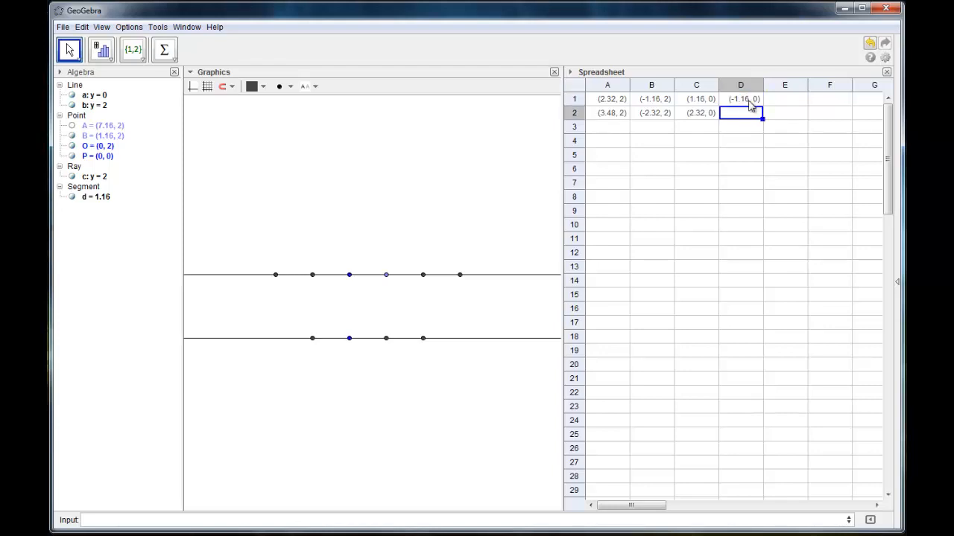
Copy cell D1 down into D2 and change the D2 formula to =P - (2d, 0).
{"action": "left_click", "coordinate": [750, 106]}
{"action": "mouse_move", "coordinate": [763, 107]}
{"action": "left_mouse_down"}
{"action": "mouse_move", "coordinate": [757, 123]}
{"action": "mouse_move", "coordinate": [753, 117]}
{"action": "left_mouse_up"}
{"action": "double_click", "coordinate": [751, 117]}
{"action": "type", "text": "2"}
{"action": "key", "text": "Return"}
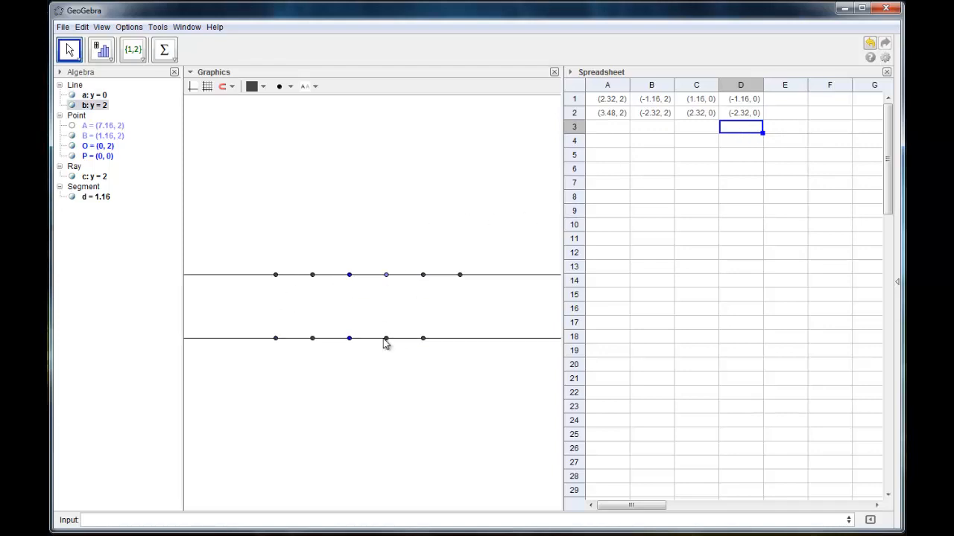
Select cells A1:D2 and fill their pattern down past row 29 to extend the unit points along both lines.
{"action": "left_click", "coordinate": [618, 105]}
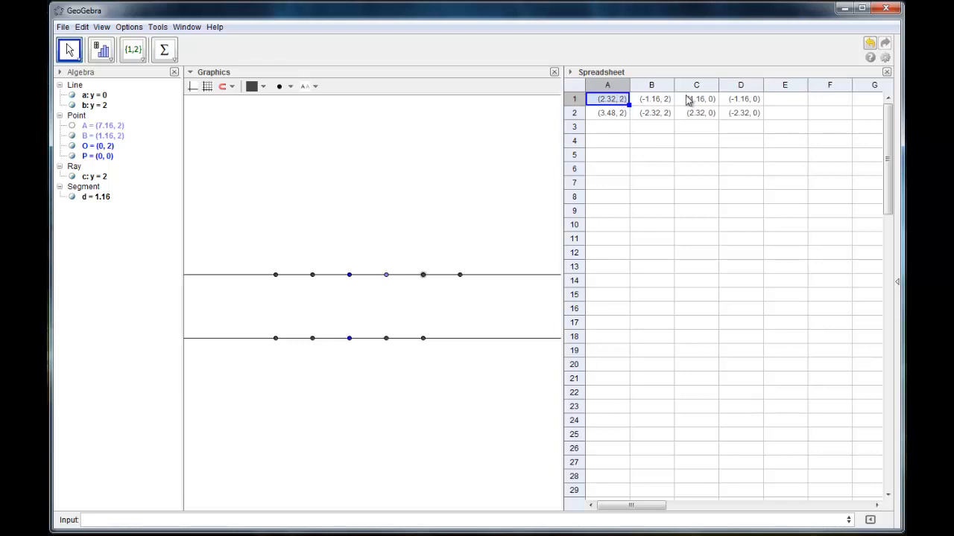
{"action": "left_click", "coordinate": [745, 119], "text": "shift"}
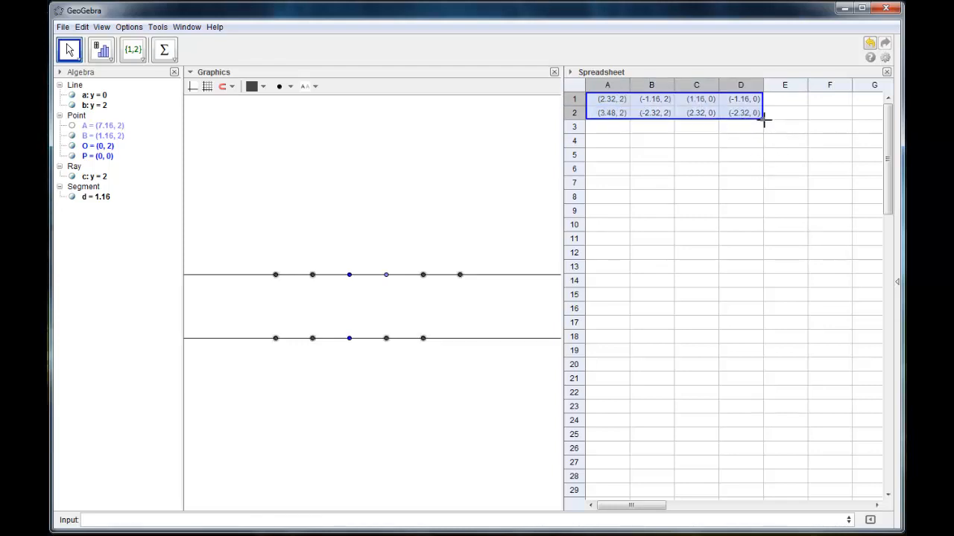
{"action": "left_click_drag", "start_coordinate": [763, 119], "coordinate": [745, 386]}
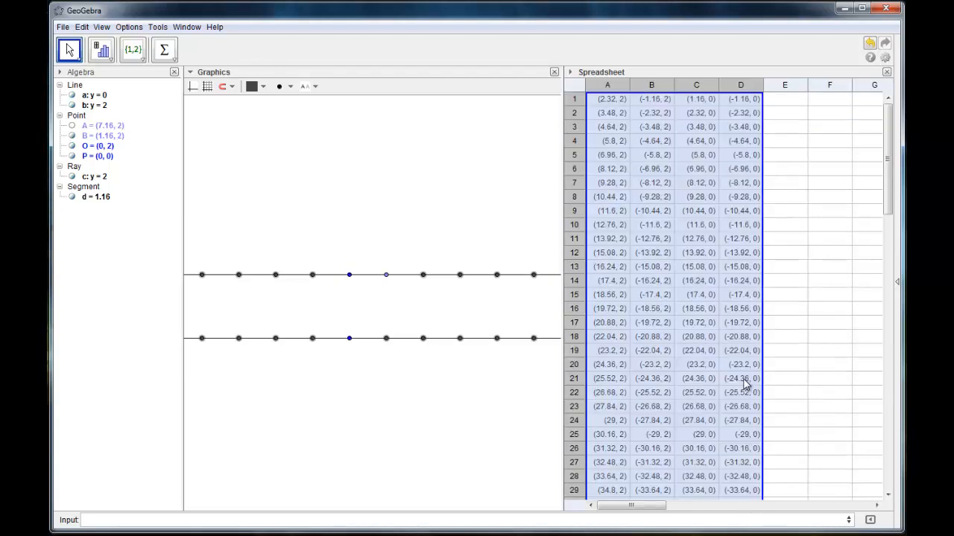
Inspect the formulas in cells A1 and A2 without changing them.
{"action": "left_click", "coordinate": [613, 101]}
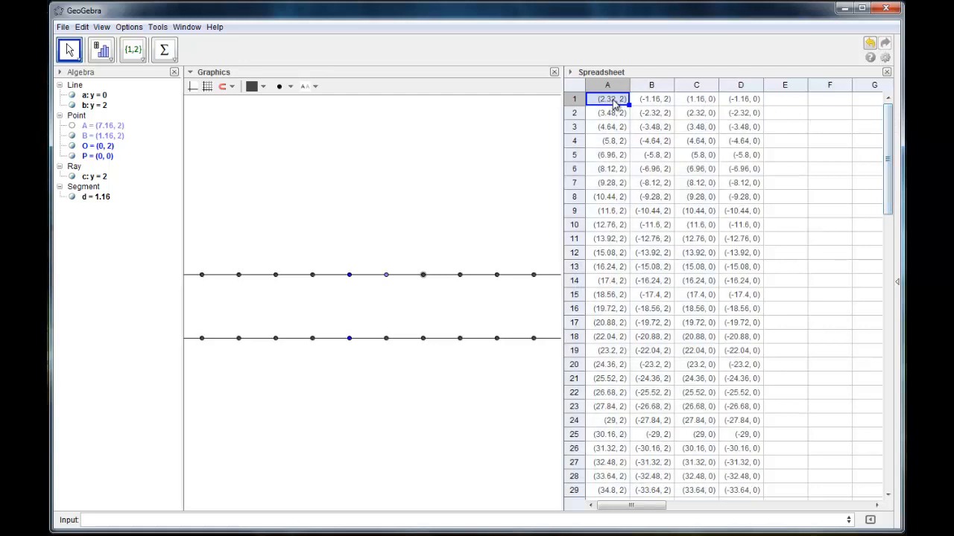
{"action": "double_click", "coordinate": [613, 101]}
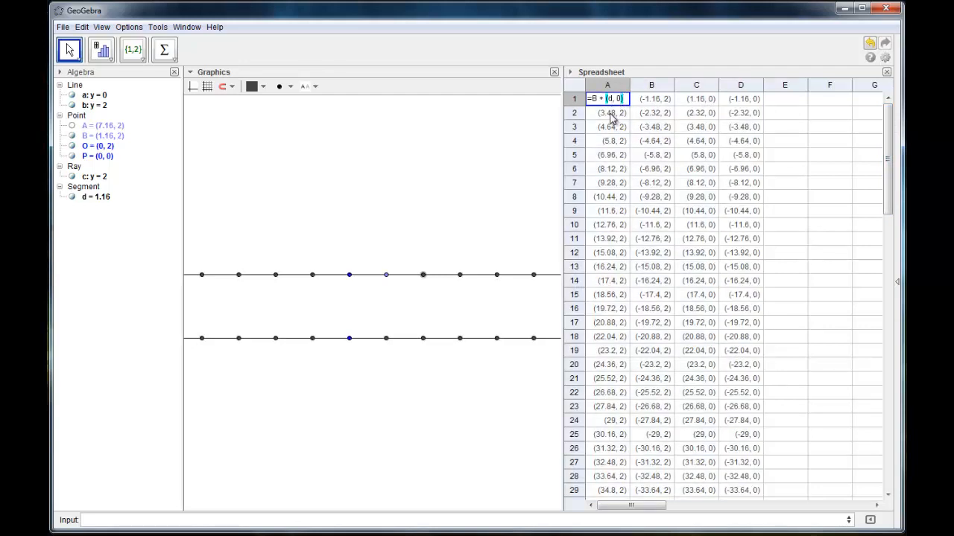
{"action": "key", "text": "Escape"}
{"action": "double_click", "coordinate": [612, 116]}
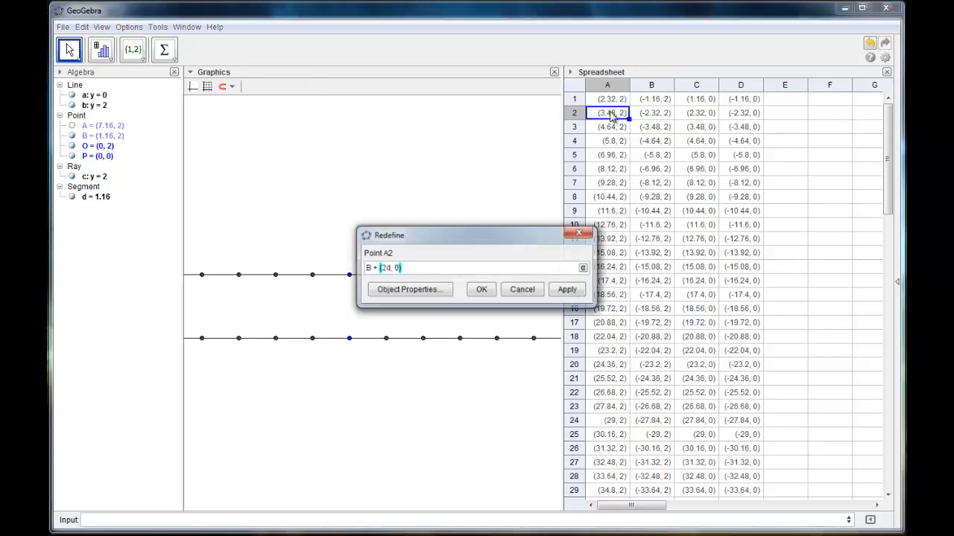
{"action": "left_click", "coordinate": [579, 232]}
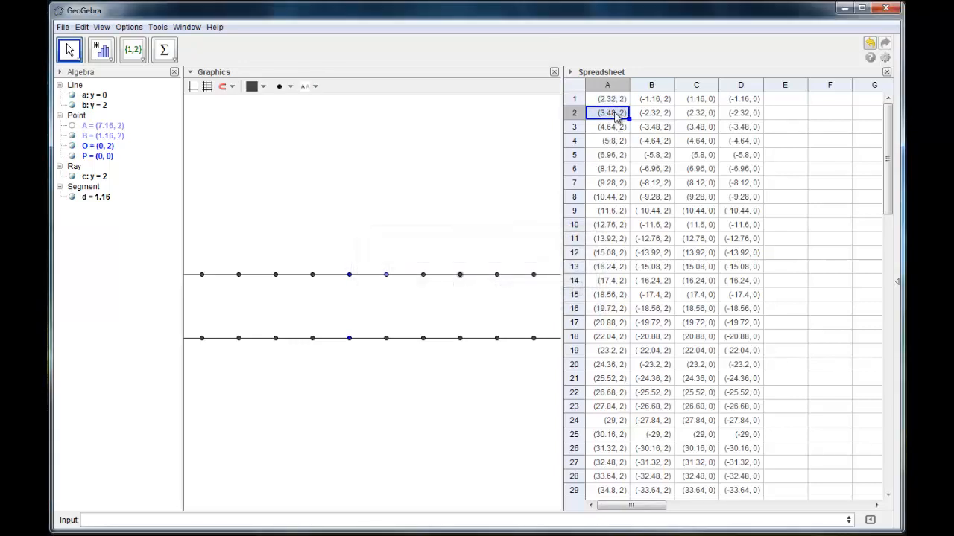
{"action": "left_click", "coordinate": [521, 287]}
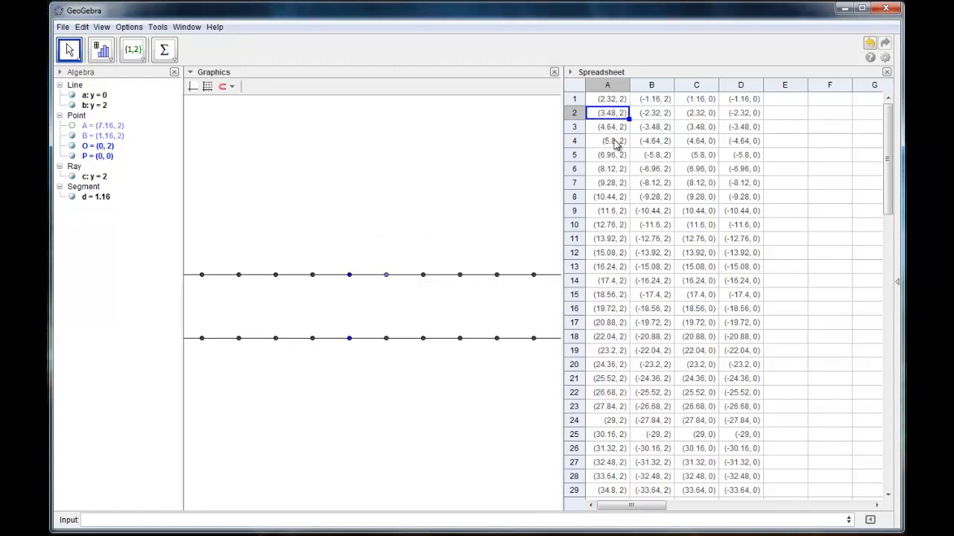
Move point B along the upper line to about (1.42, 2) and hide the spreadsheet view.
{"action": "left_click", "coordinate": [387, 276]}
{"action": "mouse_move", "coordinate": [387, 277]}
{"action": "left_mouse_down"}
{"action": "mouse_move", "coordinate": [485, 279]}
{"action": "mouse_move", "coordinate": [366, 276]}
{"action": "mouse_move", "coordinate": [394, 269]}
{"action": "left_mouse_up"}
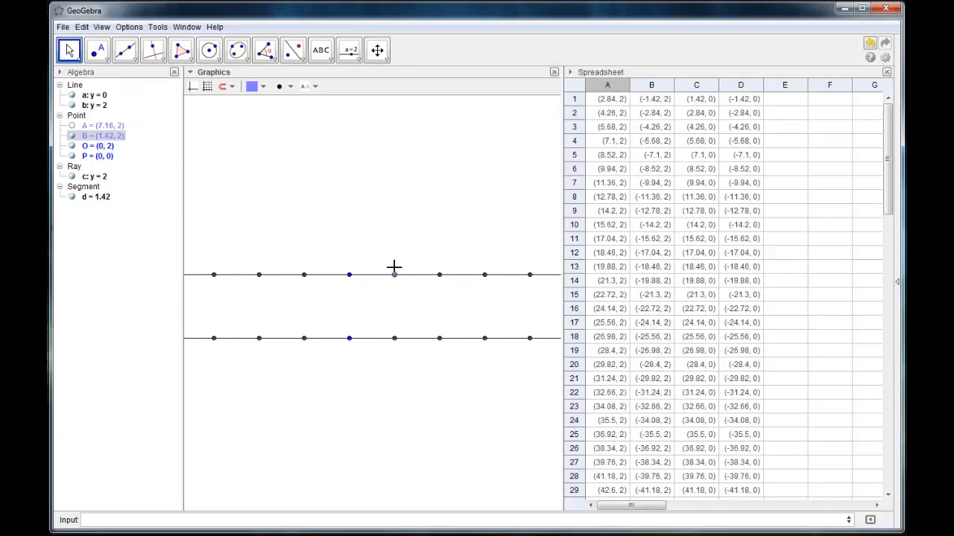
{"action": "left_click_drag", "start_coordinate": [561, 153], "coordinate": [721, 155]}
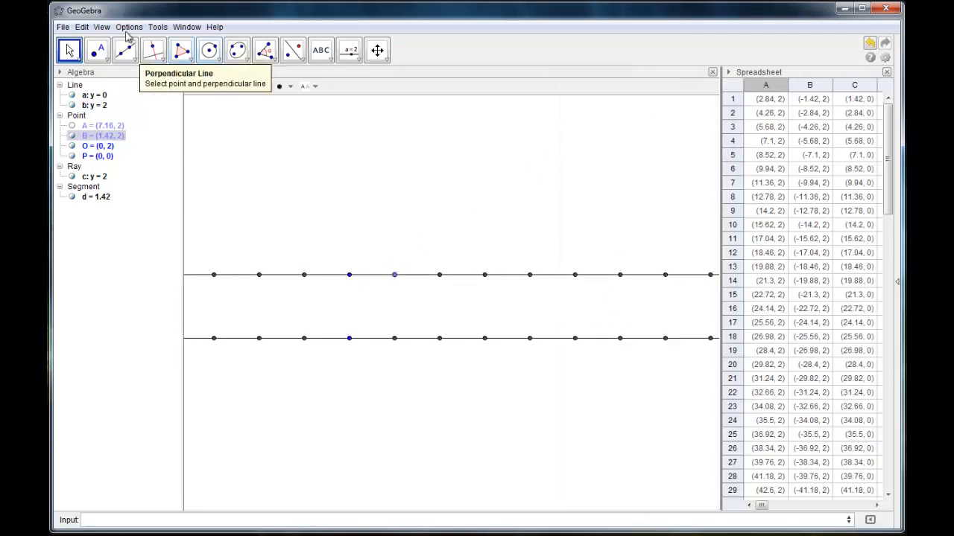
{"action": "left_click", "coordinate": [101, 27]}
{"action": "left_click", "coordinate": [123, 64]}
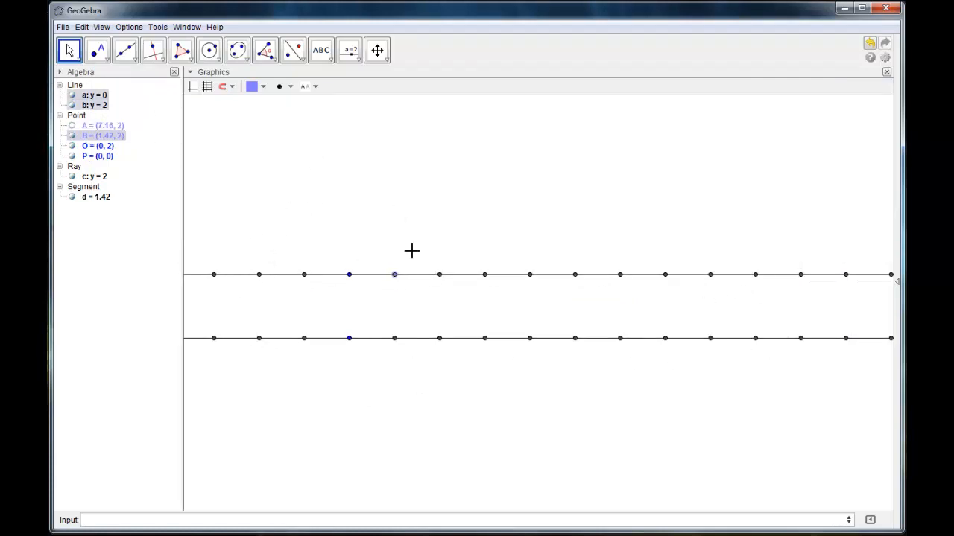
Thicken lines a and b equally, keeping their solid line style.
{"action": "left_click", "coordinate": [94, 95]}
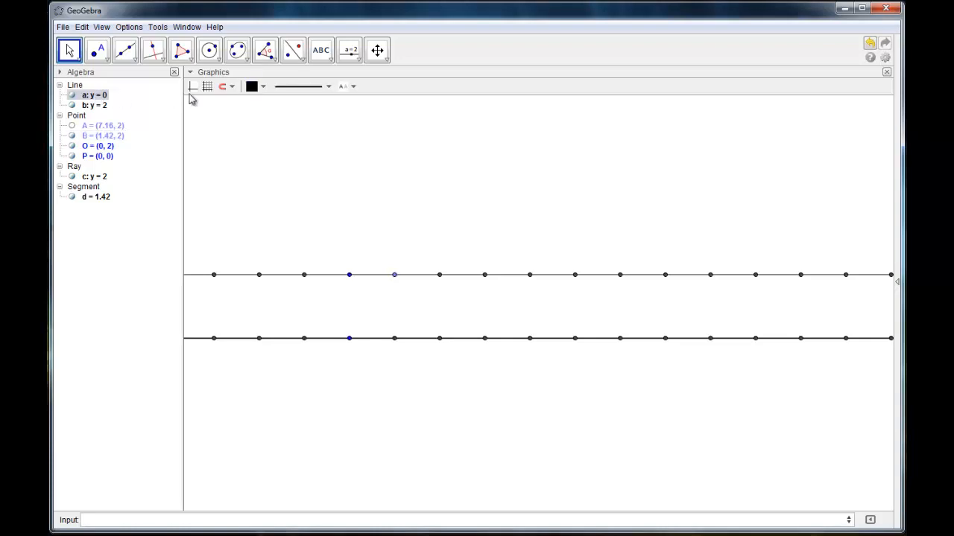
{"action": "left_click", "coordinate": [298, 87]}
{"action": "left_click_drag", "start_coordinate": [292, 174], "coordinate": [302, 176]}
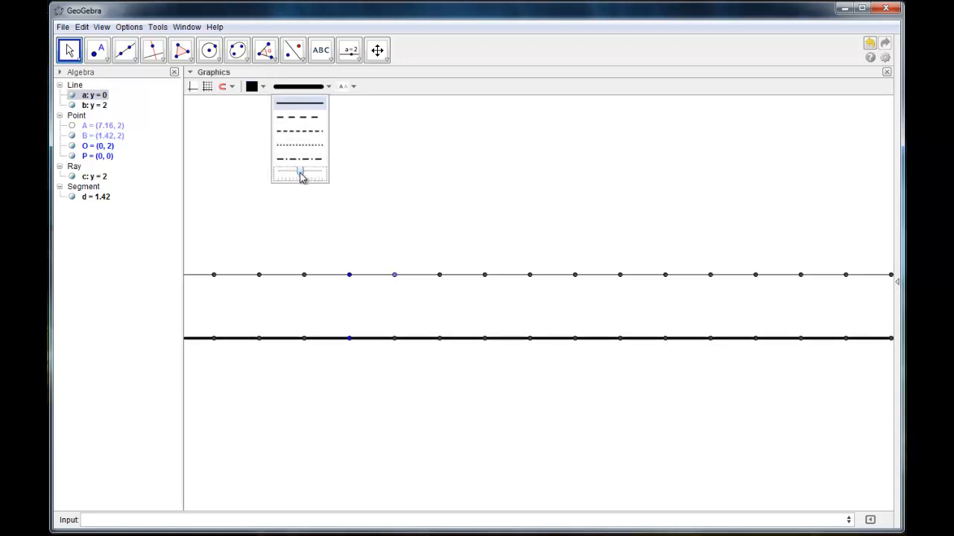
{"action": "left_click", "coordinate": [94, 105]}
{"action": "left_click", "coordinate": [301, 88]}
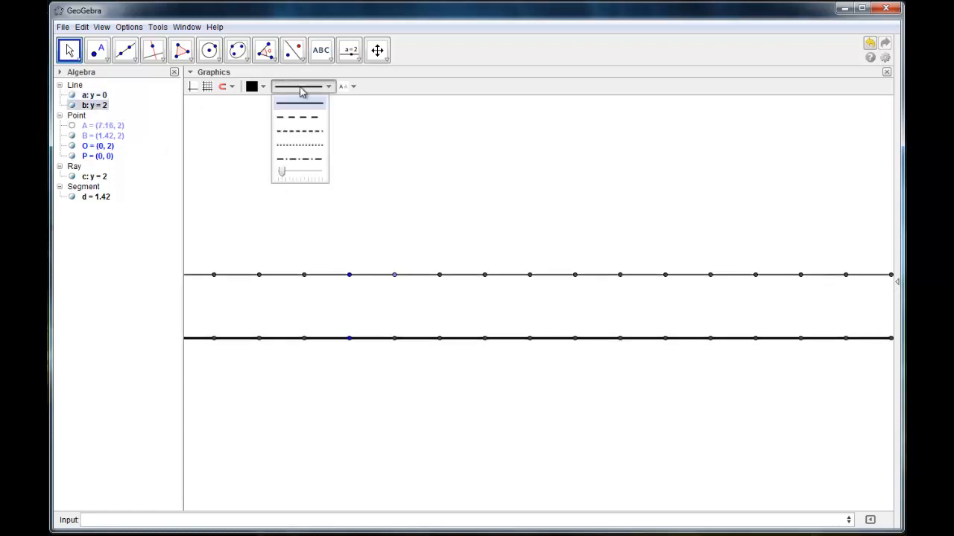
{"action": "left_click_drag", "start_coordinate": [290, 172], "coordinate": [302, 175]}
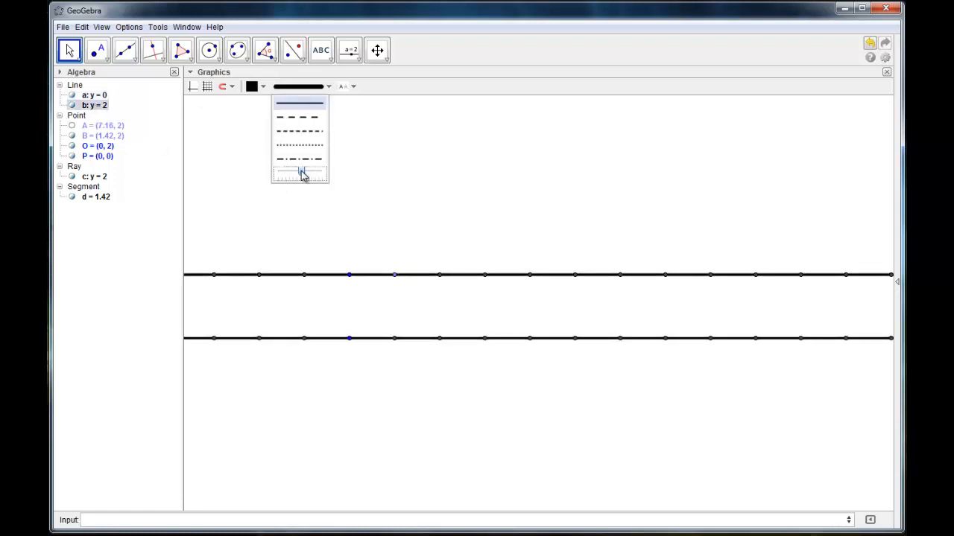
{"action": "left_click", "coordinate": [343, 221]}
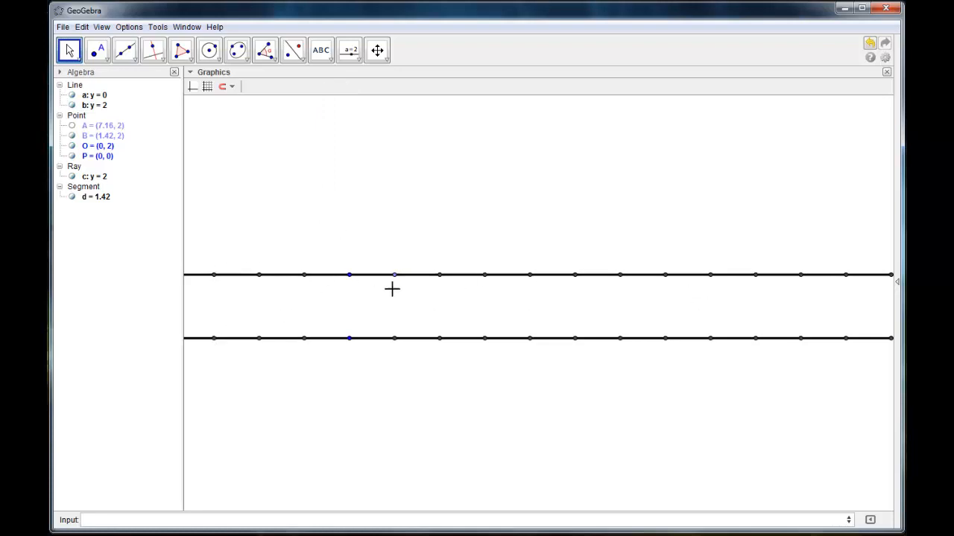
Give all points from A1 through P, including B and O, the plus-sign point style.
{"action": "right_click", "coordinate": [91, 135]}
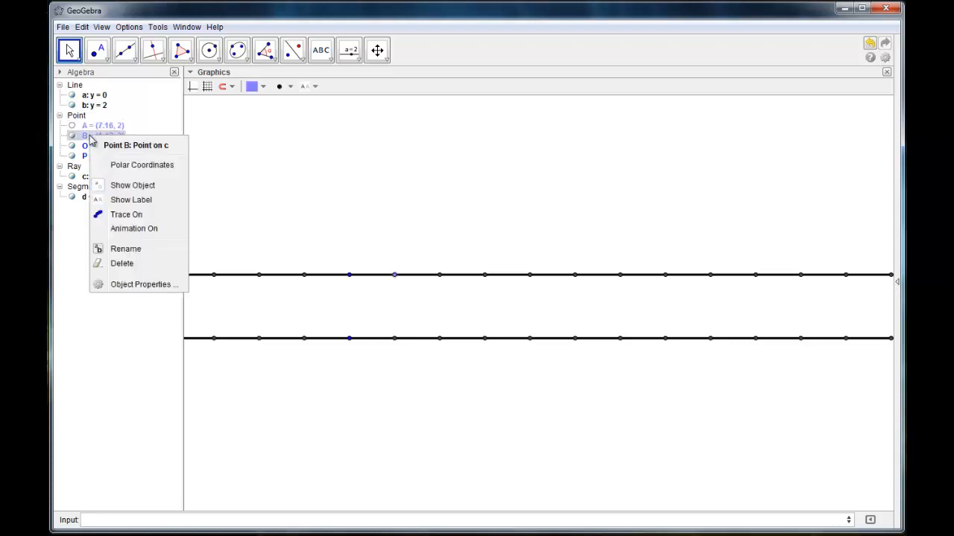
{"action": "left_click", "coordinate": [138, 285]}
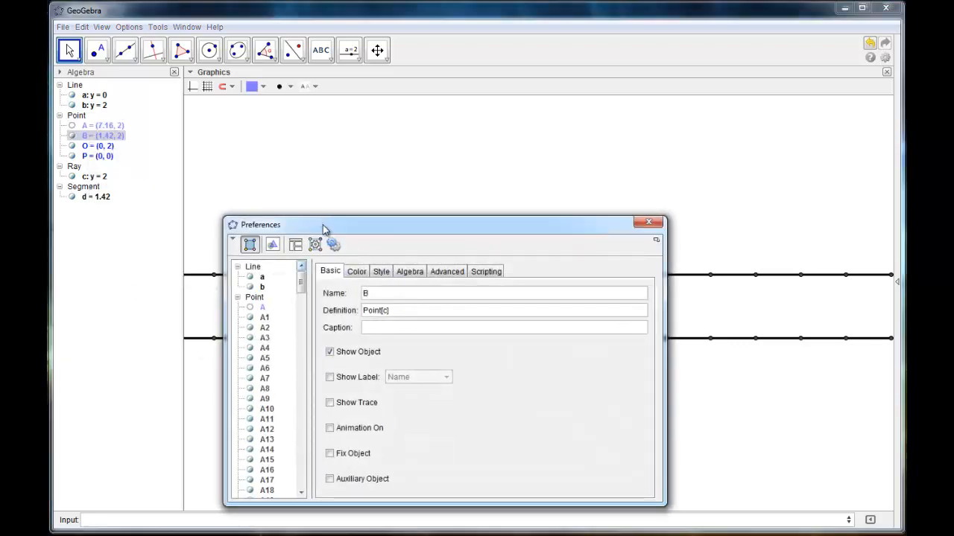
{"action": "left_click_drag", "start_coordinate": [346, 226], "coordinate": [452, 60]}
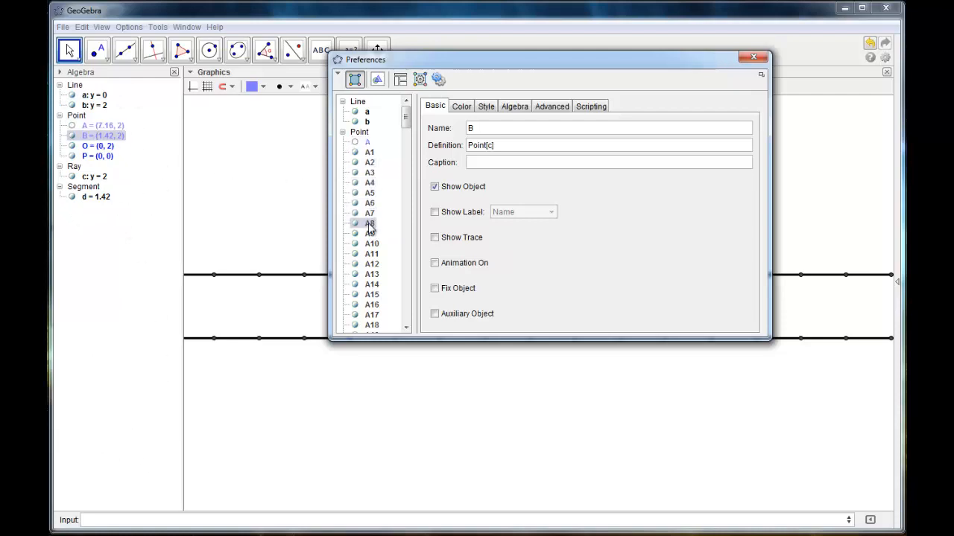
{"action": "left_click_drag", "start_coordinate": [405, 120], "coordinate": [405, 327]}
{"action": "left_click", "coordinate": [370, 154]}
{"action": "left_click", "coordinate": [367, 287]}
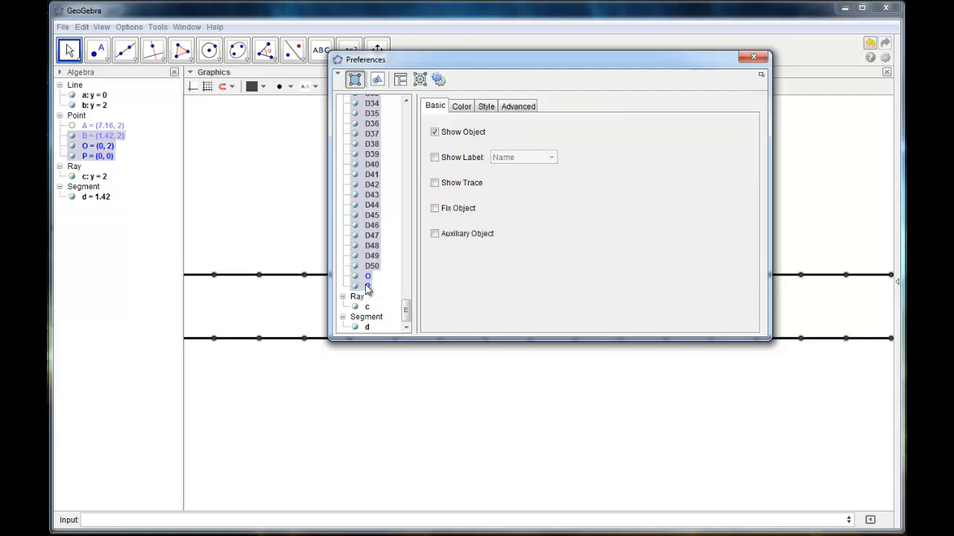
{"action": "left_click", "coordinate": [461, 108]}
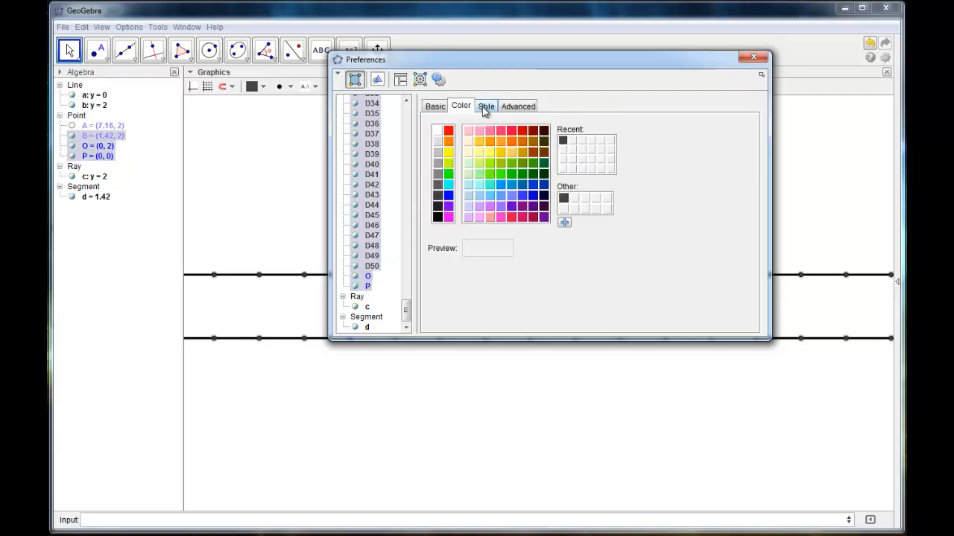
{"action": "left_click", "coordinate": [485, 109]}
{"action": "left_click", "coordinate": [452, 198]}
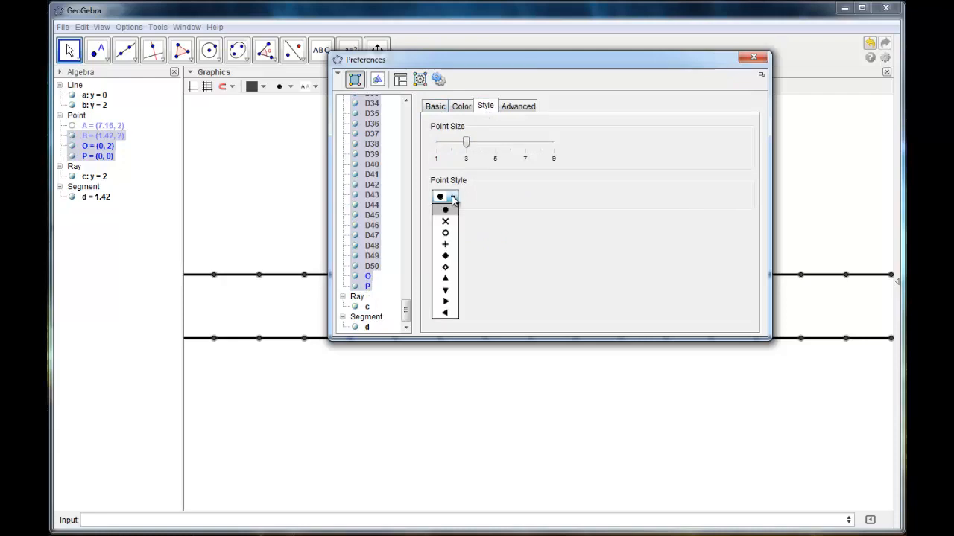
{"action": "left_click", "coordinate": [445, 246]}
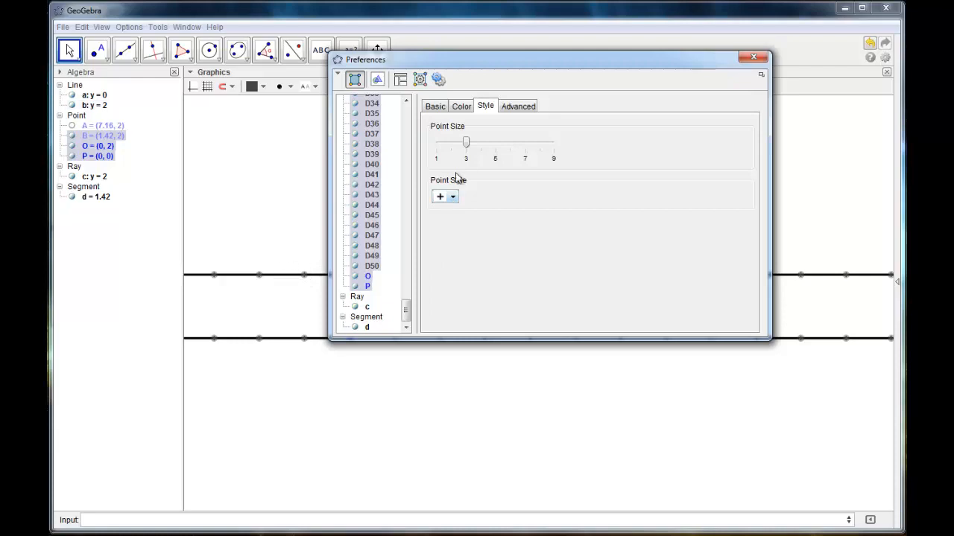
Set the point size of the selected points to 7 and close the preferences.
{"action": "left_click", "coordinate": [469, 143]}
{"action": "left_click_drag", "start_coordinate": [470, 144], "coordinate": [524, 143]}
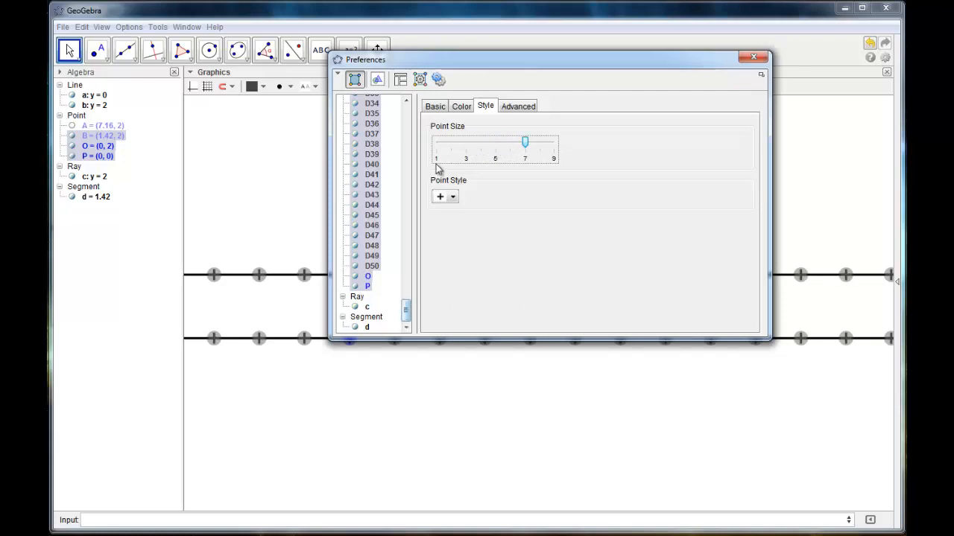
{"action": "left_click", "coordinate": [753, 58]}
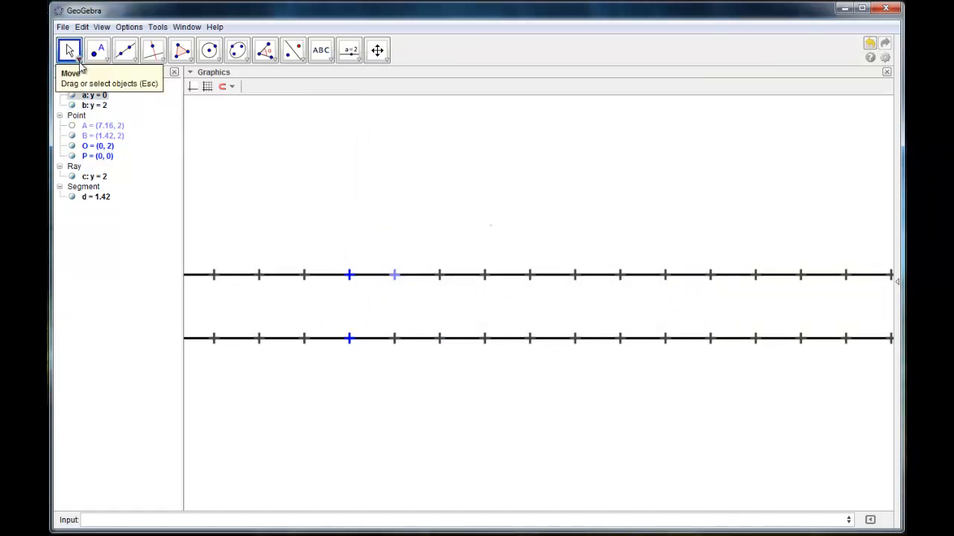
Color point B orange and adjust its position along the upper line to about (1.42, 2).
{"action": "mouse_move", "coordinate": [392, 280]}
{"action": "left_mouse_down"}
{"action": "mouse_move", "coordinate": [469, 289]}
{"action": "mouse_move", "coordinate": [380, 286]}
{"action": "left_mouse_up"}
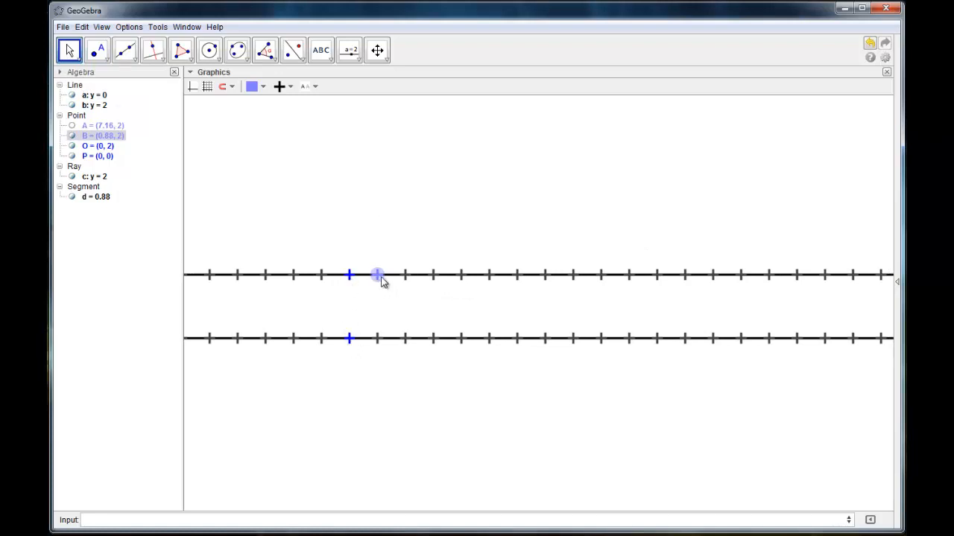
{"action": "mouse_move", "coordinate": [378, 276]}
{"action": "left_mouse_down"}
{"action": "mouse_move", "coordinate": [424, 283]}
{"action": "mouse_move", "coordinate": [396, 277]}
{"action": "left_mouse_up"}
{"action": "left_click", "coordinate": [253, 86]}
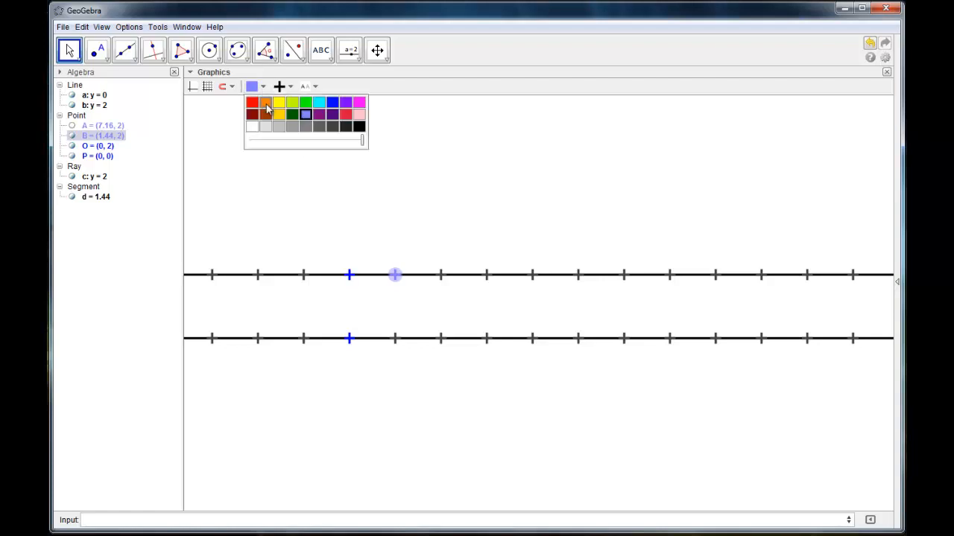
{"action": "left_click", "coordinate": [266, 104]}
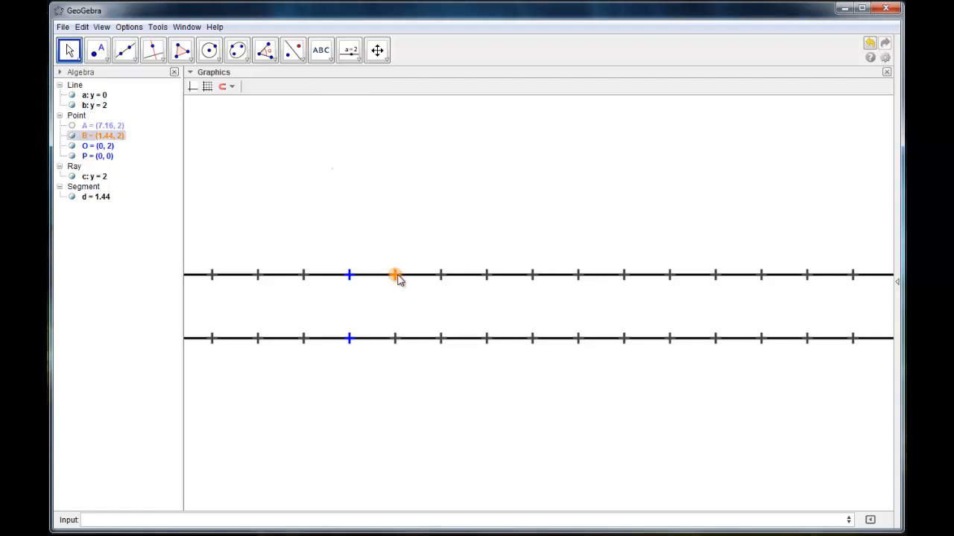
{"action": "mouse_move", "coordinate": [396, 276]}
{"action": "left_mouse_down"}
{"action": "mouse_move", "coordinate": [432, 278]}
{"action": "mouse_move", "coordinate": [383, 278]}
{"action": "mouse_move", "coordinate": [395, 276]}
{"action": "left_mouse_up"}
{"action": "left_click_drag", "start_coordinate": [372, 212], "coordinate": [506, 209]}
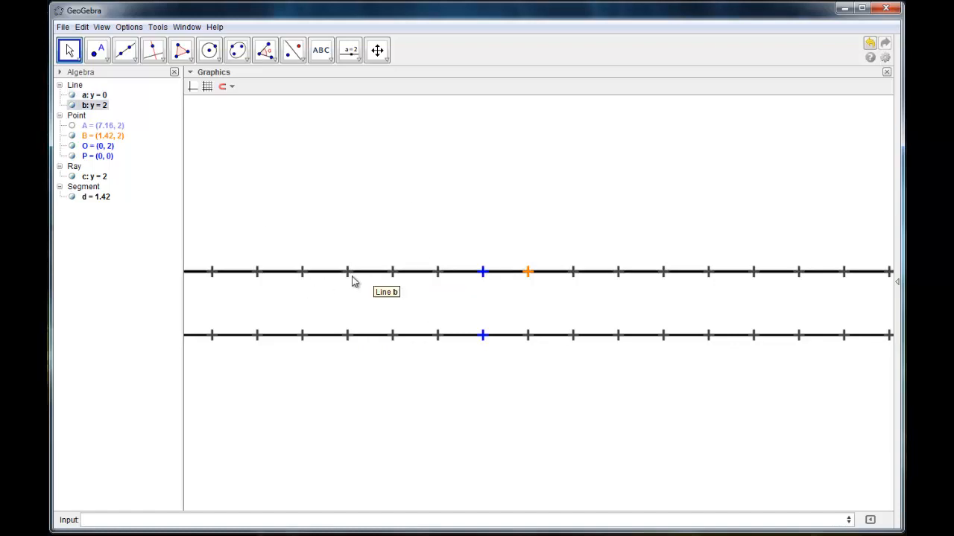
Place a new point C on line b at about (-2.06, 2) and style it as a large red dot.
{"action": "left_click", "coordinate": [98, 50]}
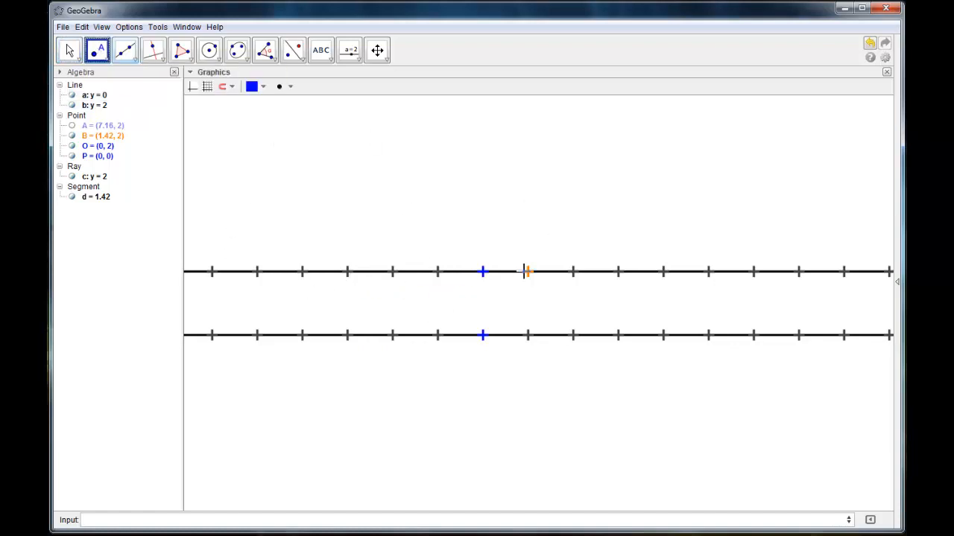
{"action": "left_click", "coordinate": [417, 272]}
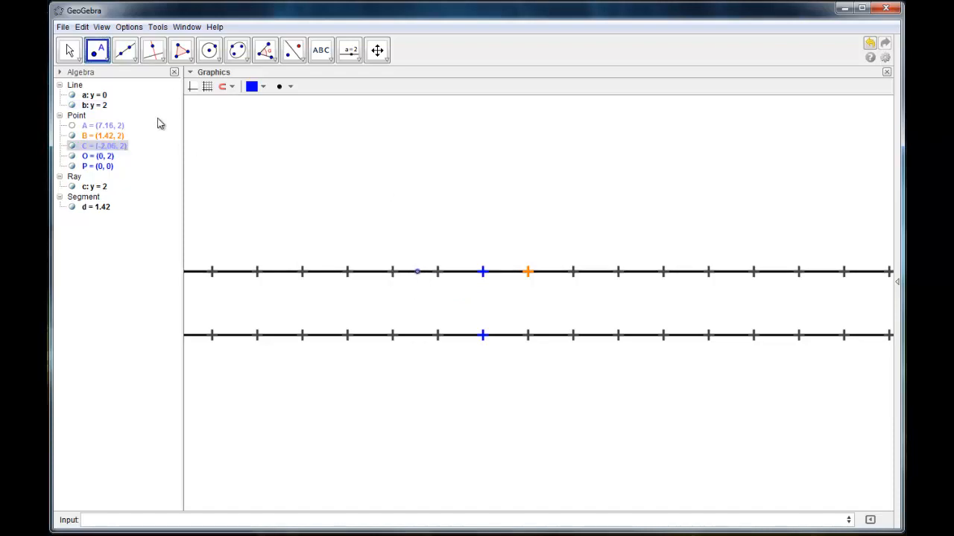
{"action": "left_click", "coordinate": [69, 50]}
{"action": "left_click", "coordinate": [417, 272]}
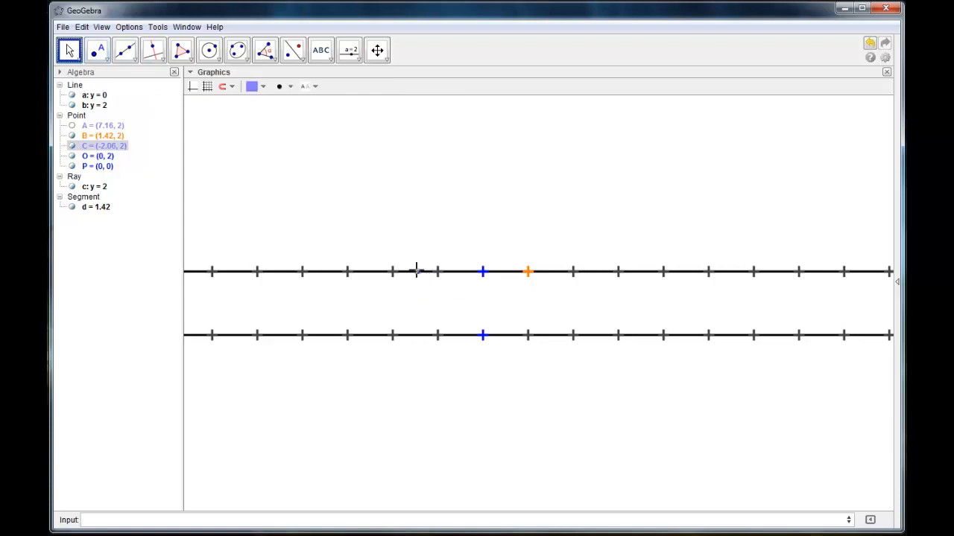
{"action": "left_click", "coordinate": [251, 86]}
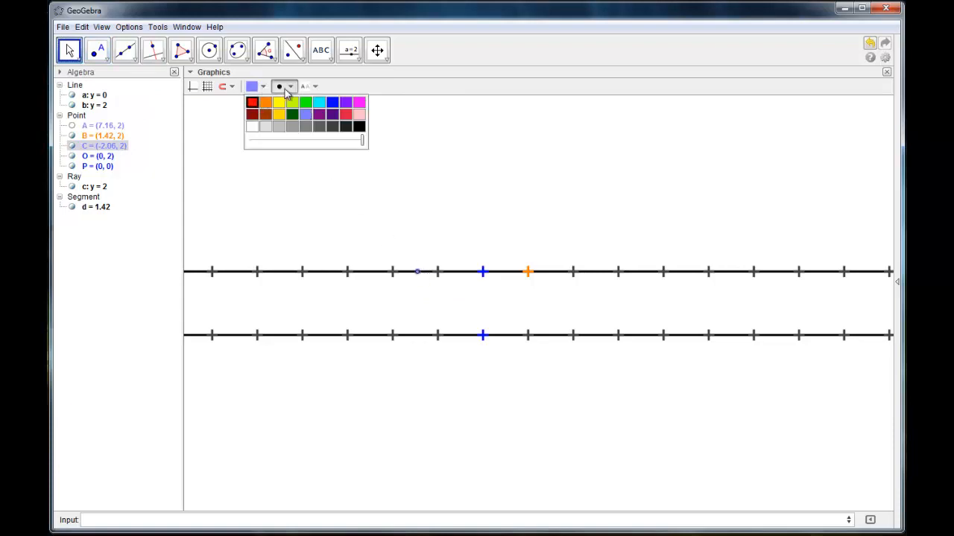
{"action": "left_click", "coordinate": [252, 104]}
{"action": "left_click", "coordinate": [285, 87]}
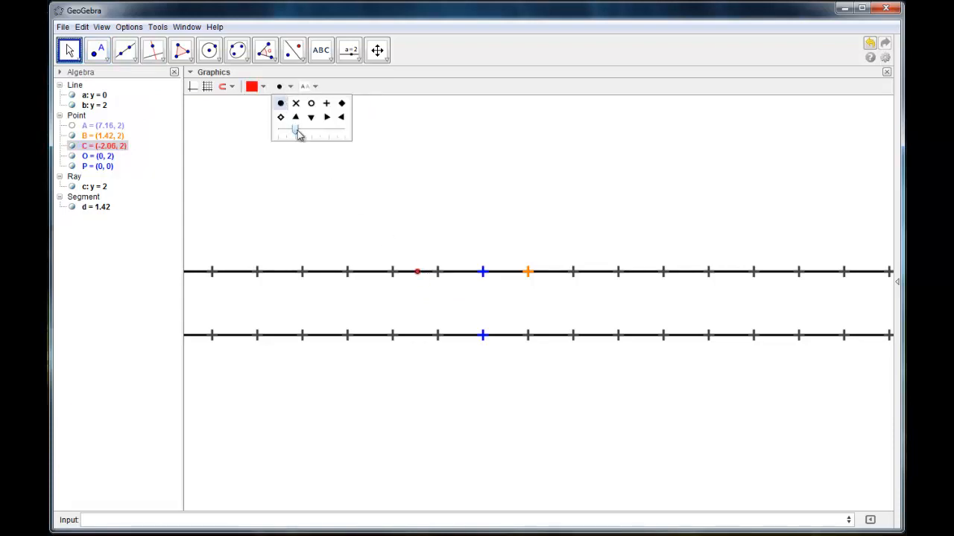
{"action": "left_click_drag", "start_coordinate": [296, 131], "coordinate": [325, 132]}
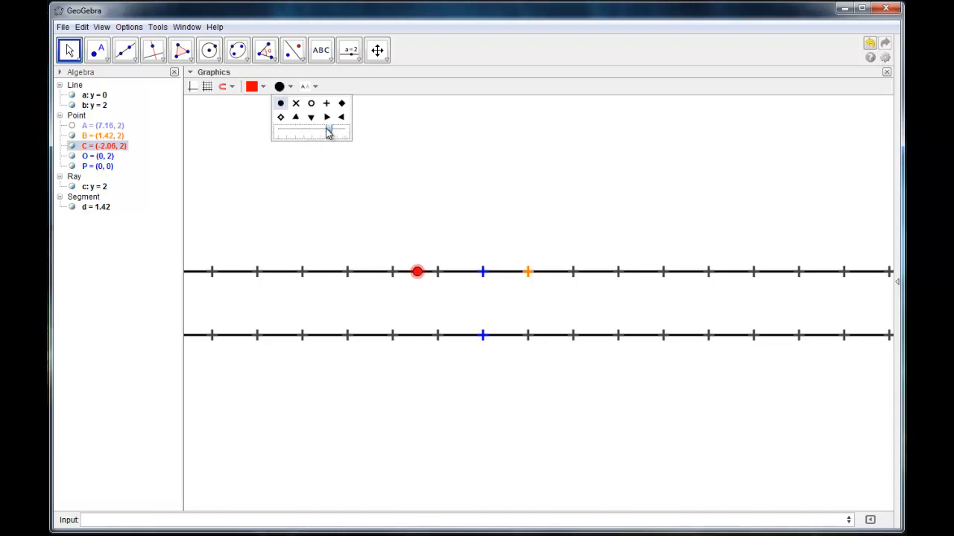
{"action": "left_click", "coordinate": [380, 139]}
Move point C along the upper line past the origin point O to about (0.2, 2).
{"action": "left_click", "coordinate": [415, 275]}
{"action": "left_click_drag", "start_coordinate": [415, 278], "coordinate": [485, 254]}
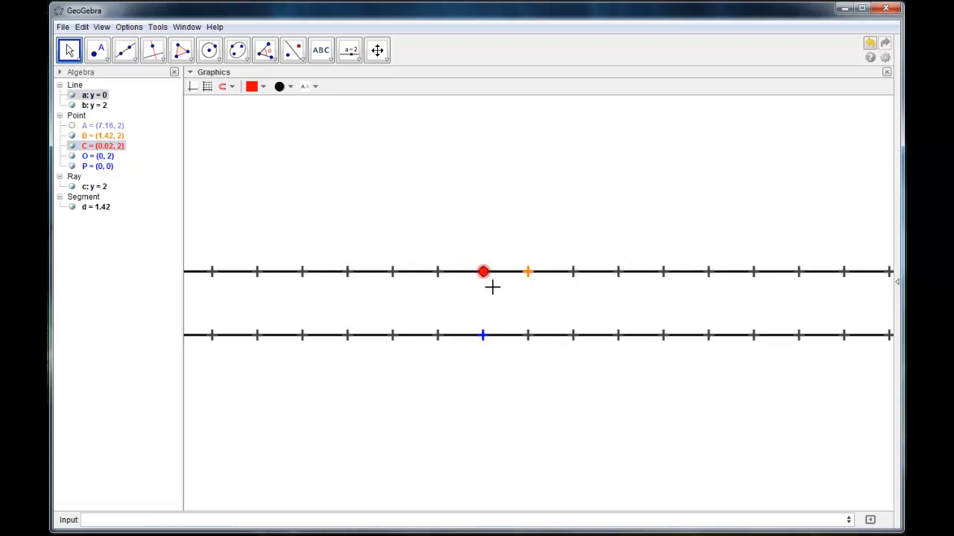
{"action": "mouse_move", "coordinate": [484, 274]}
{"action": "left_mouse_down"}
{"action": "mouse_move", "coordinate": [392, 272]}
{"action": "mouse_move", "coordinate": [489, 273]}
{"action": "left_mouse_up"}
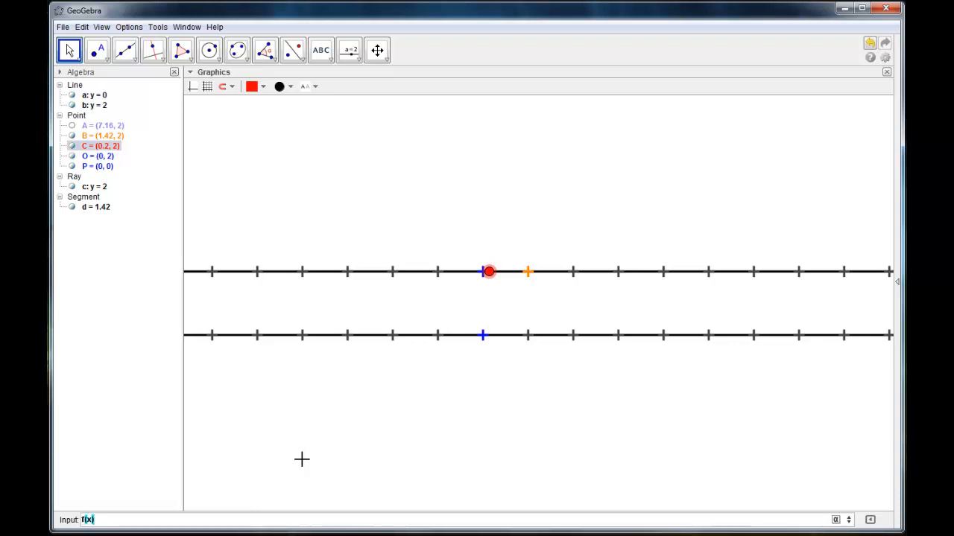
Define the function f(x) = x and hide its graph.
{"action": "type", "text": "x"}
{"action": "key", "text": "Return"}
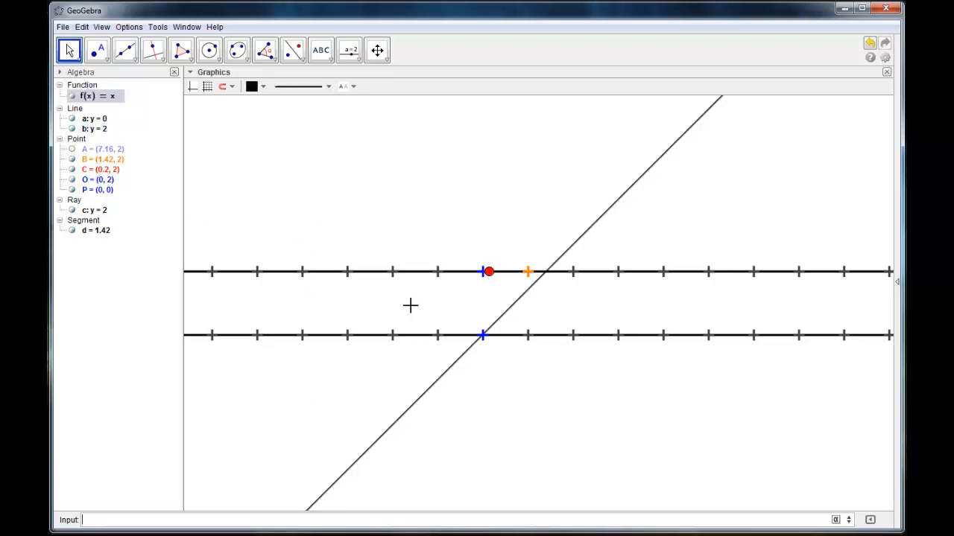
{"action": "left_click", "coordinate": [73, 96]}
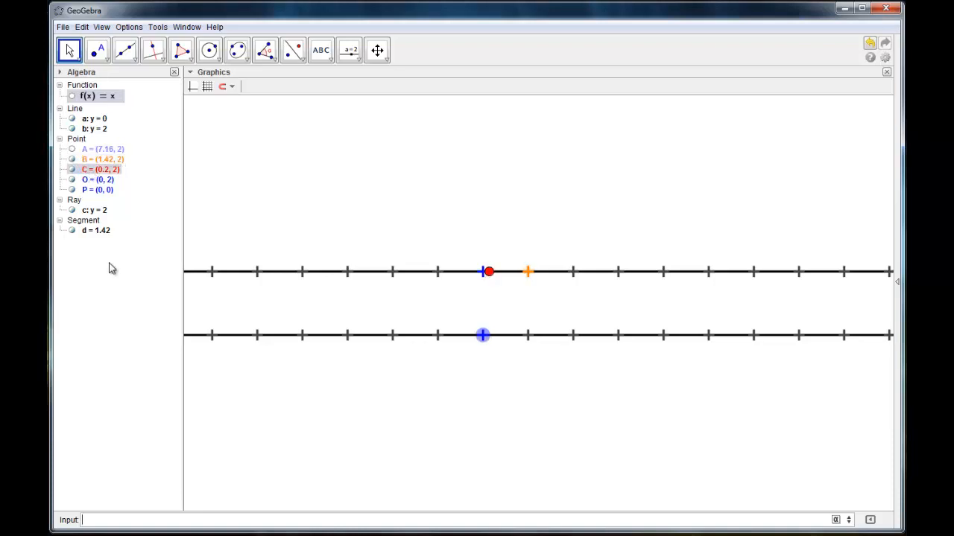
Define point D = (x(C),0) on the lower line and move point C to about (0.22, 2).
{"action": "type", "text": "D = (x(C),0"}
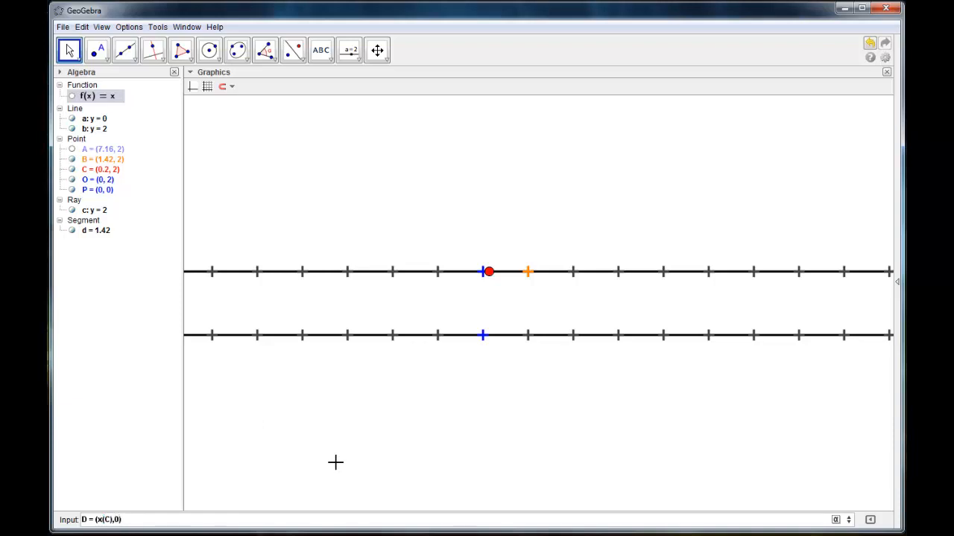
{"action": "key", "text": "Return"}
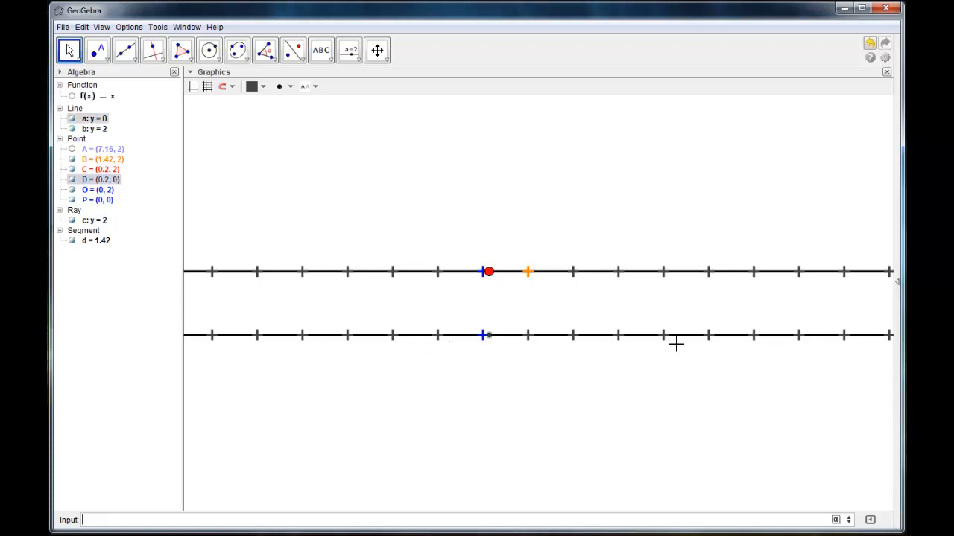
{"action": "left_click", "coordinate": [67, 50]}
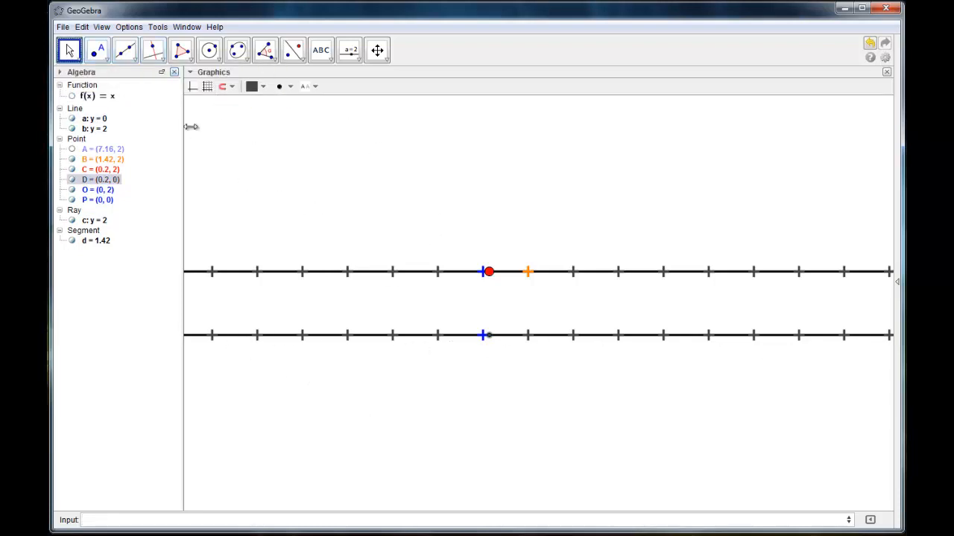
{"action": "mouse_move", "coordinate": [488, 271]}
{"action": "left_mouse_down"}
{"action": "mouse_move", "coordinate": [345, 270]}
{"action": "mouse_move", "coordinate": [811, 288]}
{"action": "mouse_move", "coordinate": [490, 272]}
{"action": "left_mouse_up"}
Style point D as a large bright green dot and move point C to about (0.2, 2).
{"action": "left_click", "coordinate": [492, 337]}
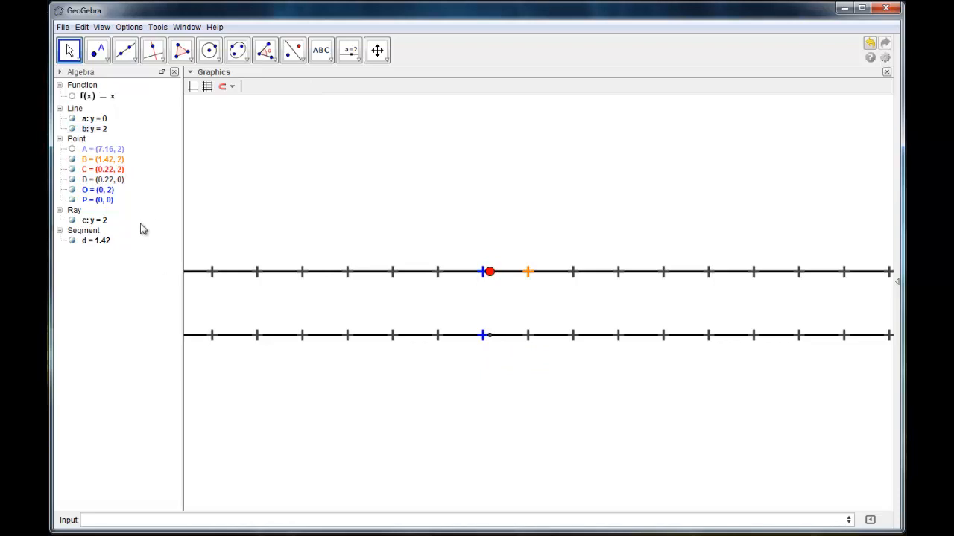
{"action": "left_click", "coordinate": [112, 181]}
{"action": "left_click", "coordinate": [253, 87]}
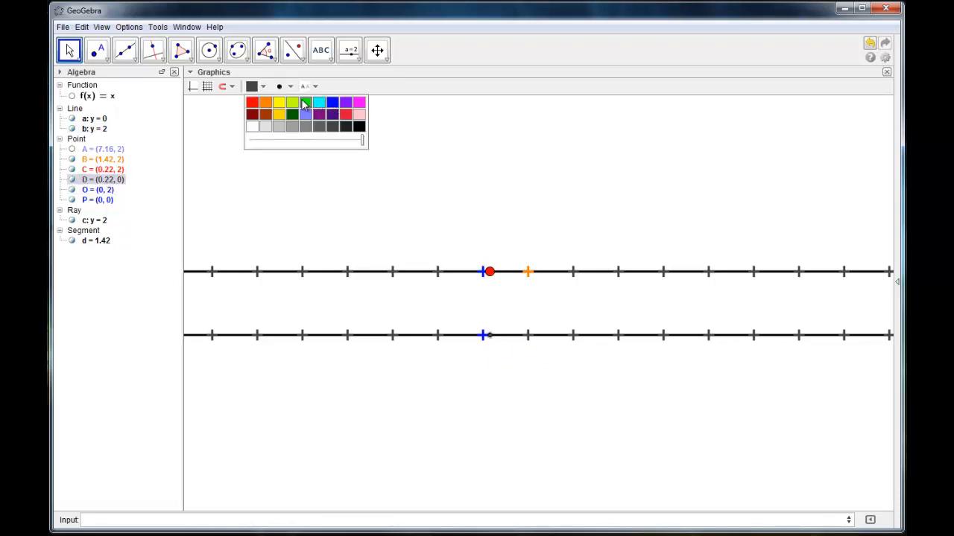
{"action": "left_click", "coordinate": [306, 103]}
{"action": "left_click", "coordinate": [280, 86]}
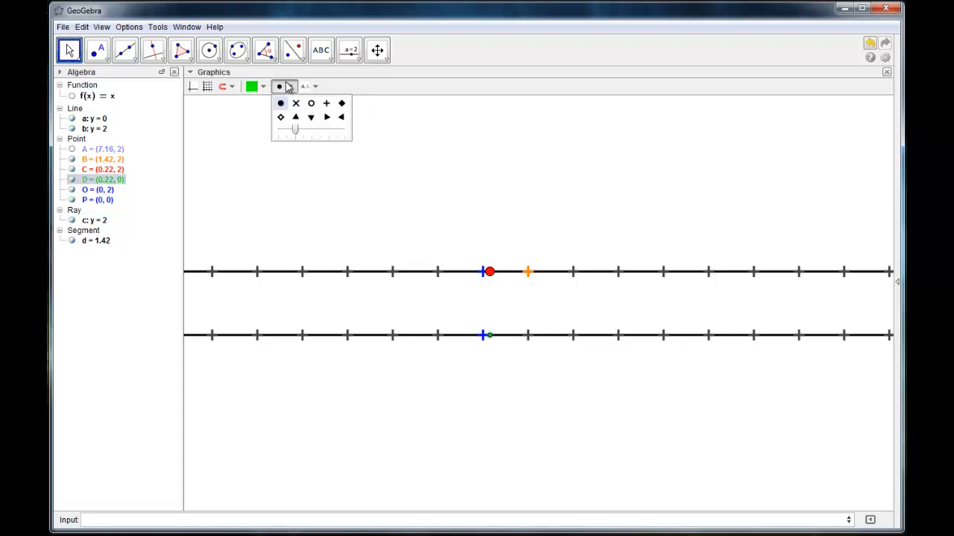
{"action": "left_click_drag", "start_coordinate": [296, 132], "coordinate": [337, 138]}
{"action": "left_click", "coordinate": [491, 177]}
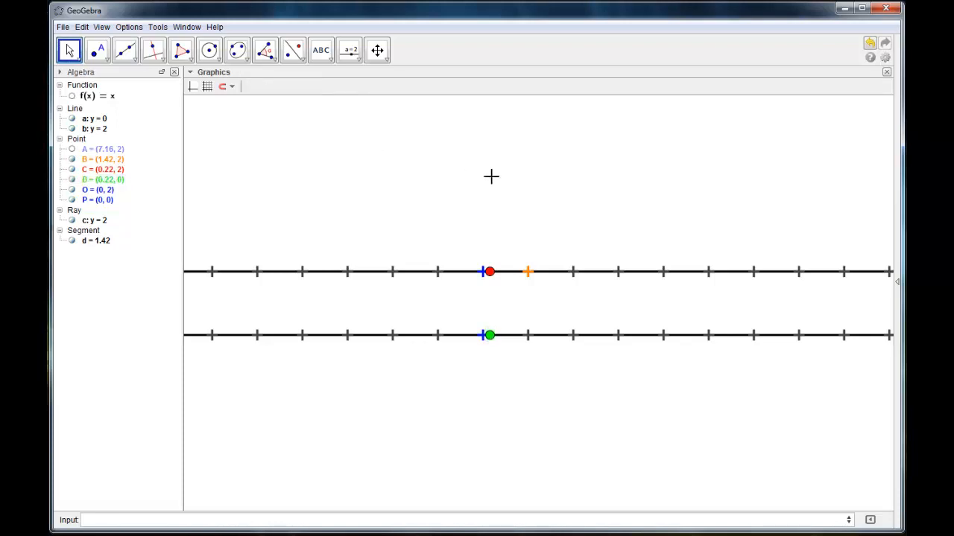
{"action": "mouse_move", "coordinate": [490, 275]}
{"action": "left_mouse_down"}
{"action": "mouse_move", "coordinate": [666, 279]}
{"action": "mouse_move", "coordinate": [417, 278]}
{"action": "mouse_move", "coordinate": [490, 281]}
{"action": "left_mouse_up"}
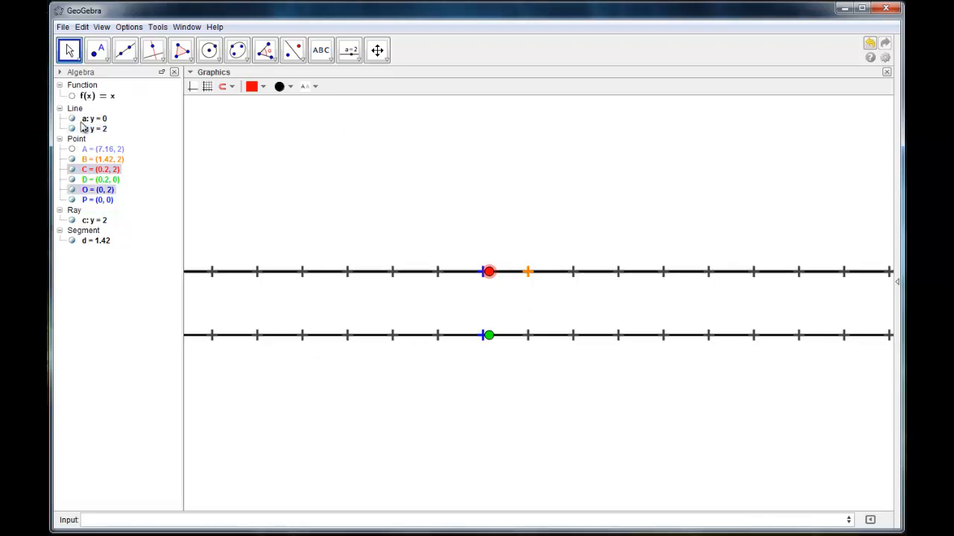
Insert an input box captioned "f(x)=" above the number lines and link it to the function f(x) = x.
{"action": "left_click", "coordinate": [356, 60]}
{"action": "mouse_move", "coordinate": [373, 56]}
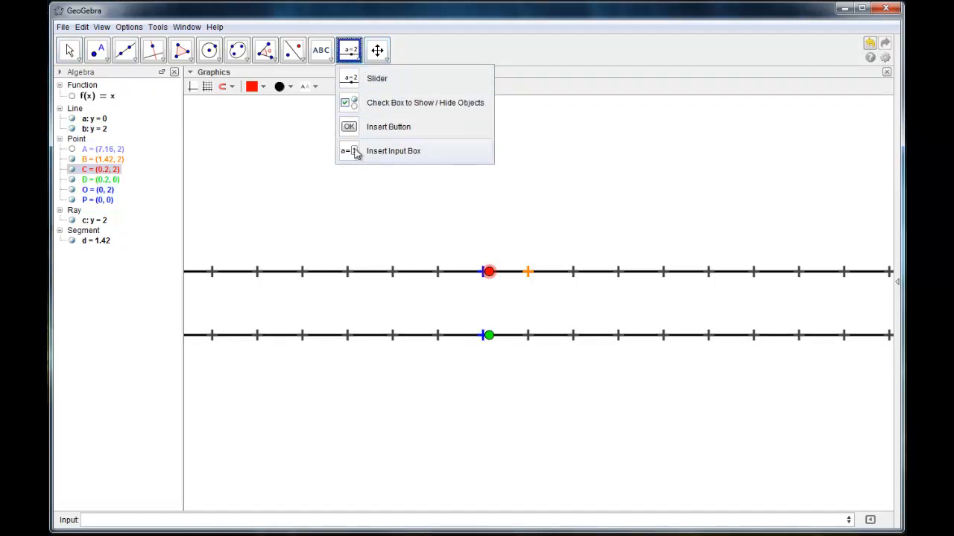
{"action": "left_click", "coordinate": [352, 152]}
{"action": "left_click", "coordinate": [205, 117]}
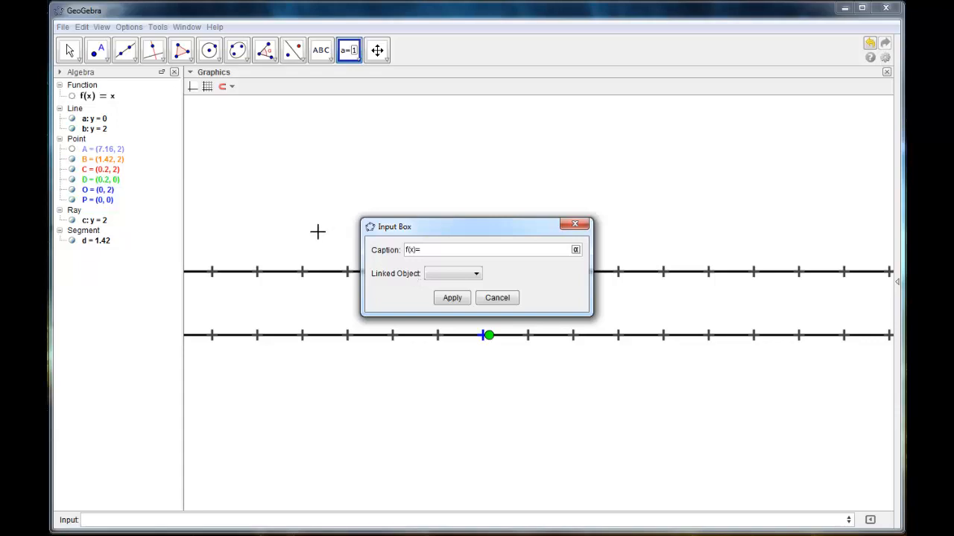
{"action": "left_click", "coordinate": [476, 275]}
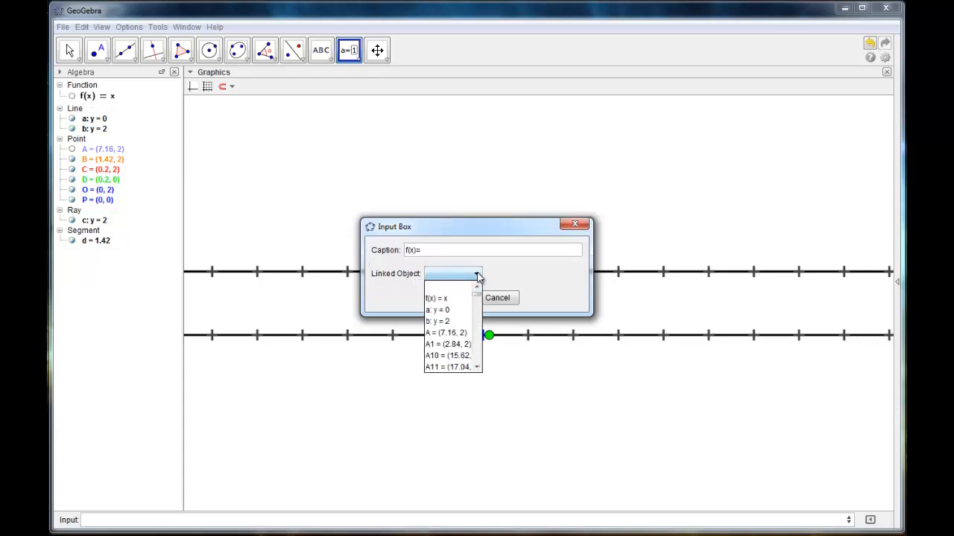
{"action": "left_click", "coordinate": [444, 300]}
{"action": "left_click", "coordinate": [449, 297]}
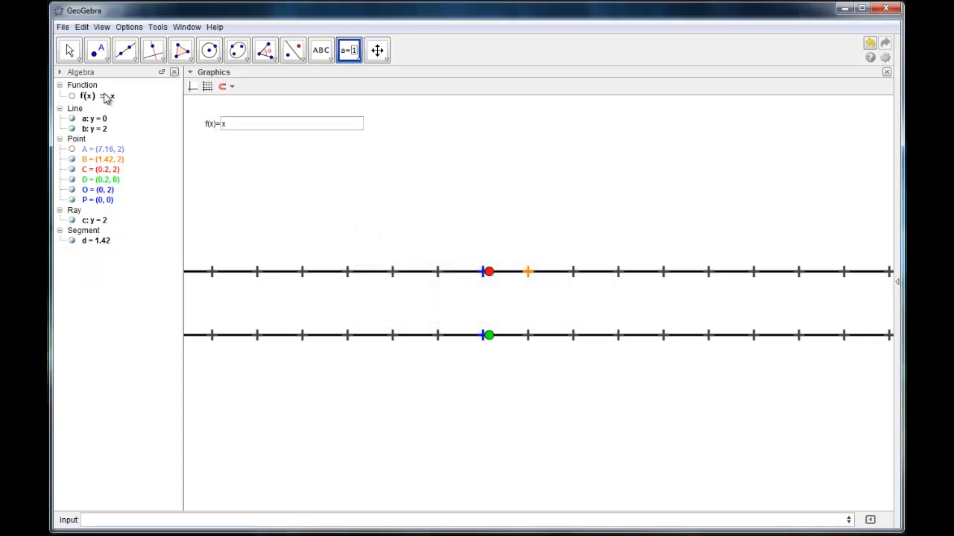
Enter 2x + 2 in the f(x) input box and move point C to about (-2.92, 2).
{"action": "left_click", "coordinate": [231, 128]}
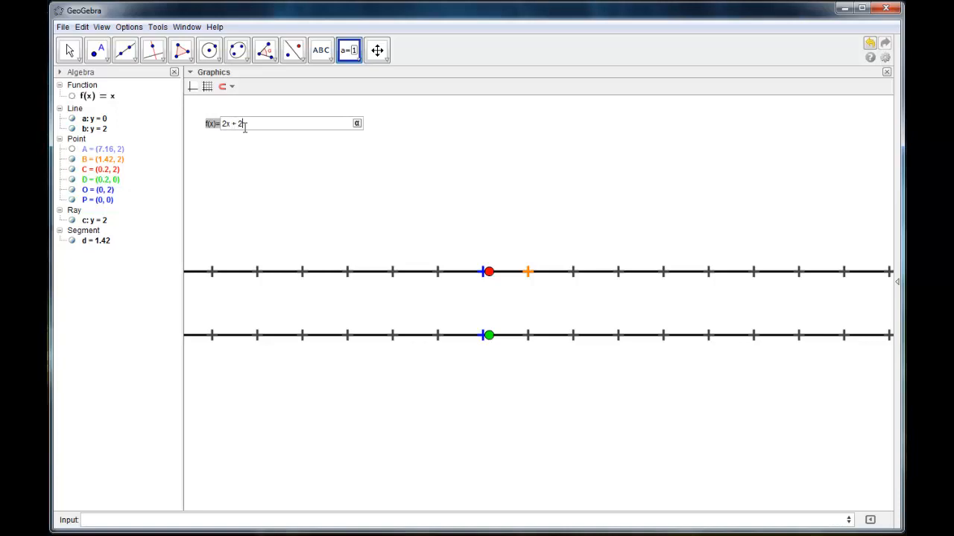
{"action": "key", "text": "Return"}
{"action": "left_click", "coordinate": [71, 51]}
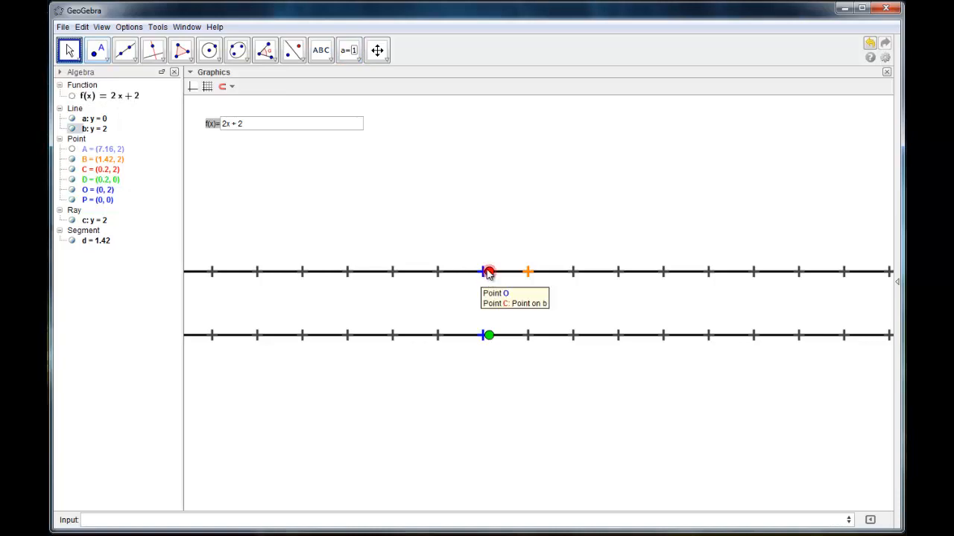
{"action": "left_click_drag", "start_coordinate": [488, 272], "coordinate": [390, 274]}
Change the function in the f(x) input box to x² and move point C to about (0.32, 2).
{"action": "left_click", "coordinate": [256, 123]}
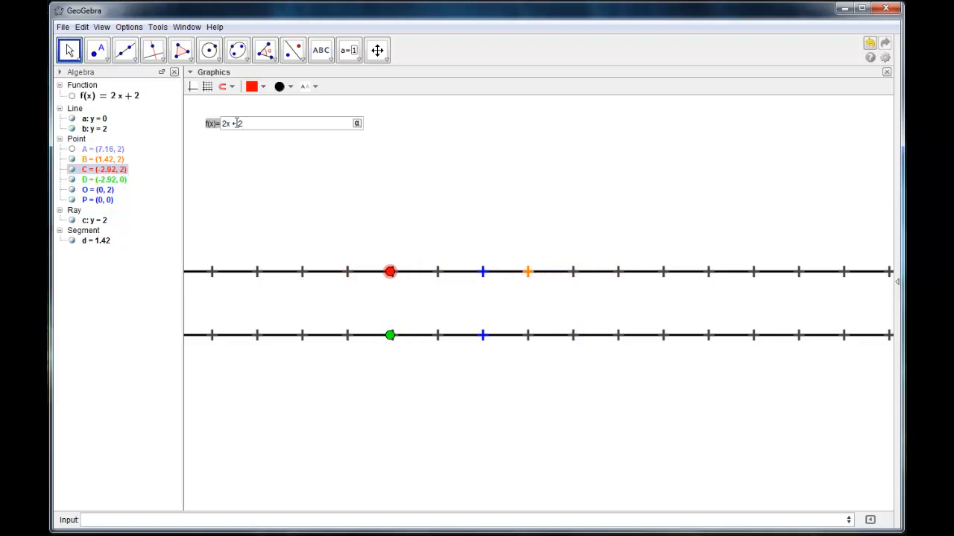
{"action": "left_click_drag", "start_coordinate": [243, 124], "coordinate": [207, 123]}
{"action": "type", "text": "x²"}
{"action": "key", "text": "Return"}
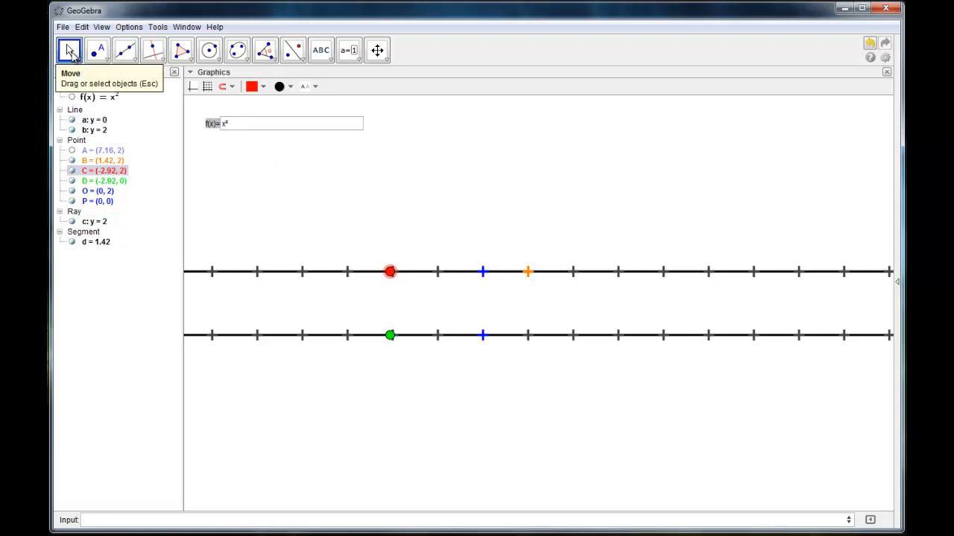
{"action": "left_click_drag", "start_coordinate": [387, 277], "coordinate": [496, 279]}
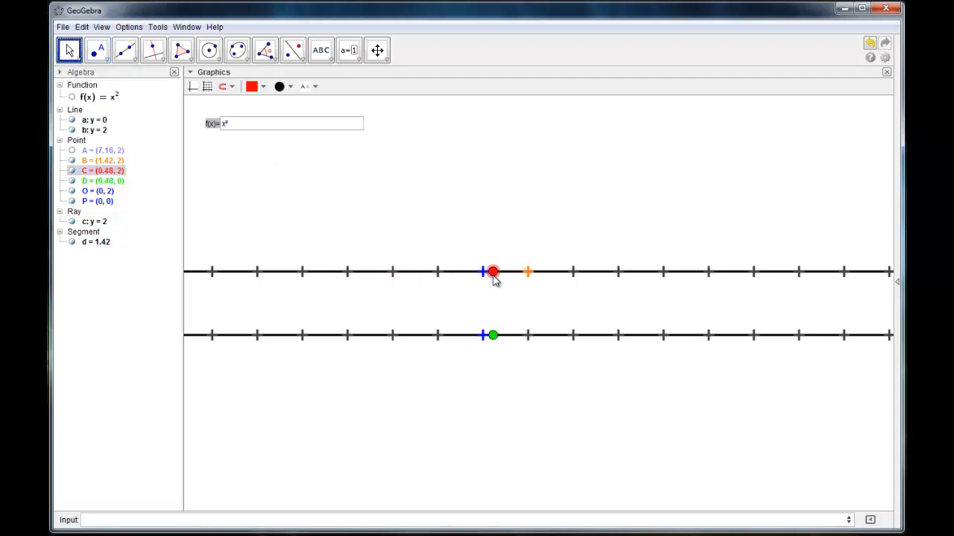
Redefine point D as (f(x(C)), 0) in its object properties.
{"action": "left_click", "coordinate": [496, 342]}
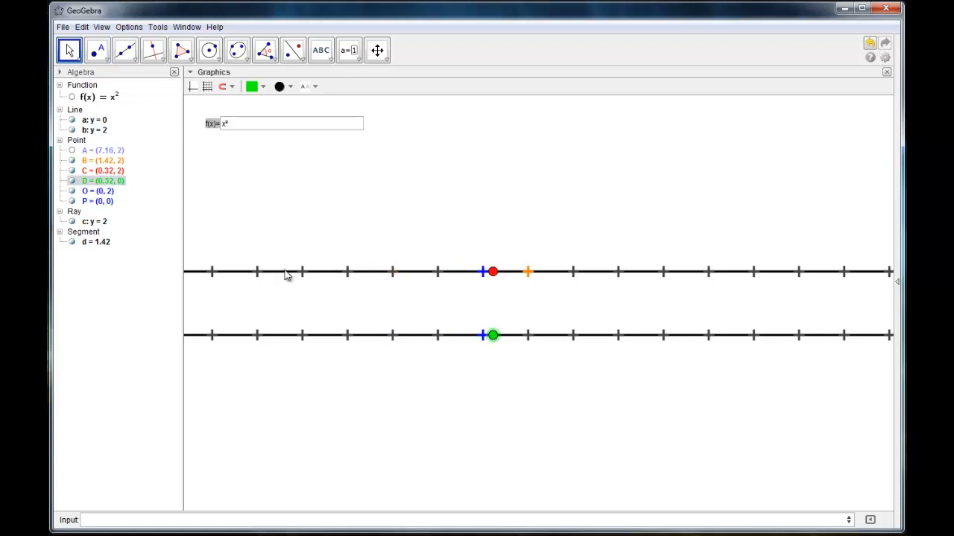
{"action": "right_click", "coordinate": [100, 183]}
{"action": "left_click", "coordinate": [158, 314]}
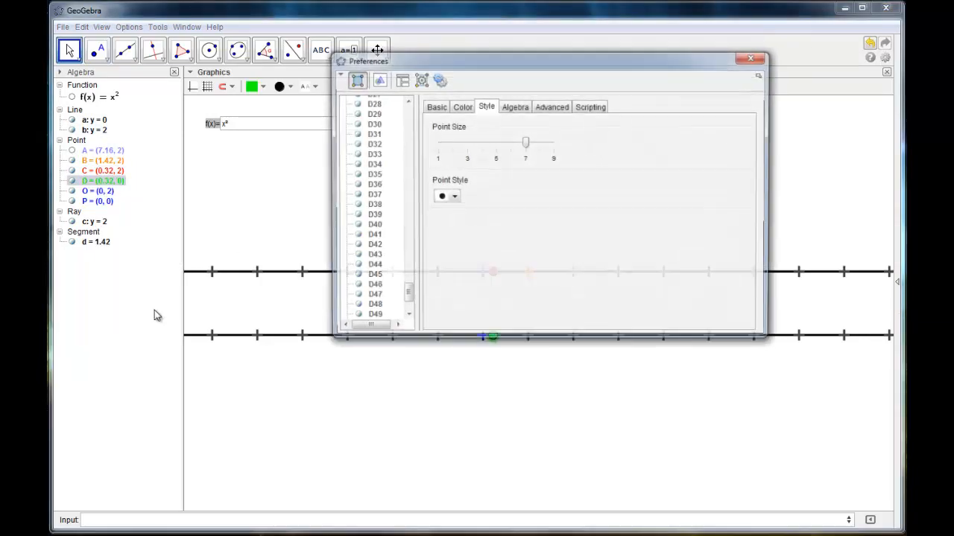
{"action": "left_click", "coordinate": [446, 108]}
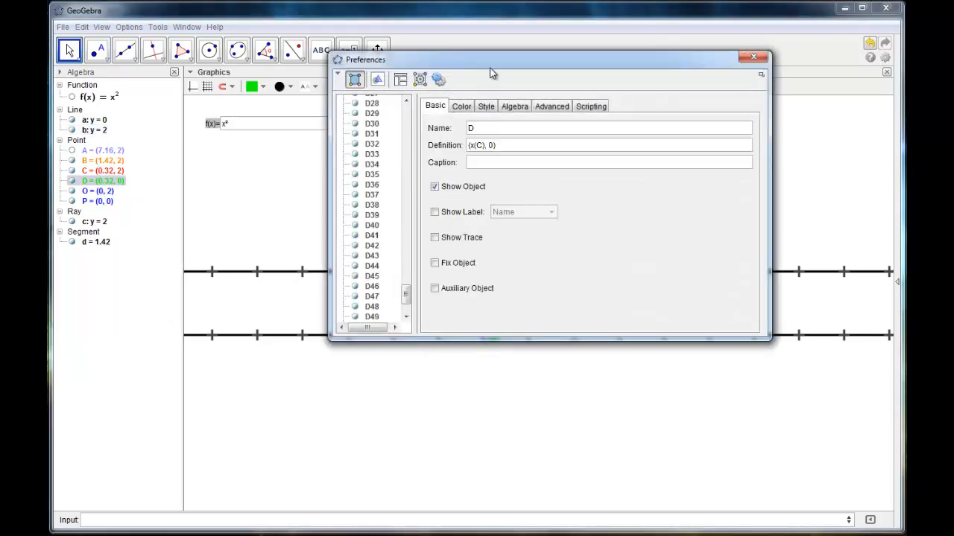
{"action": "left_click_drag", "start_coordinate": [491, 61], "coordinate": [482, 161]}
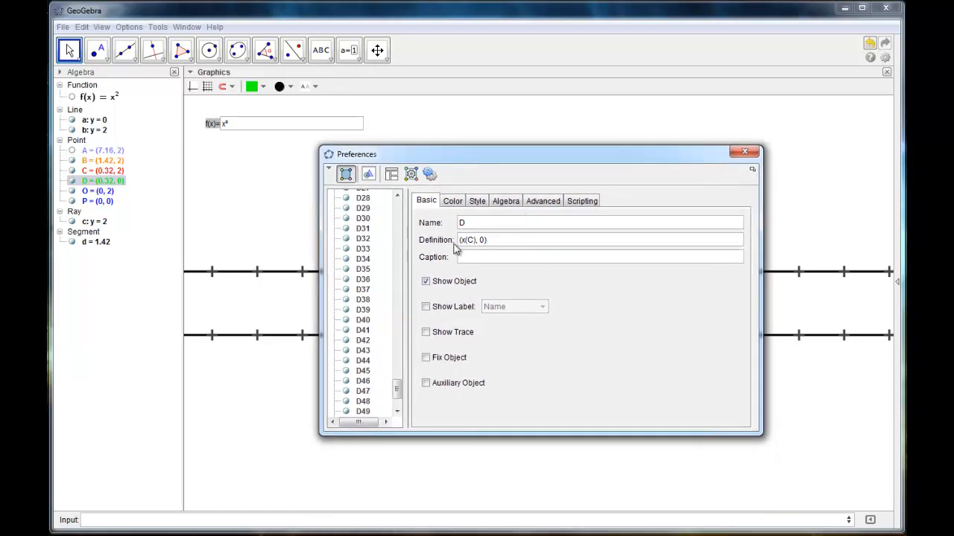
{"action": "left_click", "coordinate": [462, 242]}
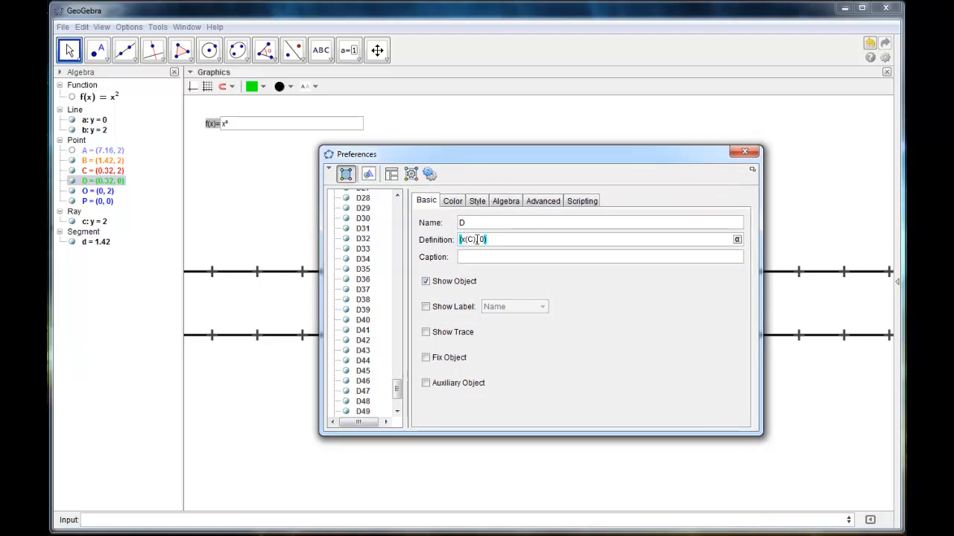
{"action": "left_click", "coordinate": [461, 239]}
{"action": "type", "text": "f(x(C"}
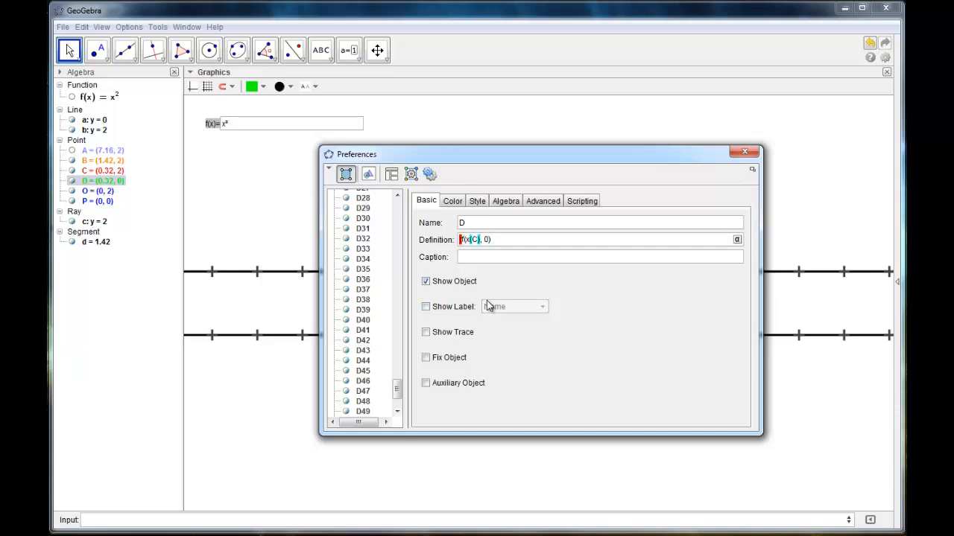
{"action": "type", "text": ")"}
{"action": "left_click", "coordinate": [506, 242]}
{"action": "left_click", "coordinate": [745, 152]}
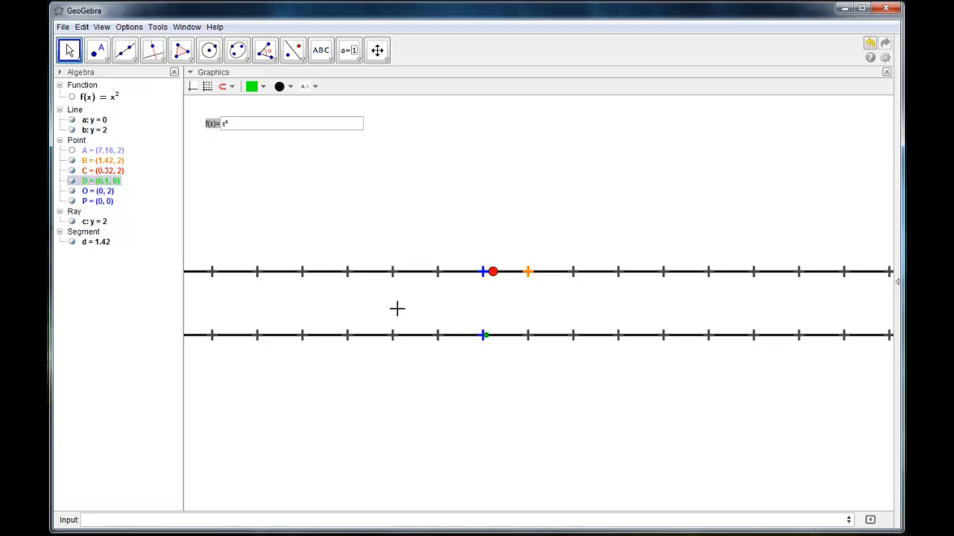
Test the output point by moving point C to about (1.2, 2), past O to about (-0.08, 2), and back to about (0.26, 2).
{"action": "left_click_drag", "start_coordinate": [489, 272], "coordinate": [521, 282]}
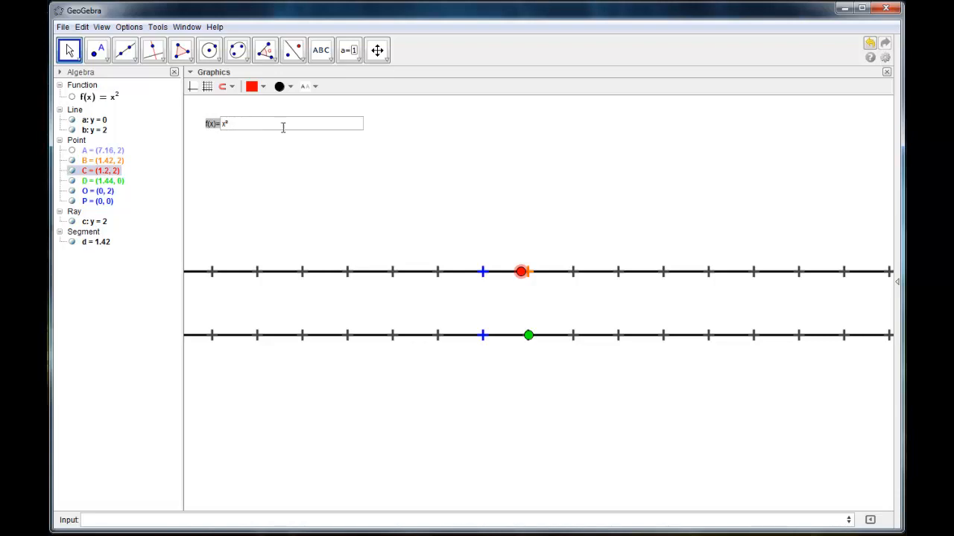
{"action": "left_click_drag", "start_coordinate": [523, 274], "coordinate": [481, 275]}
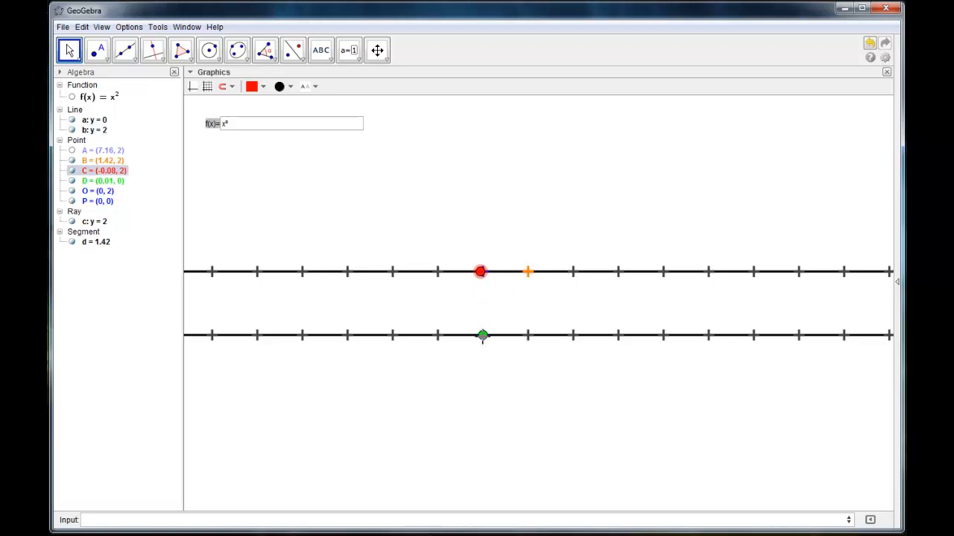
{"action": "left_click_drag", "start_coordinate": [530, 276], "coordinate": [488, 273]}
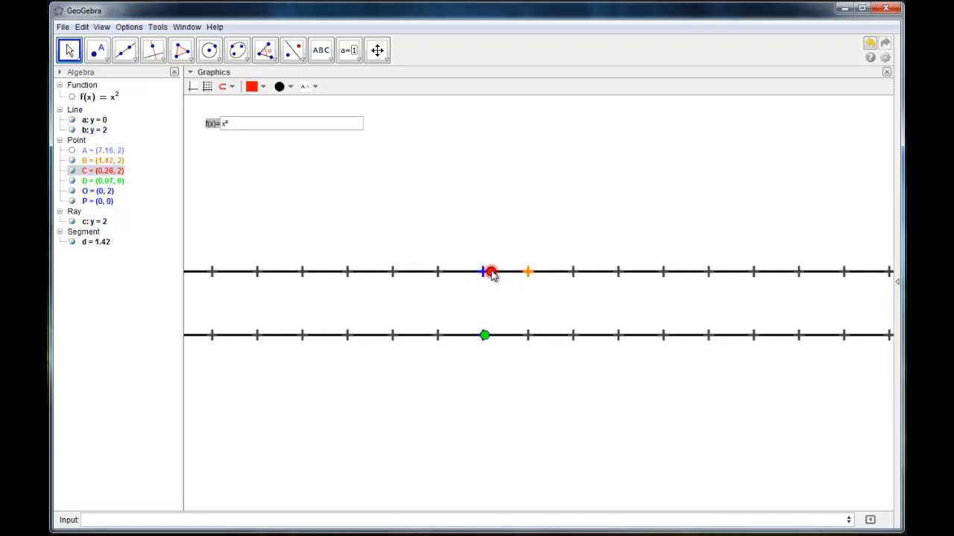
Show the coordinate axes and move point C to (1, 2).
{"action": "right_click", "coordinate": [456, 204]}
{"action": "left_click", "coordinate": [443, 185]}
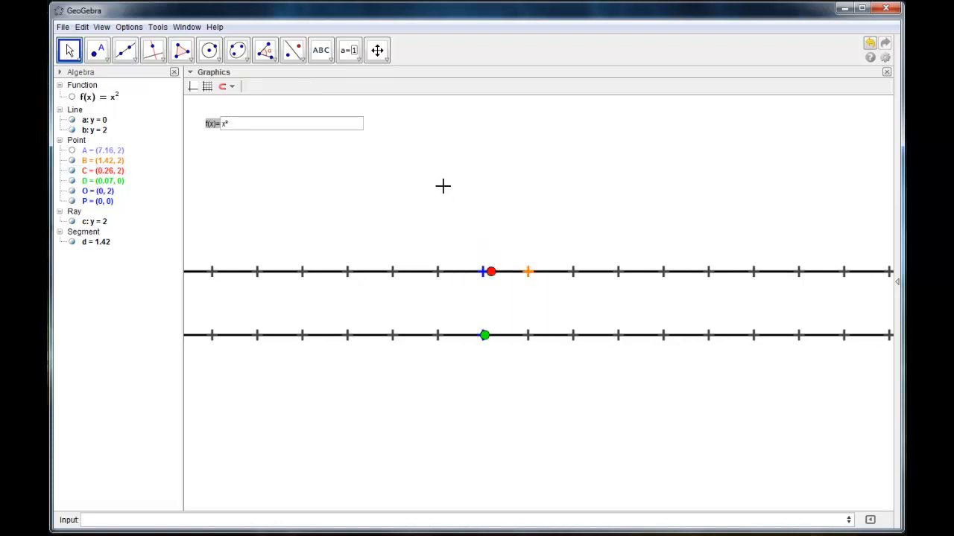
{"action": "right_click", "coordinate": [443, 186]}
{"action": "left_click", "coordinate": [473, 217]}
{"action": "left_click_drag", "start_coordinate": [493, 273], "coordinate": [512, 281]}
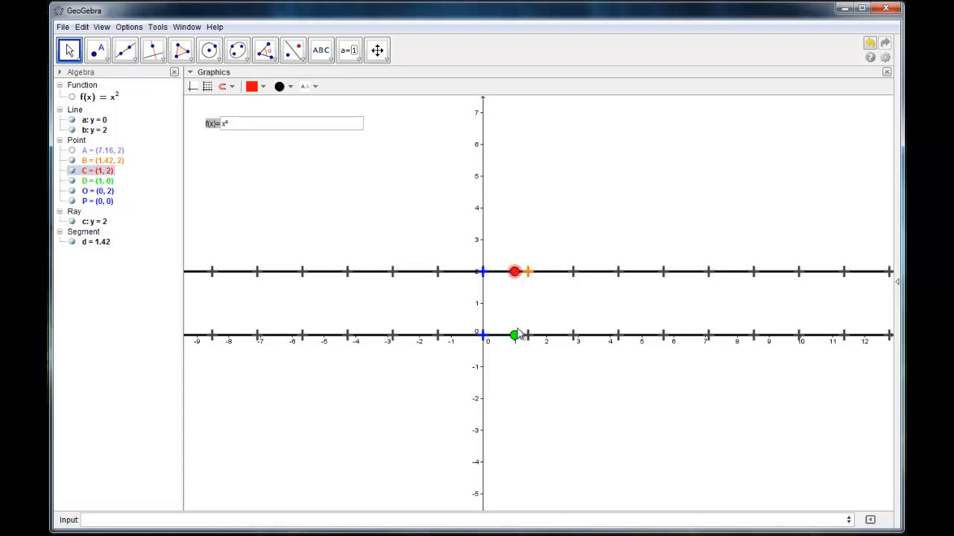
Widen the scale by moving point B to about (2.68, 2) and hide the coordinate axes.
{"action": "left_click_drag", "start_coordinate": [527, 274], "coordinate": [568, 277]}
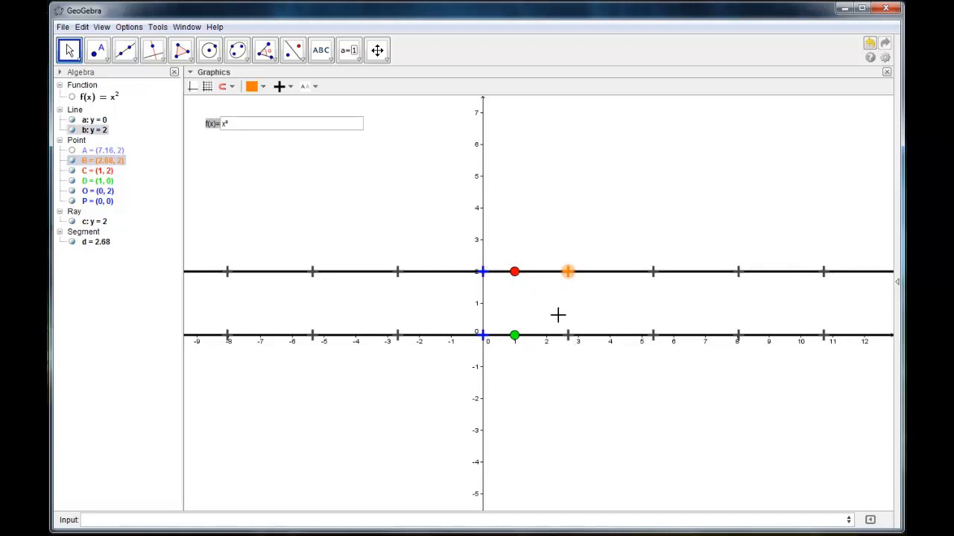
{"action": "left_click", "coordinate": [548, 211]}
{"action": "right_click", "coordinate": [540, 201]}
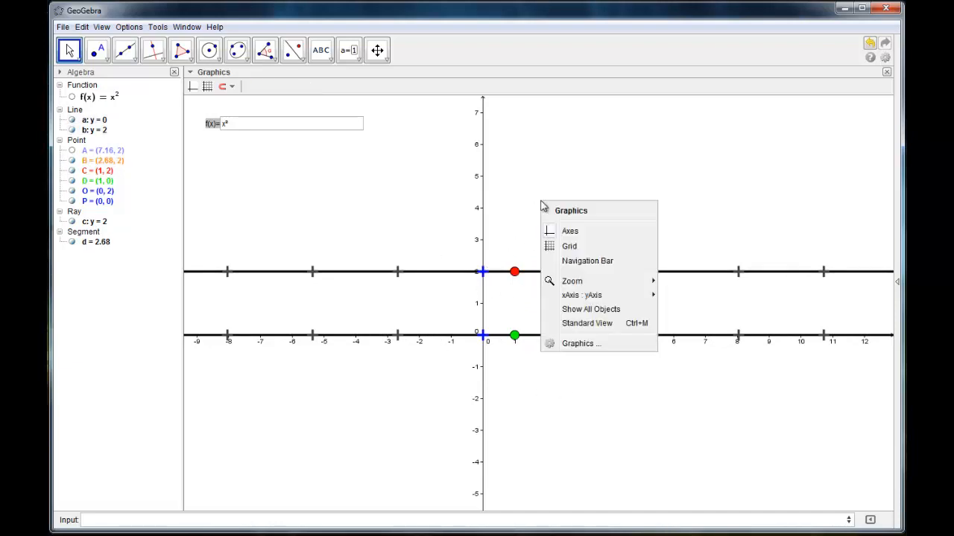
{"action": "left_click", "coordinate": [562, 224]}
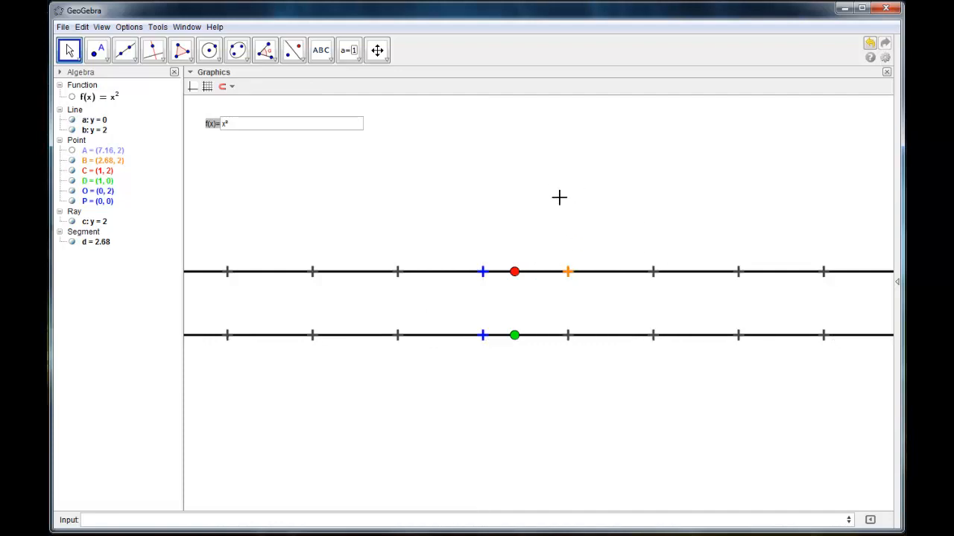
Try to redefine point D as (f(x(C)/d), 0) and move point C to about (1.04, 2).
{"action": "left_click", "coordinate": [104, 181]}
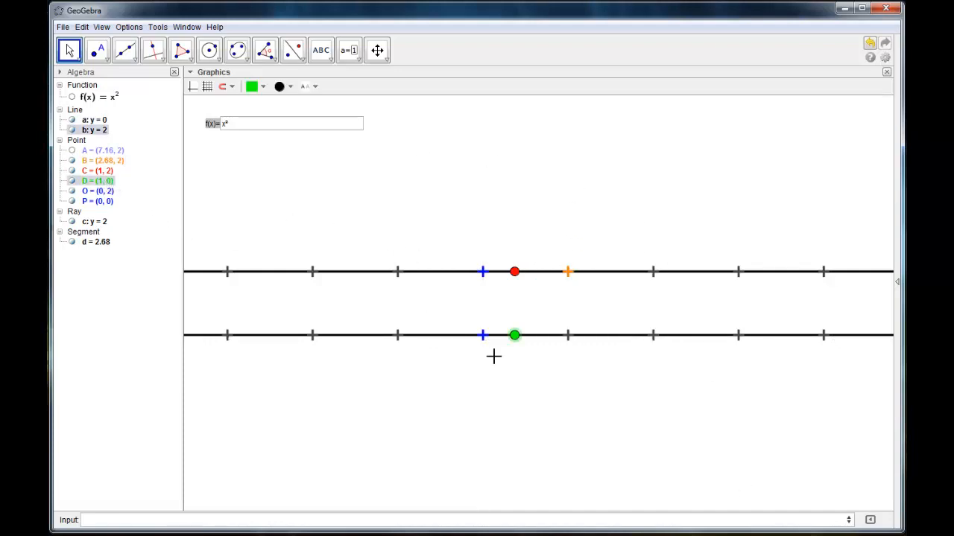
{"action": "right_click", "coordinate": [515, 338]}
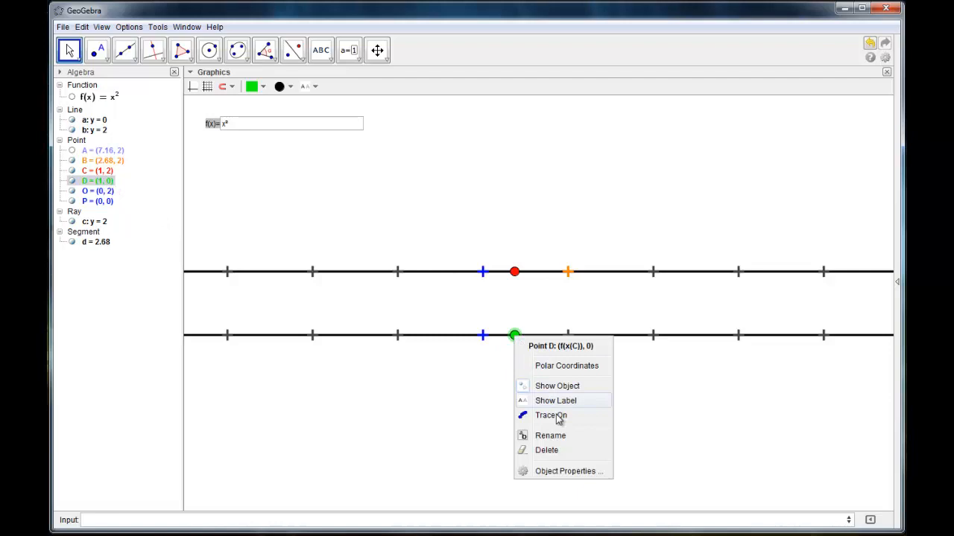
{"action": "left_click", "coordinate": [551, 472]}
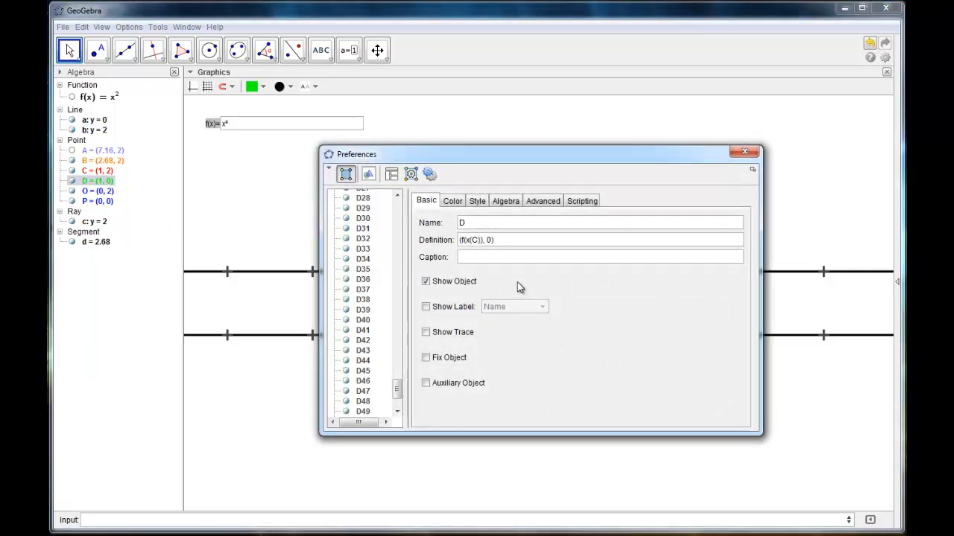
{"action": "left_click", "coordinate": [481, 241]}
{"action": "left_click_drag", "start_coordinate": [516, 160], "coordinate": [517, 350]}
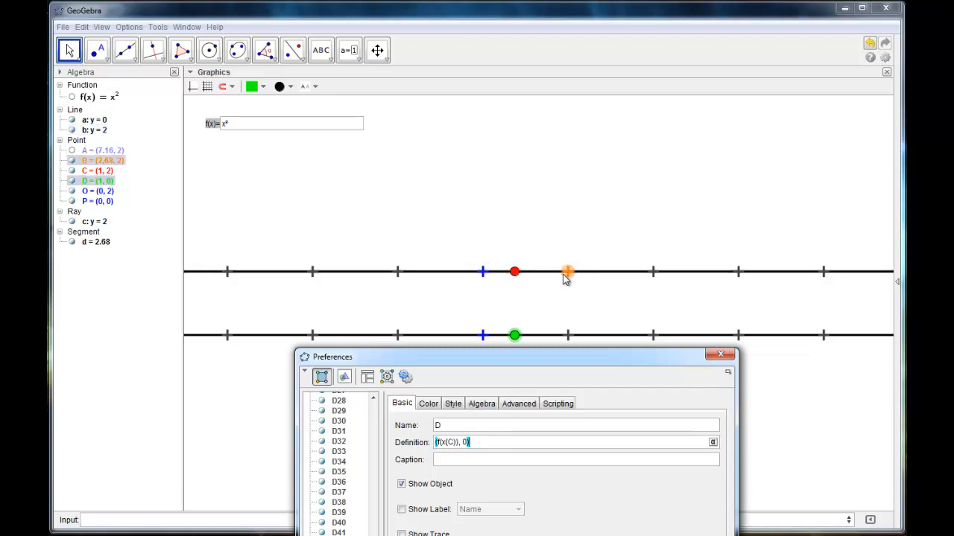
{"action": "left_click", "coordinate": [459, 442]}
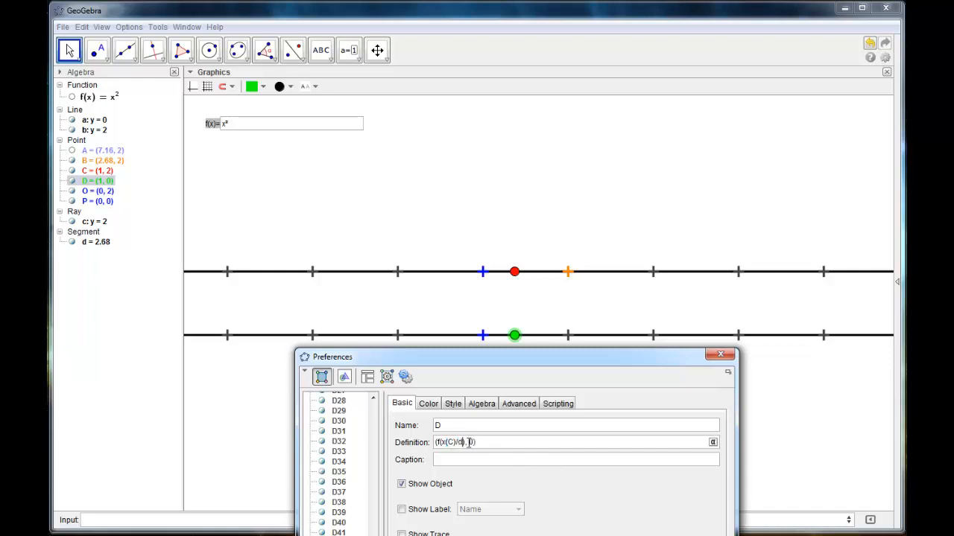
{"action": "key", "text": "Return"}
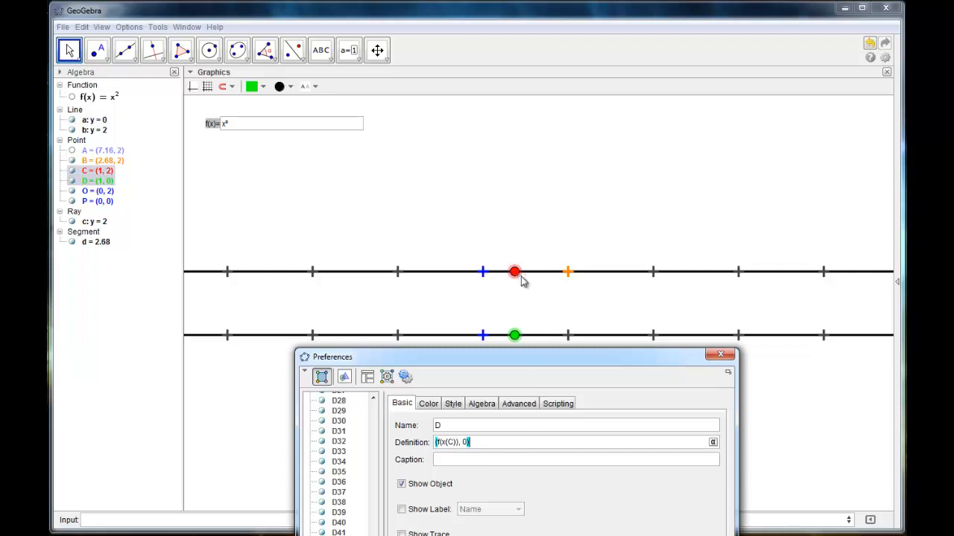
{"action": "left_click_drag", "start_coordinate": [513, 272], "coordinate": [516, 273]}
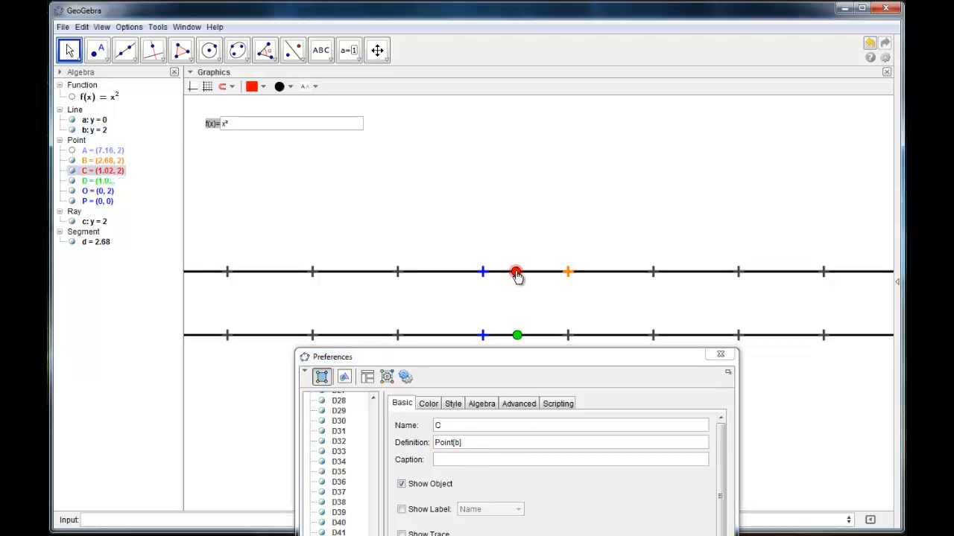
Redefine point D as (f(x(C)/d)*d, 0) so that it follows the adjustable scale, and close its properties.
{"action": "left_click", "coordinate": [517, 335]}
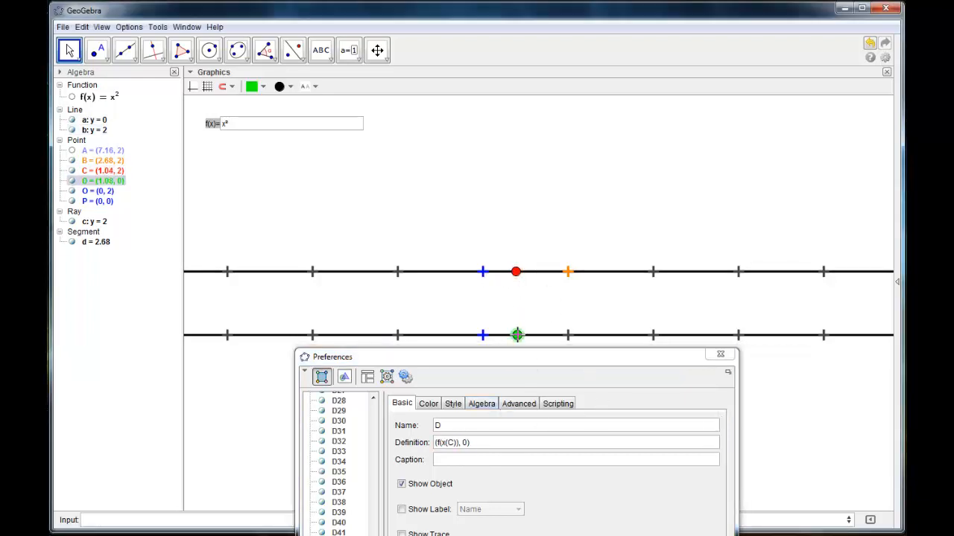
{"action": "left_click", "coordinate": [454, 442]}
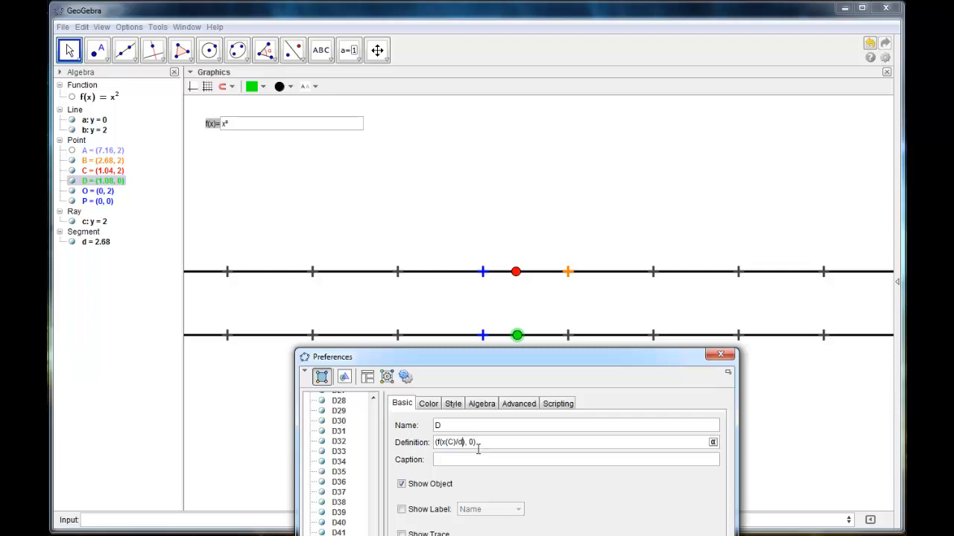
{"action": "key", "text": "Return"}
{"action": "type", "text": "*"}
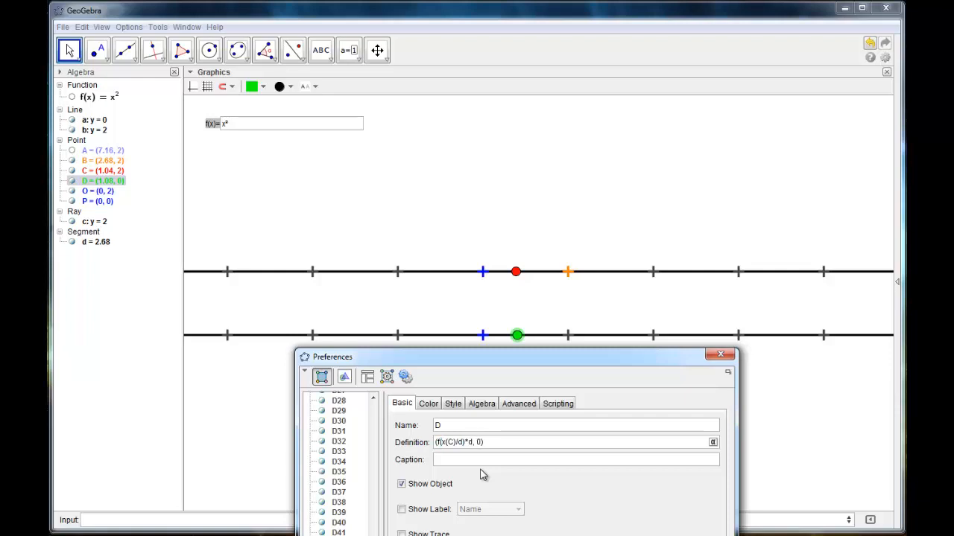
{"action": "key", "text": "Return"}
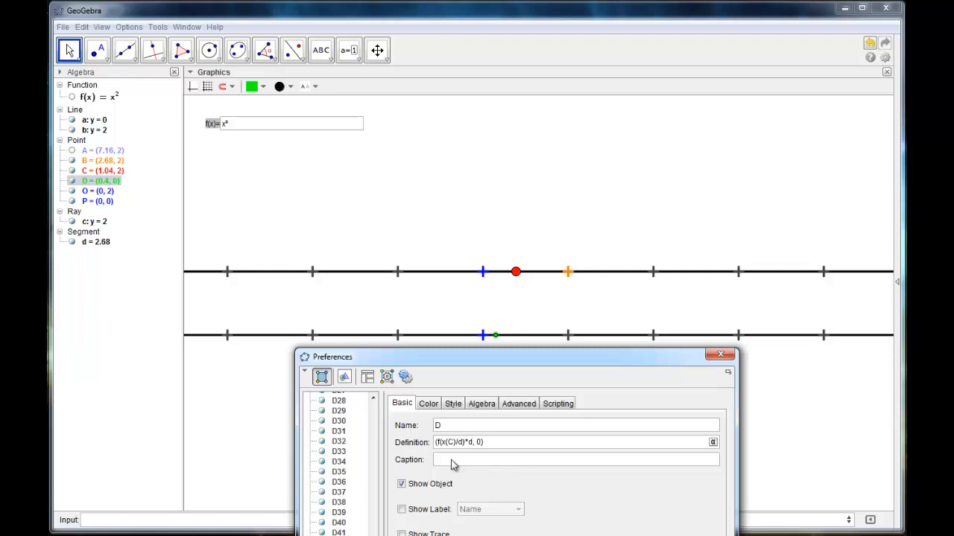
{"action": "left_click_drag", "start_coordinate": [528, 358], "coordinate": [483, 352]}
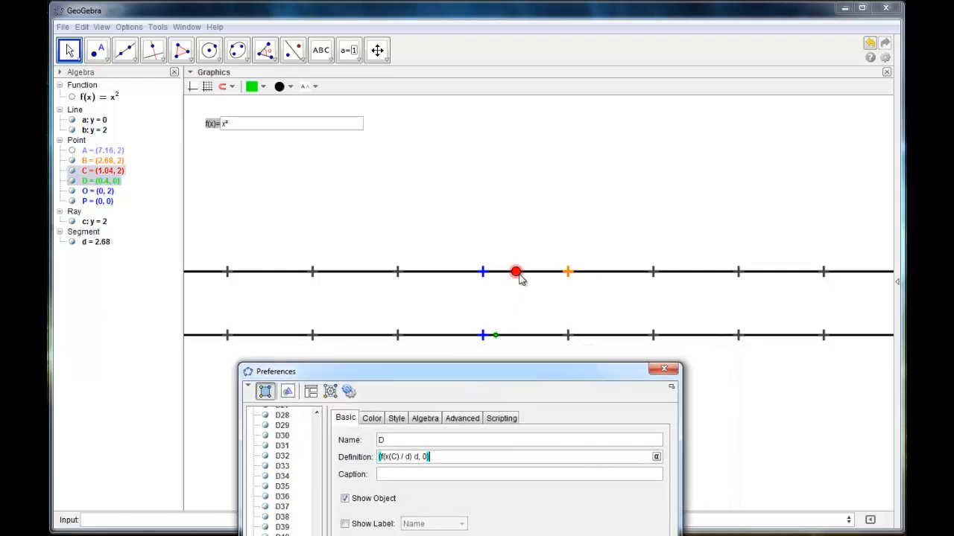
{"action": "left_click", "coordinate": [657, 367]}
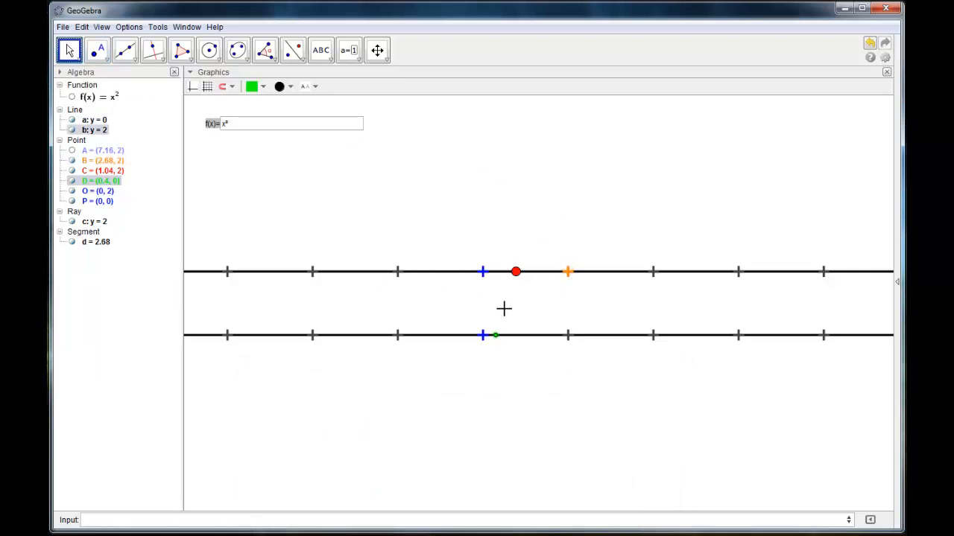
Move point C onto point O at (0, 2), and from there to the second tick at about (5.34, 2).
{"action": "left_click_drag", "start_coordinate": [514, 273], "coordinate": [483, 272]}
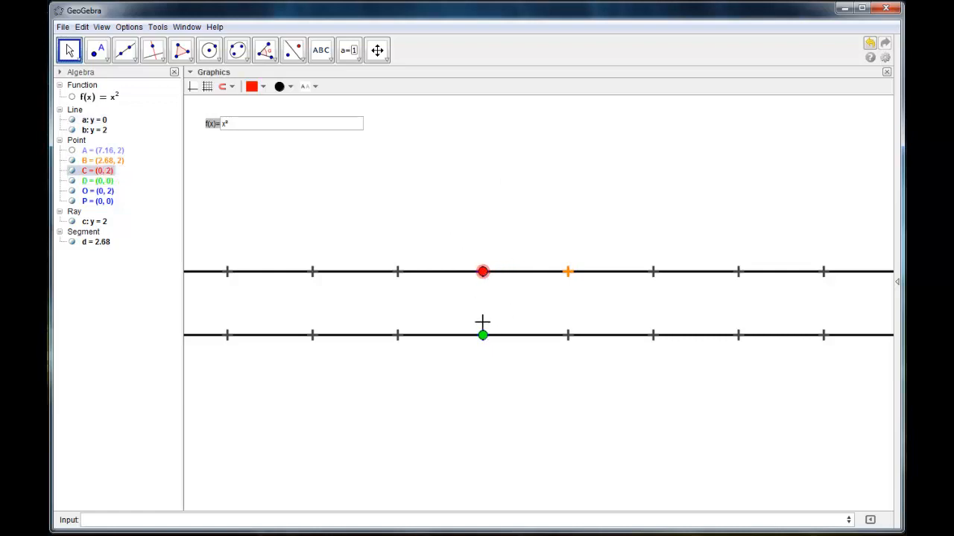
{"action": "left_click_drag", "start_coordinate": [485, 275], "coordinate": [653, 275]}
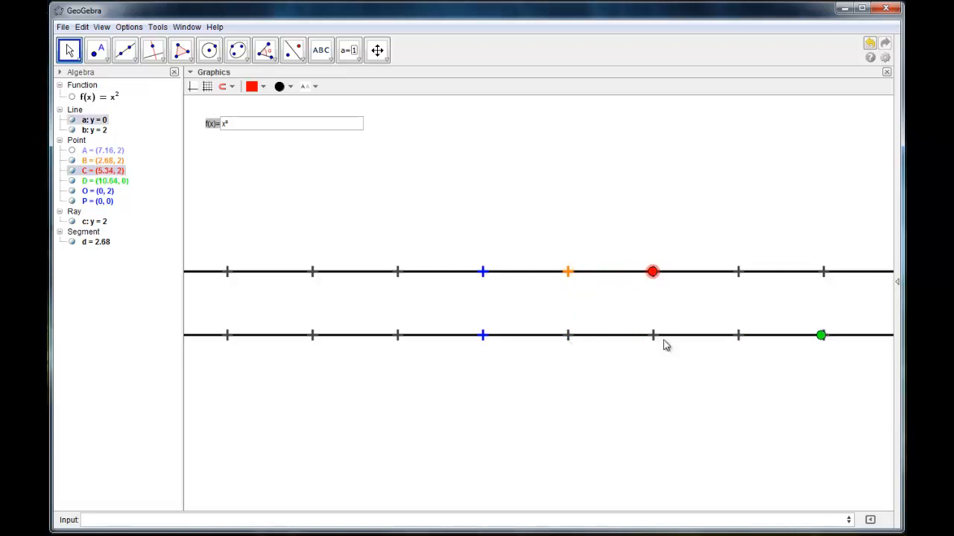
Change the function to cos(x) and test the dynagraph by moving point C along the upper line.
{"action": "left_click_drag", "start_coordinate": [661, 281], "coordinate": [399, 272]}
{"action": "left_click", "coordinate": [230, 125]}
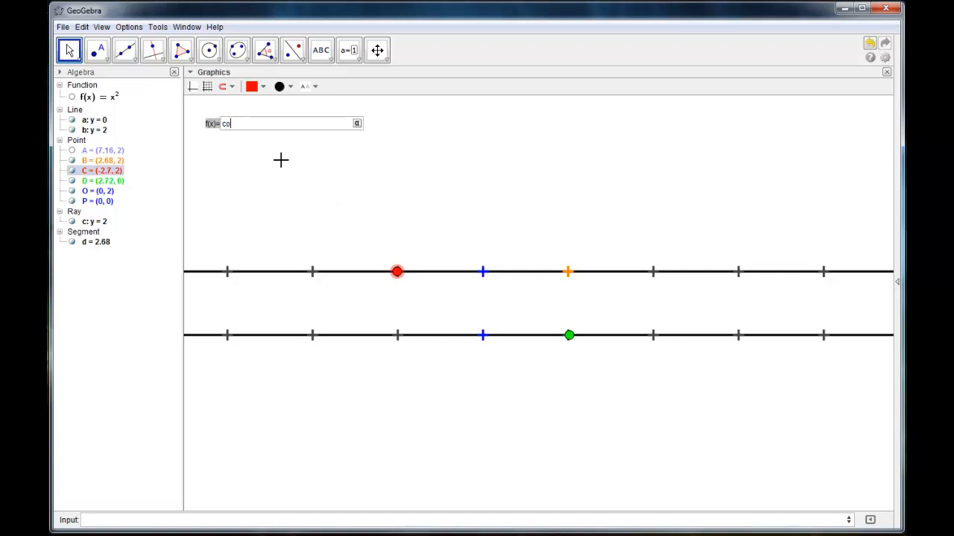
{"action": "type", "text": "cos(x"}
{"action": "key", "text": "Return"}
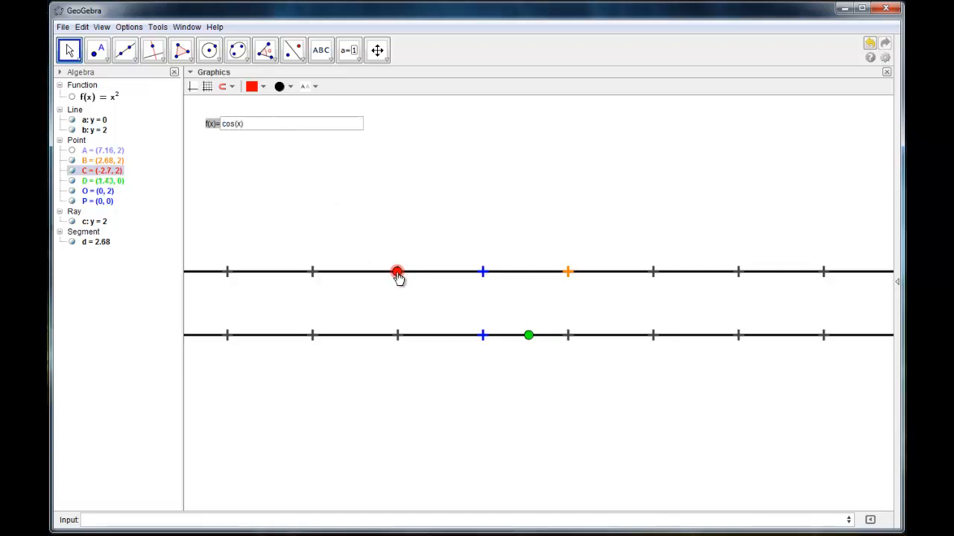
{"action": "left_click_drag", "start_coordinate": [399, 278], "coordinate": [600, 286]}
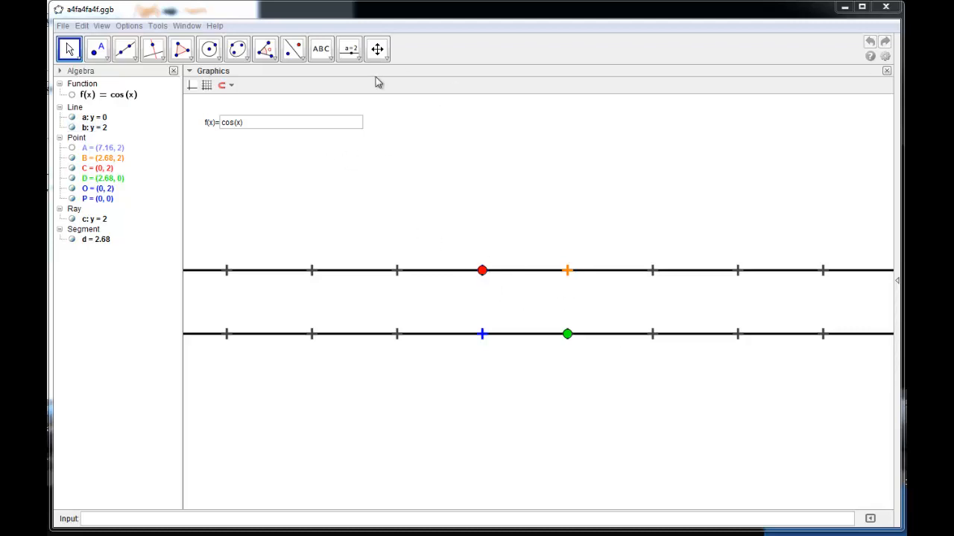
Start a show/hide check box just below the function input box and give it the caption Show Function.
{"action": "left_click", "coordinate": [357, 59]}
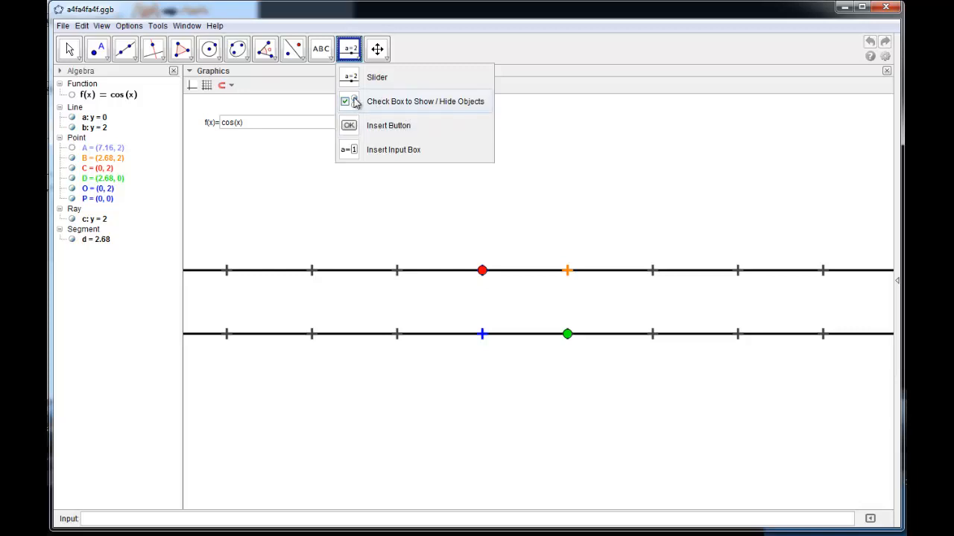
{"action": "left_click", "coordinate": [393, 104]}
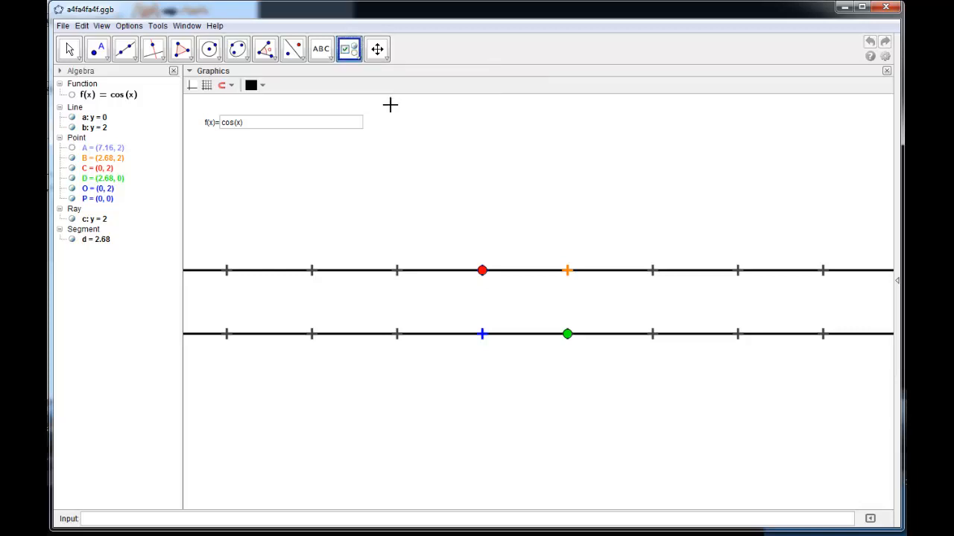
{"action": "left_click", "coordinate": [208, 143]}
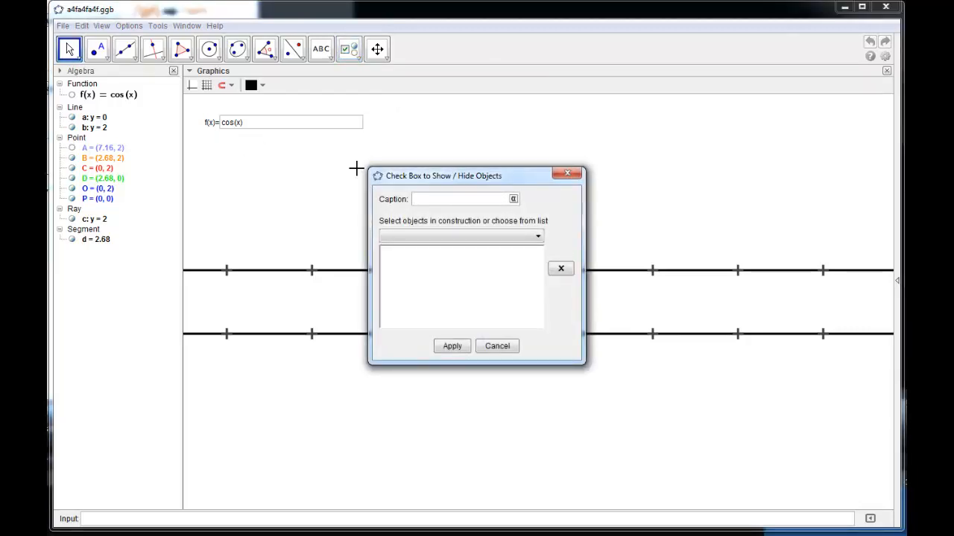
{"action": "left_click", "coordinate": [422, 198]}
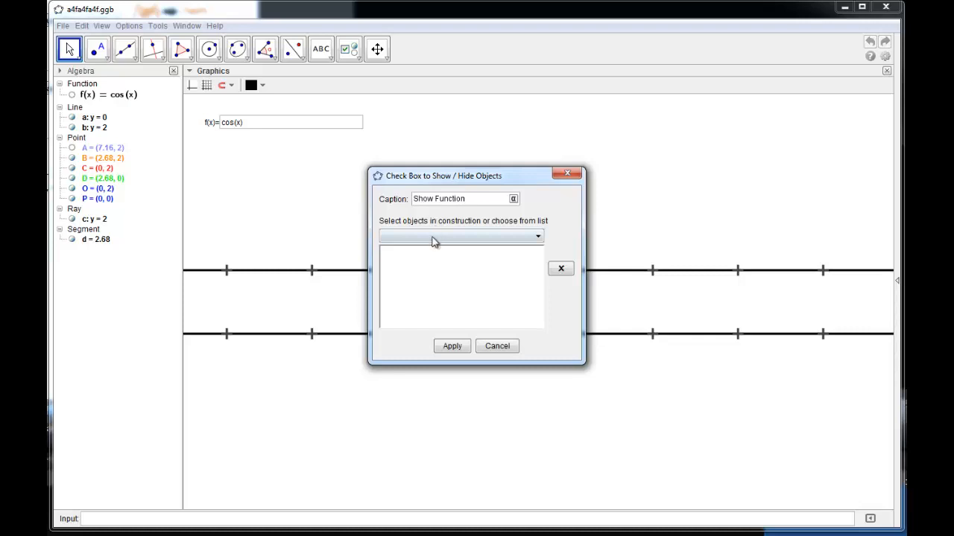
Select the f(x) input box as the object controlled by the Show Function check box and create the check box.
{"action": "left_click", "coordinate": [211, 124]}
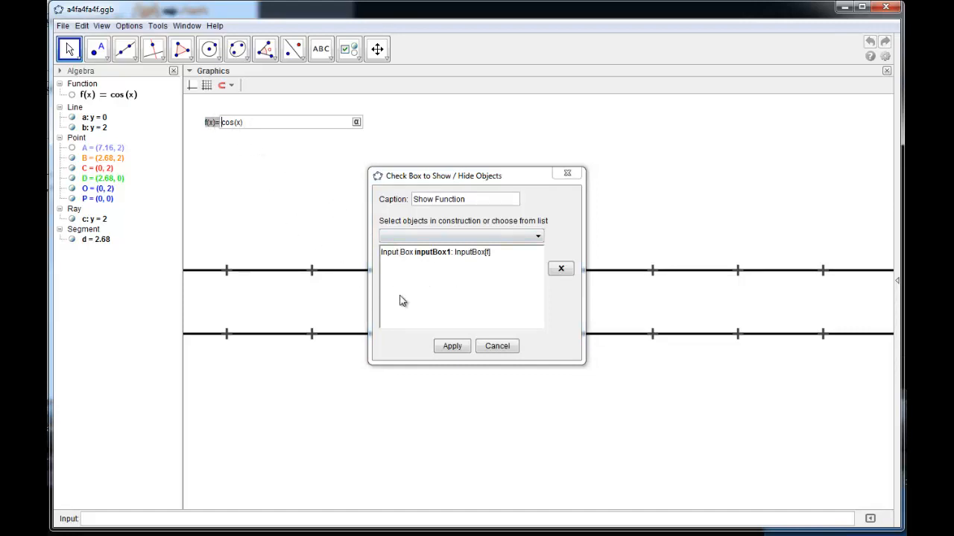
{"action": "left_click", "coordinate": [537, 238]}
{"action": "left_click_drag", "start_coordinate": [541, 262], "coordinate": [555, 230]}
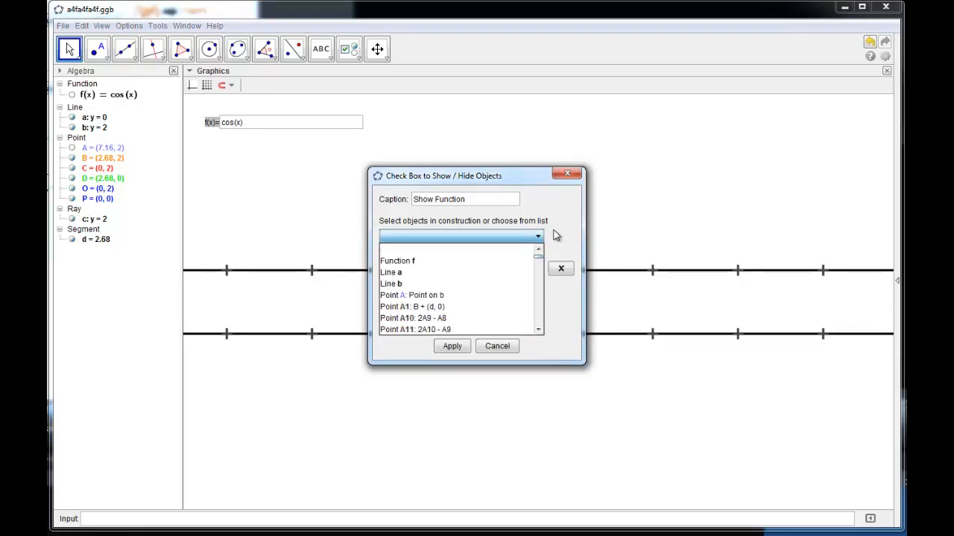
{"action": "left_click", "coordinate": [554, 231]}
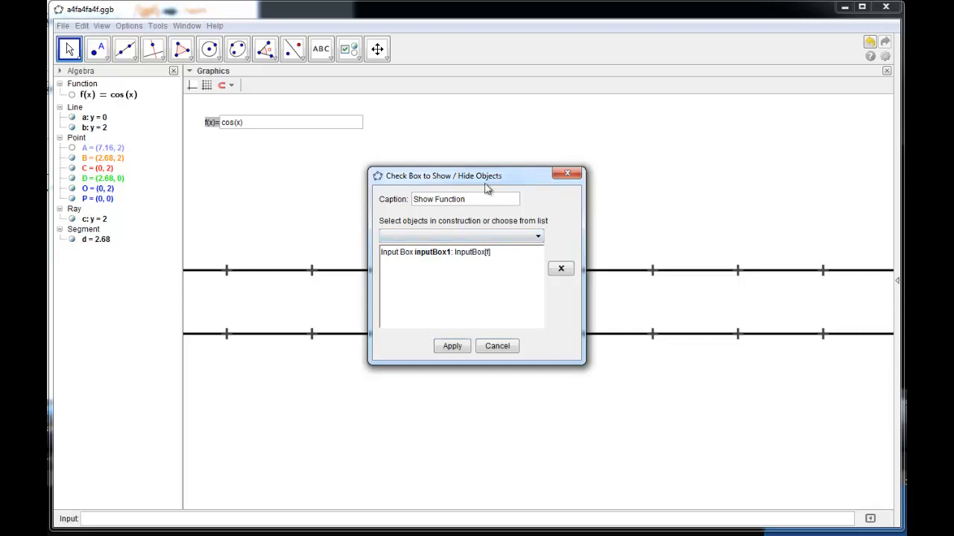
{"action": "left_click_drag", "start_coordinate": [450, 179], "coordinate": [485, 121]}
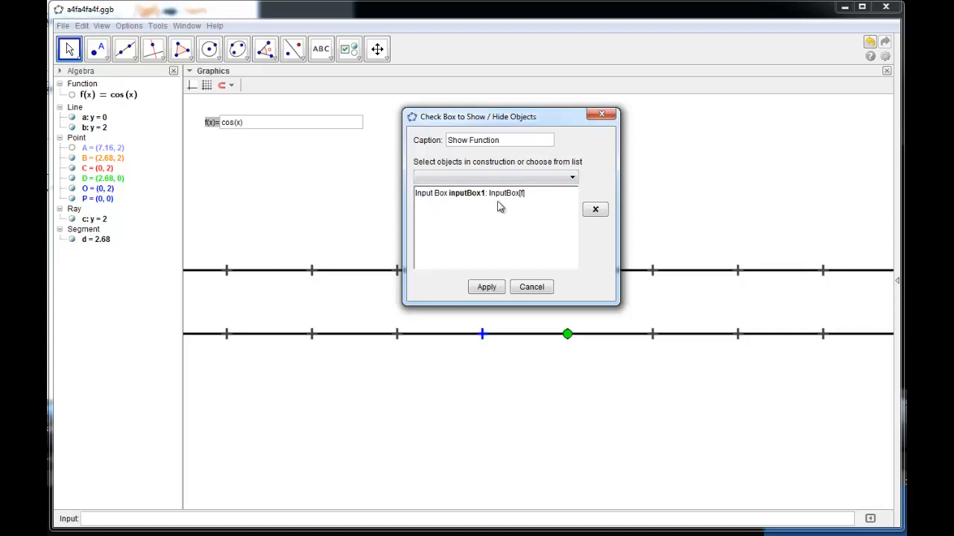
{"action": "left_click", "coordinate": [486, 288]}
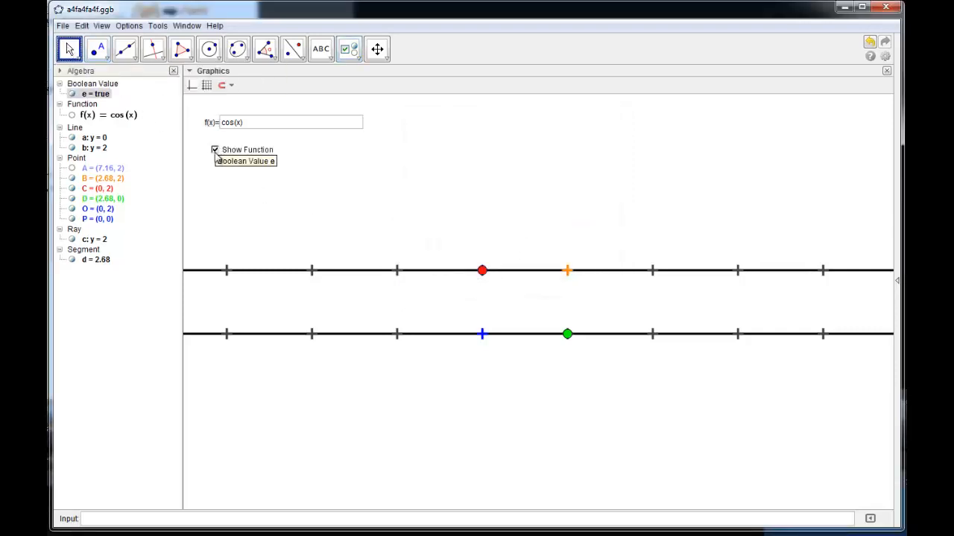
Test the Show Function check box by toggling the function input box off and on.
{"action": "left_click", "coordinate": [215, 150]}
{"action": "left_click", "coordinate": [215, 150]}
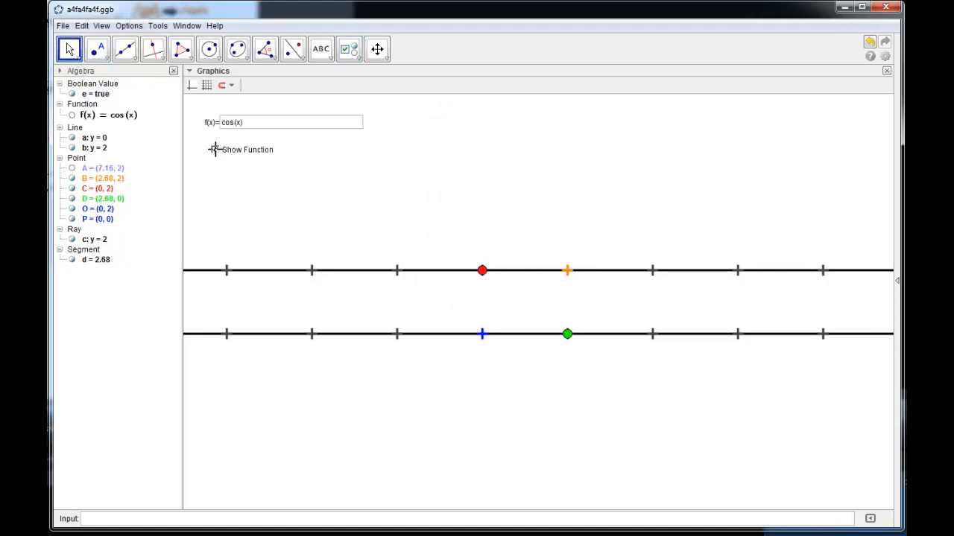
{"action": "left_click", "coordinate": [215, 150]}
{"action": "left_click", "coordinate": [215, 150]}
{"action": "left_click", "coordinate": [216, 149]}
{"action": "left_click", "coordinate": [215, 149]}
Align the Show Function check box under the input box's label and fix the check box in place.
{"action": "left_click_drag", "start_coordinate": [238, 155], "coordinate": [237, 151]}
{"action": "right_click", "coordinate": [235, 152]}
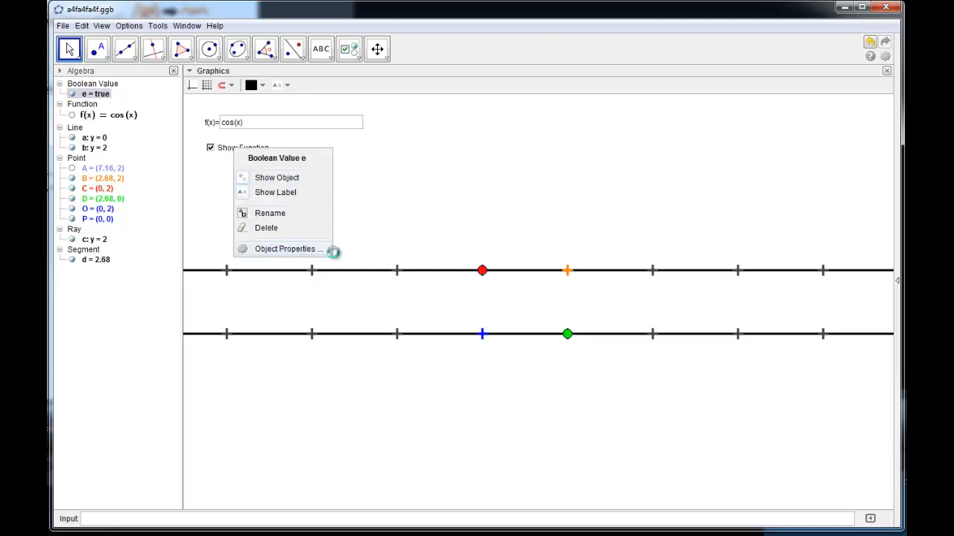
{"action": "left_click", "coordinate": [329, 249]}
{"action": "left_click", "coordinate": [365, 349]}
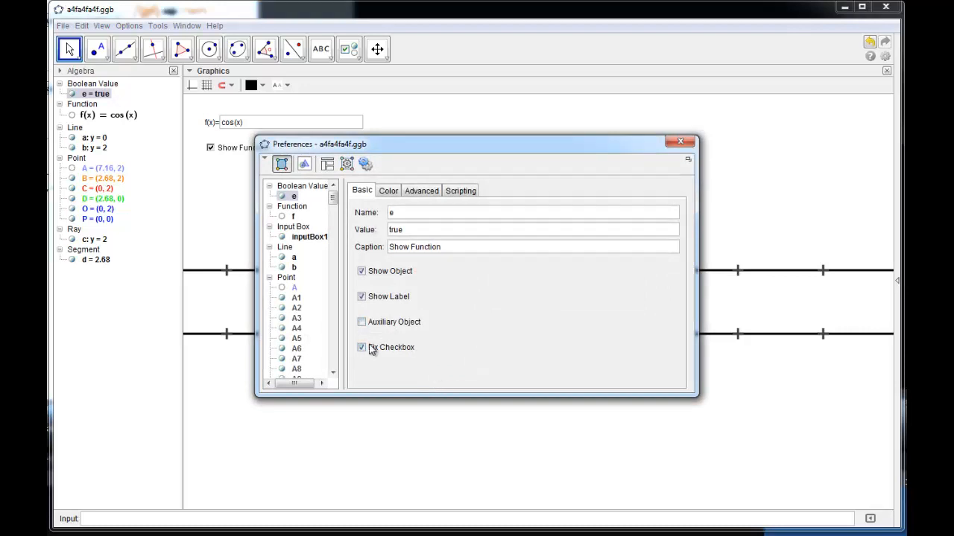
{"action": "left_click", "coordinate": [680, 141]}
Toggle the fixed Show Function check box through its caption several times, leaving it checked.
{"action": "left_click", "coordinate": [239, 154]}
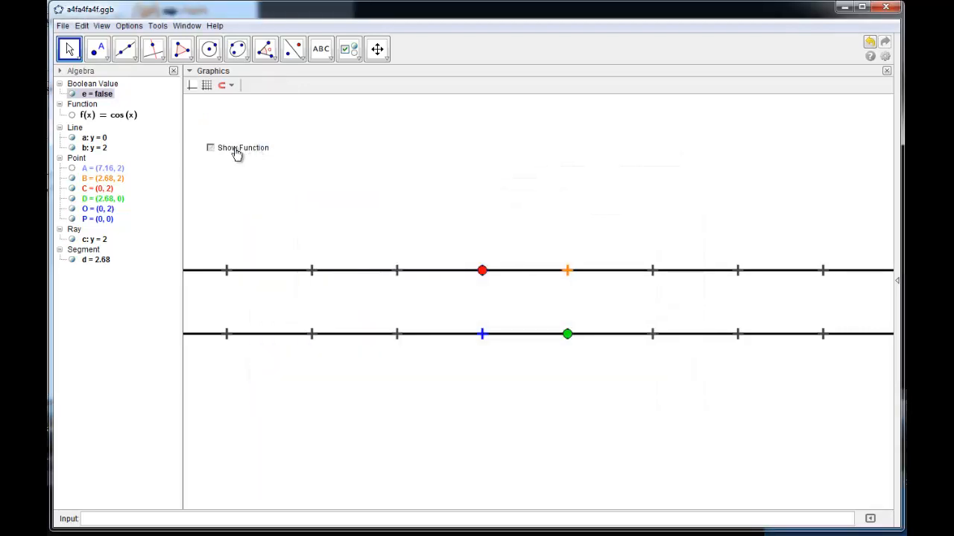
{"action": "left_click", "coordinate": [245, 153]}
{"action": "left_click", "coordinate": [245, 153]}
{"action": "left_click", "coordinate": [246, 148]}
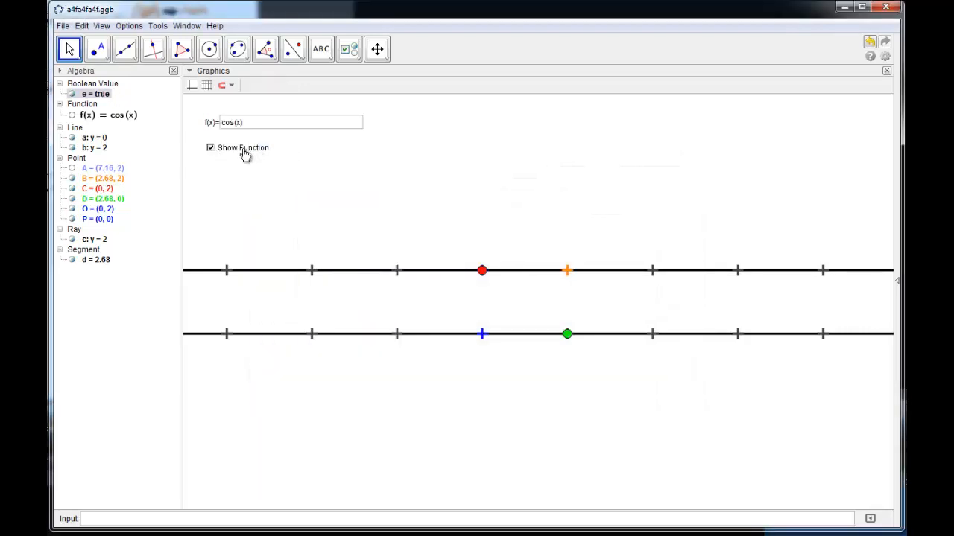
{"action": "left_click", "coordinate": [244, 148]}
{"action": "left_click", "coordinate": [243, 147]}
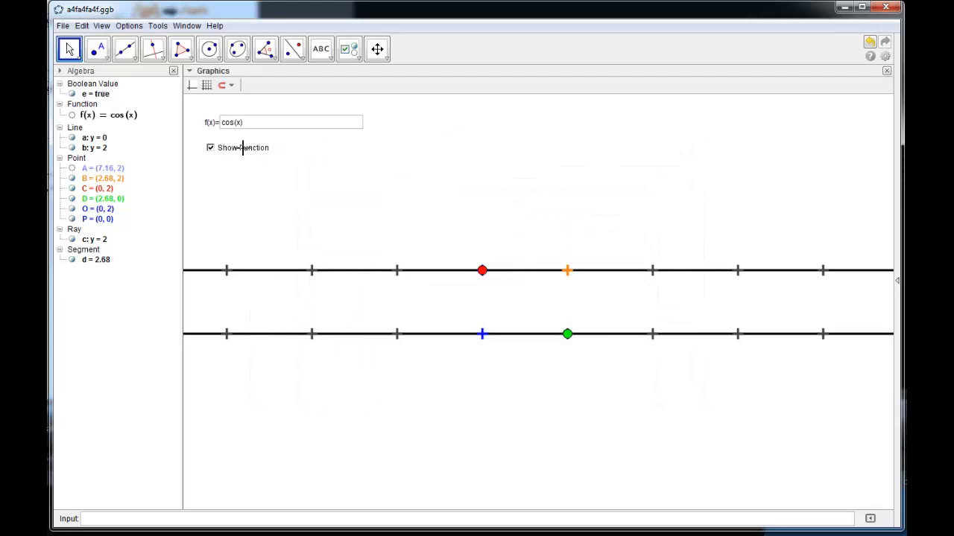
Set the text size of the f(x) input box to Large in its object properties.
{"action": "right_click", "coordinate": [212, 127]}
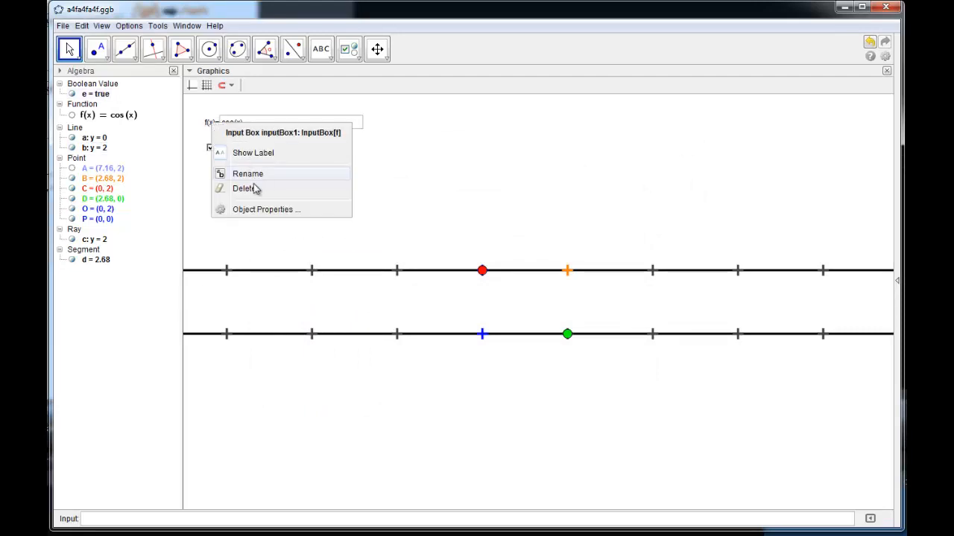
{"action": "left_click", "coordinate": [252, 210]}
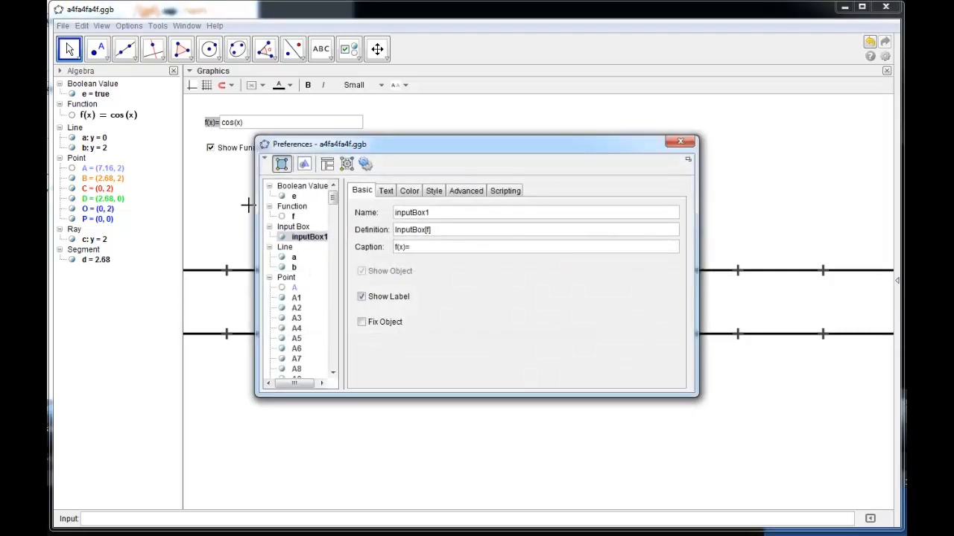
{"action": "left_click", "coordinate": [386, 191]}
{"action": "left_click", "coordinate": [406, 210]}
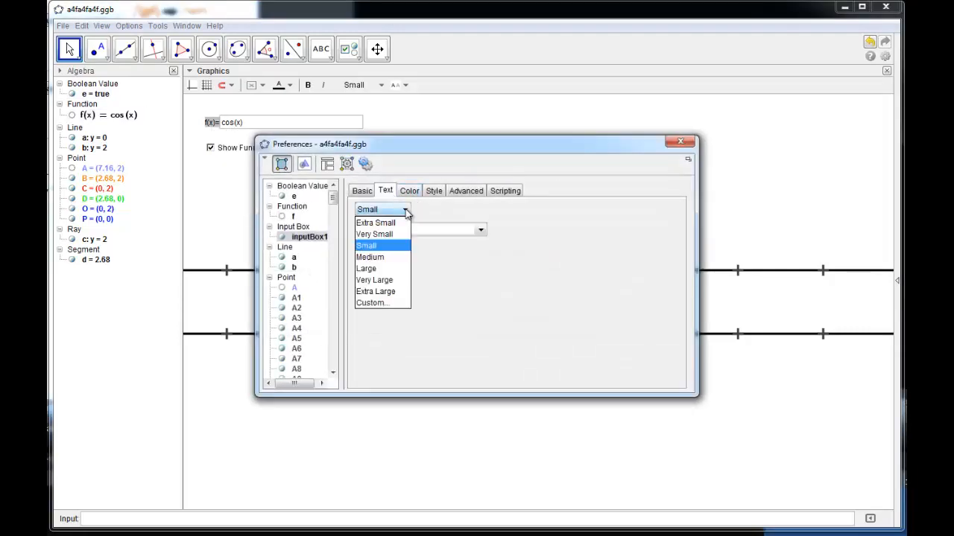
{"action": "left_click", "coordinate": [379, 268]}
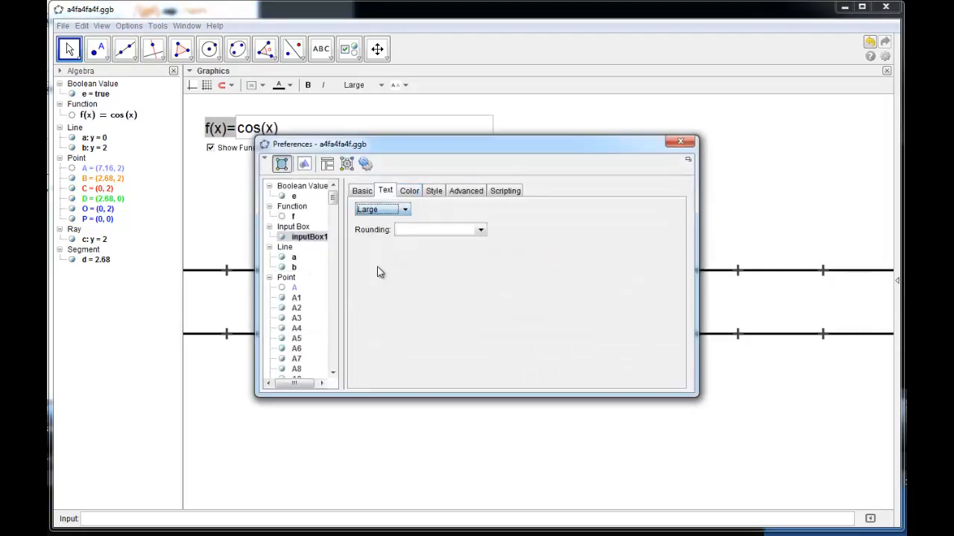
Set the color of the f(x) input box to red (255, 0, 51).
{"action": "left_click", "coordinate": [417, 191]}
{"action": "left_click", "coordinate": [417, 215]}
{"action": "left_click", "coordinate": [427, 215]}
{"action": "left_click", "coordinate": [438, 216]}
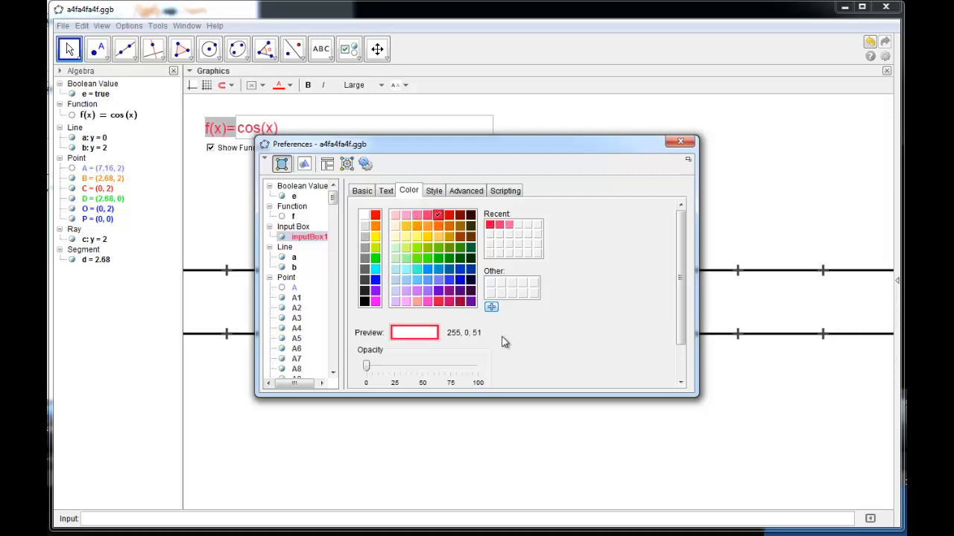
Set the length of the f(x) input box to 6.
{"action": "left_click", "coordinate": [439, 193]}
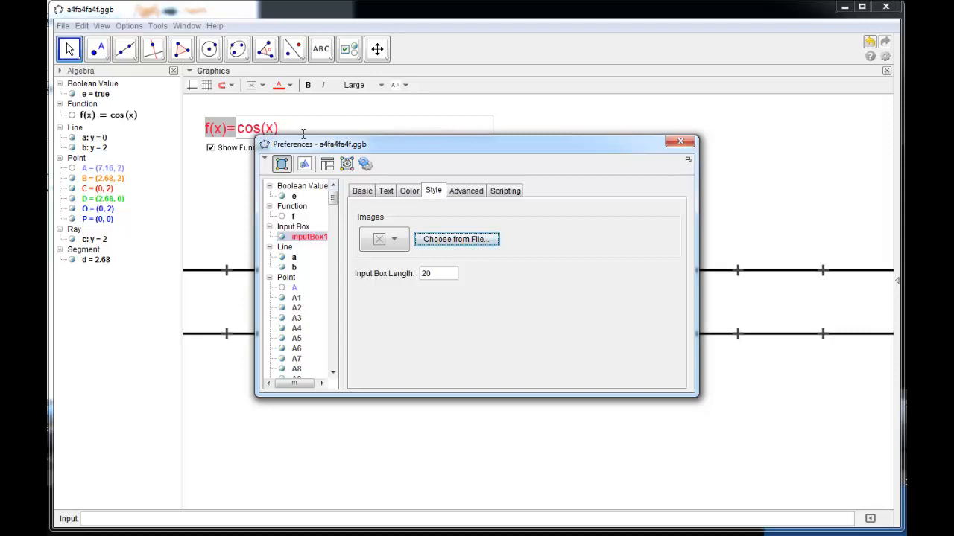
{"action": "double_click", "coordinate": [423, 275]}
{"action": "type", "text": "6"}
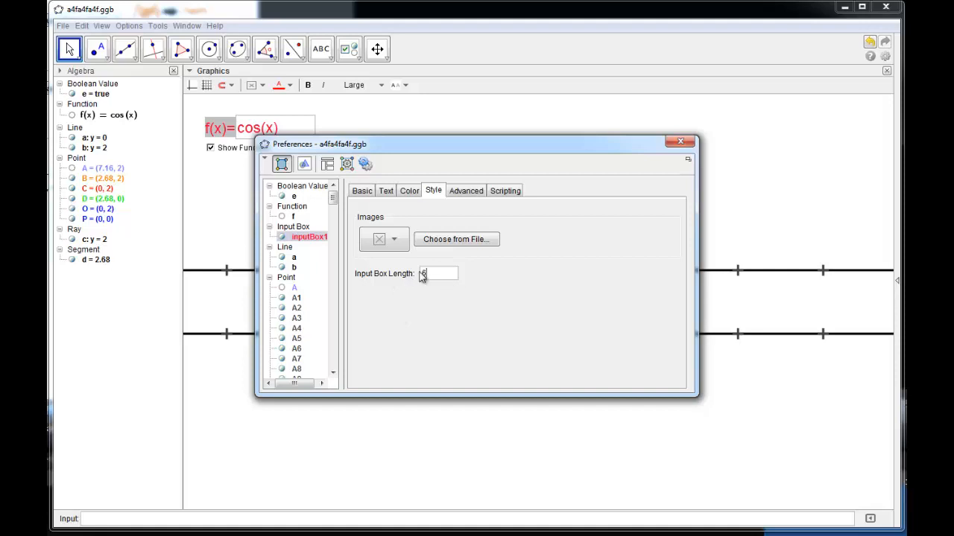
Review the input box's condition to show the object alongside the construction, and close its properties.
{"action": "left_click", "coordinate": [459, 194]}
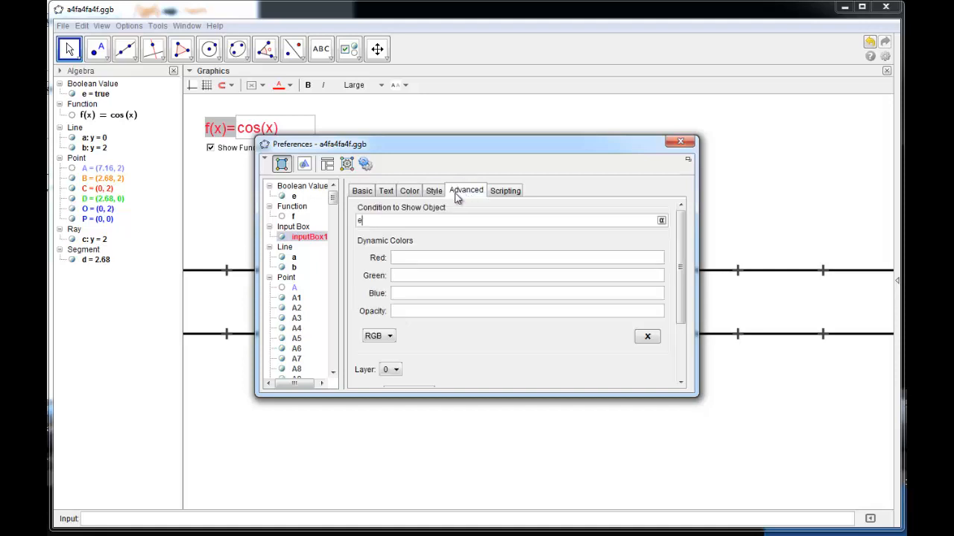
{"action": "left_click", "coordinate": [408, 193]}
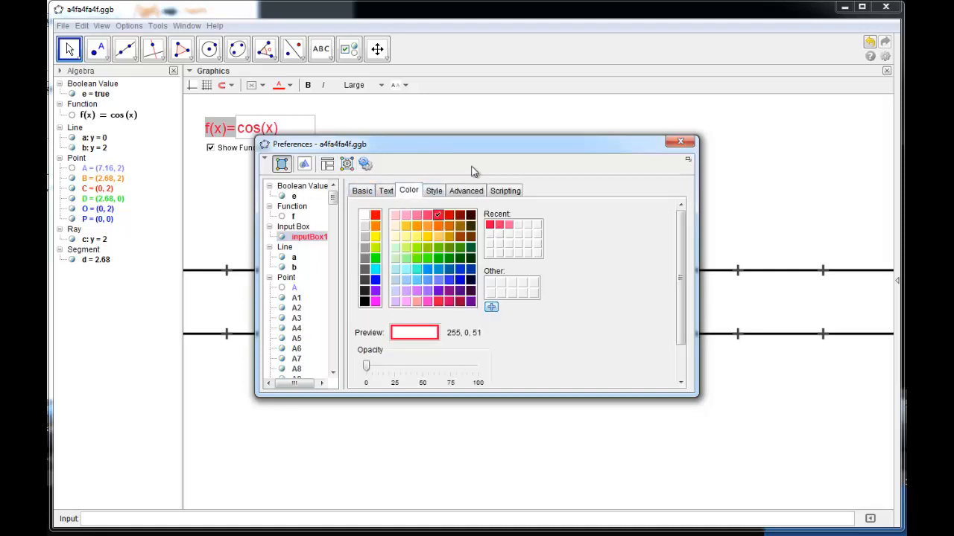
{"action": "left_click", "coordinate": [465, 191]}
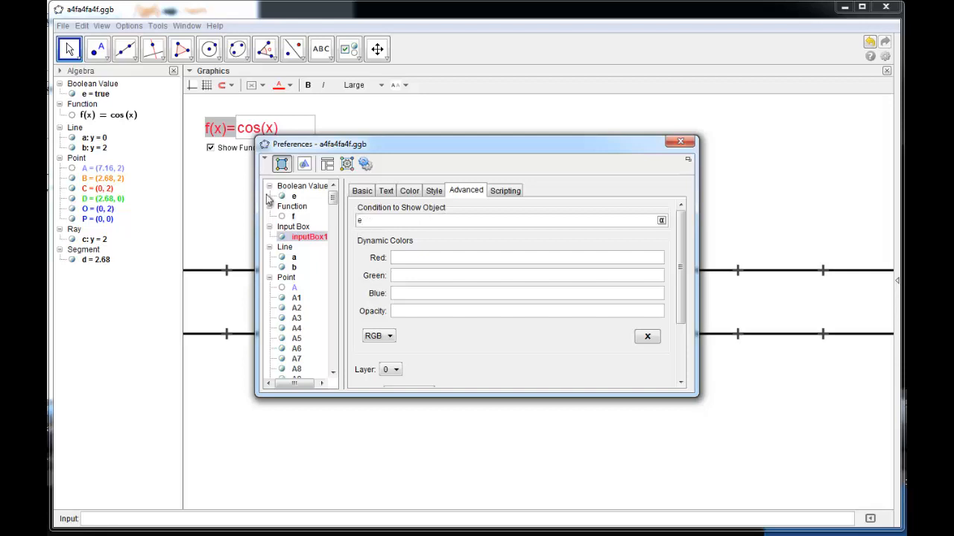
{"action": "left_click_drag", "start_coordinate": [346, 145], "coordinate": [327, 199]}
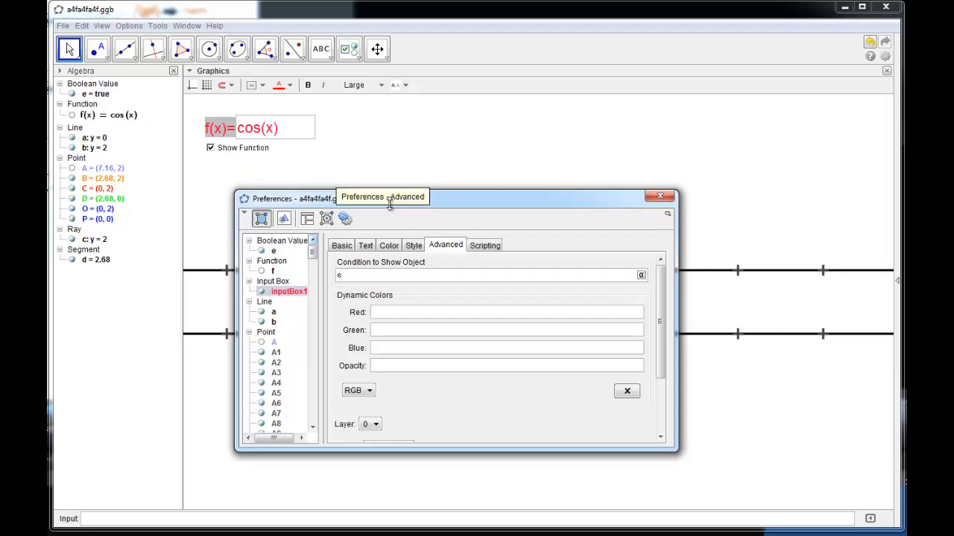
{"action": "left_click", "coordinate": [659, 196]}
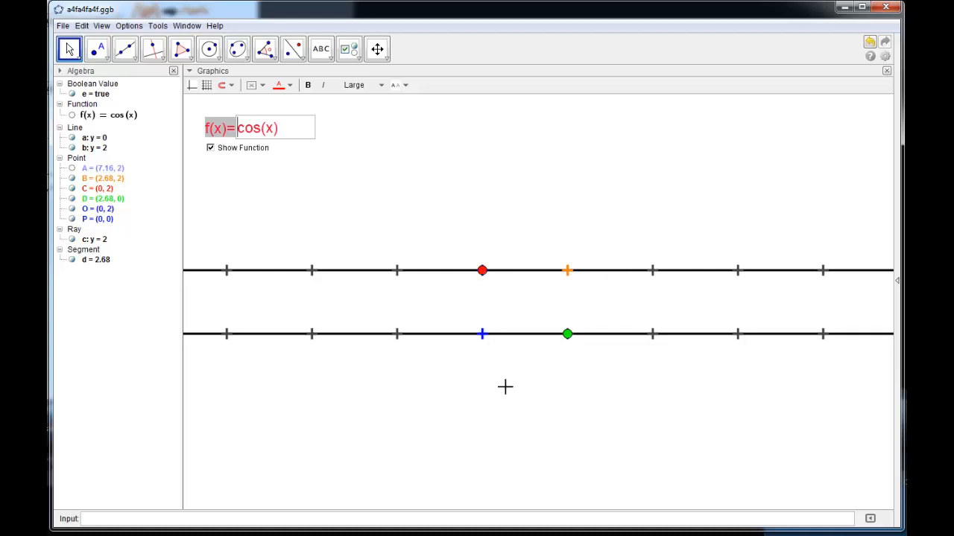
Add a check box captioned "Show Zeroes" without linked objects and align it directly below the Show Function check box.
{"action": "left_click", "coordinate": [348, 49]}
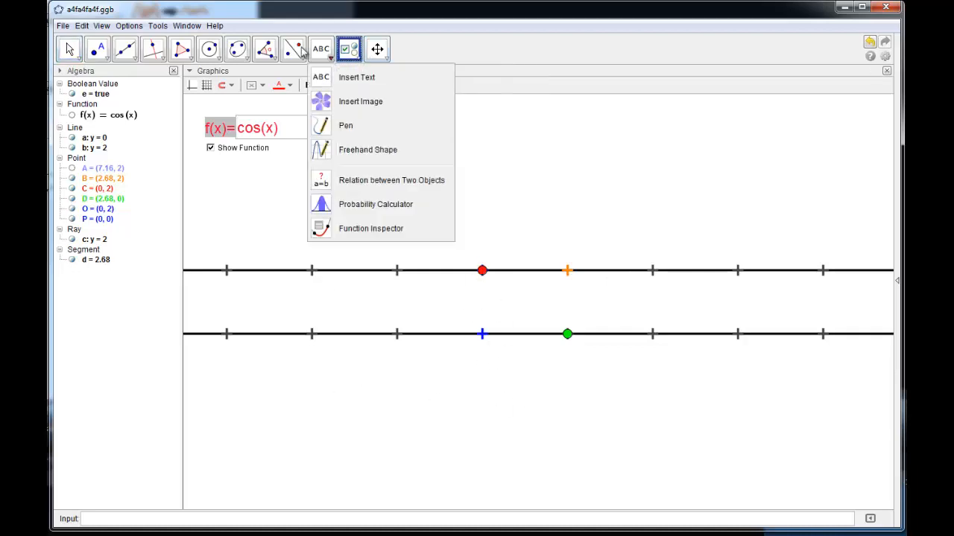
{"action": "left_click", "coordinate": [356, 59]}
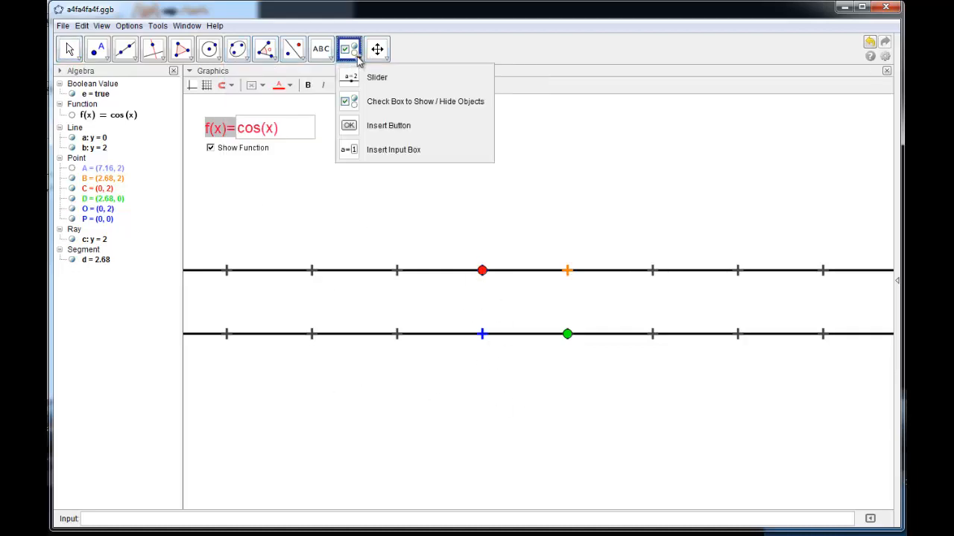
{"action": "left_click", "coordinate": [360, 109]}
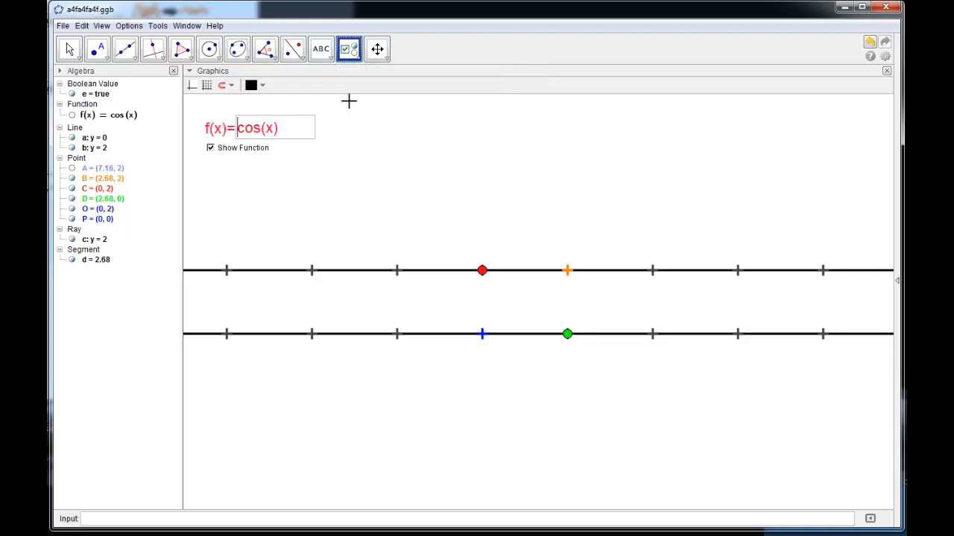
{"action": "left_click", "coordinate": [206, 167]}
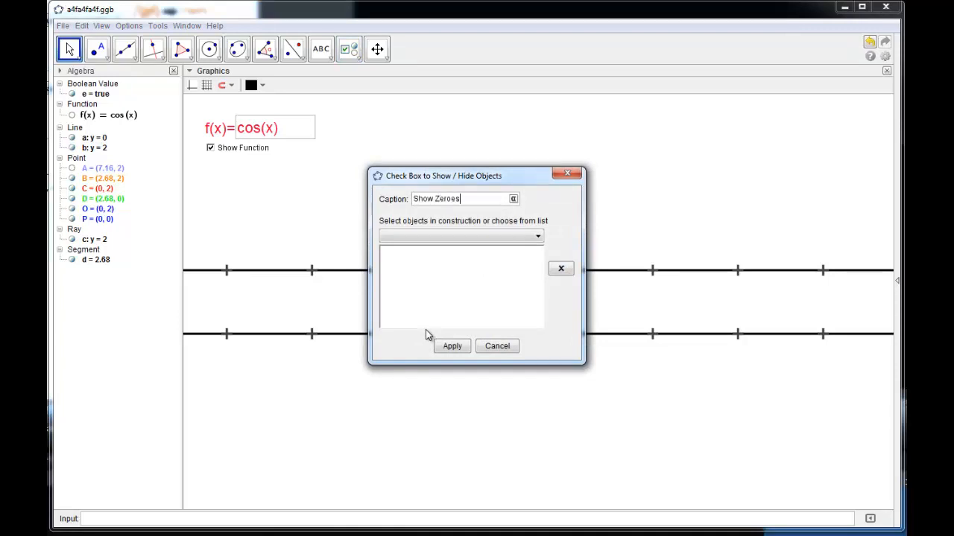
{"action": "left_click_drag", "start_coordinate": [485, 177], "coordinate": [509, 128]}
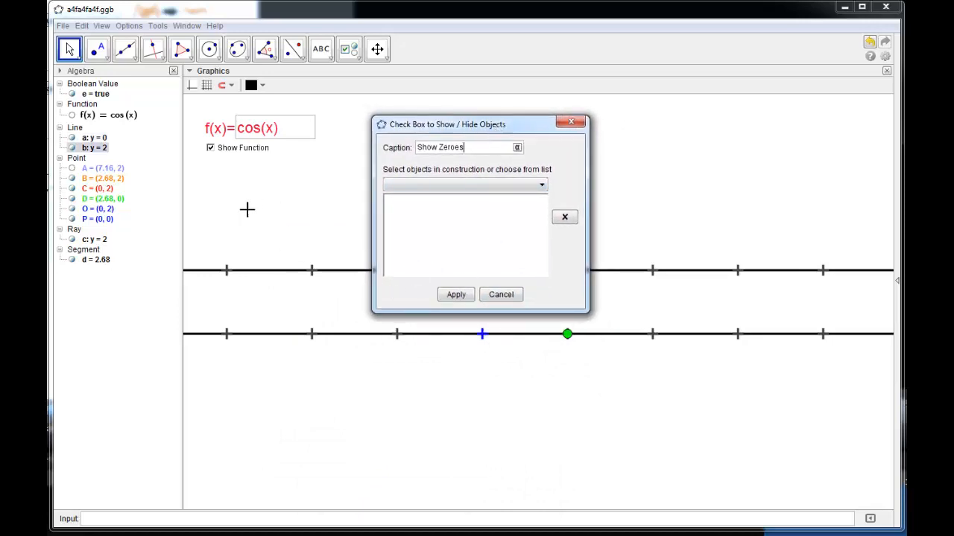
{"action": "left_click", "coordinate": [456, 295]}
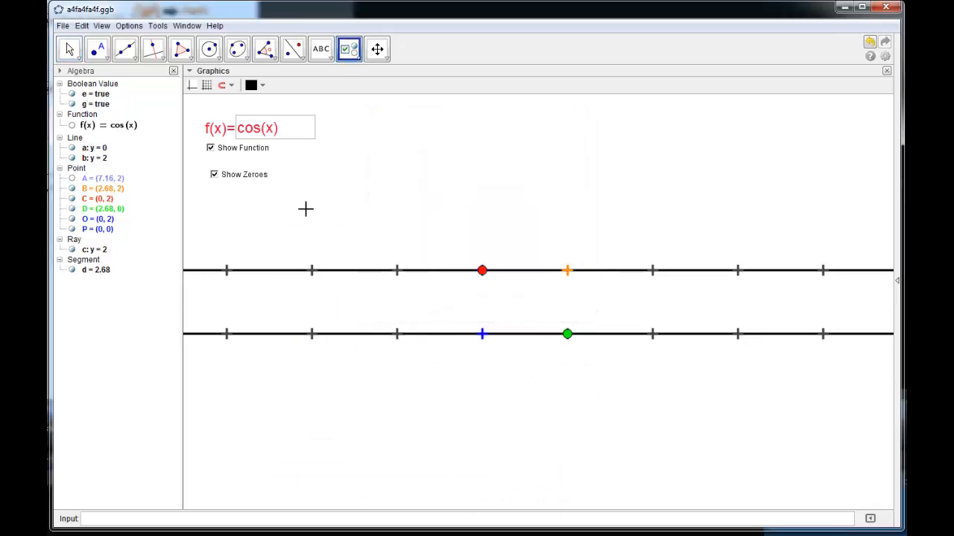
{"action": "left_click", "coordinate": [70, 48]}
{"action": "left_click_drag", "start_coordinate": [245, 177], "coordinate": [242, 170]}
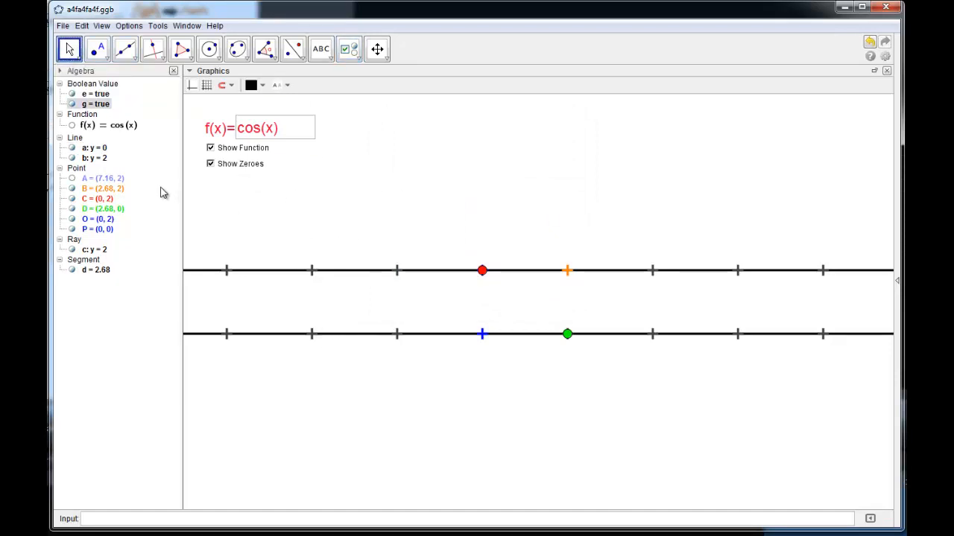
Set the dynamic colors of point O to red 0, green 0 and blue 1 in its object properties.
{"action": "right_click", "coordinate": [94, 226]}
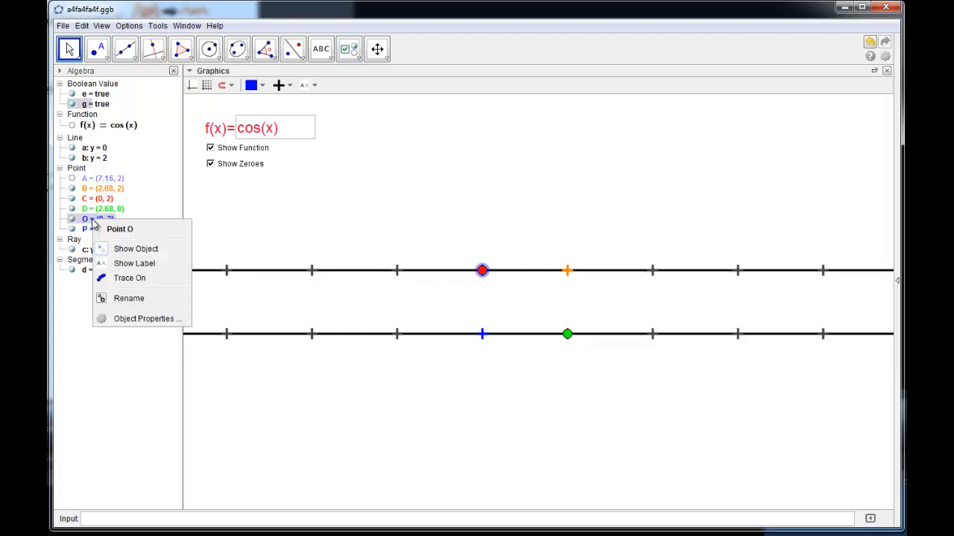
{"action": "left_click", "coordinate": [149, 326]}
{"action": "left_click_drag", "start_coordinate": [435, 199], "coordinate": [548, 137]}
{"action": "left_click", "coordinate": [481, 184]}
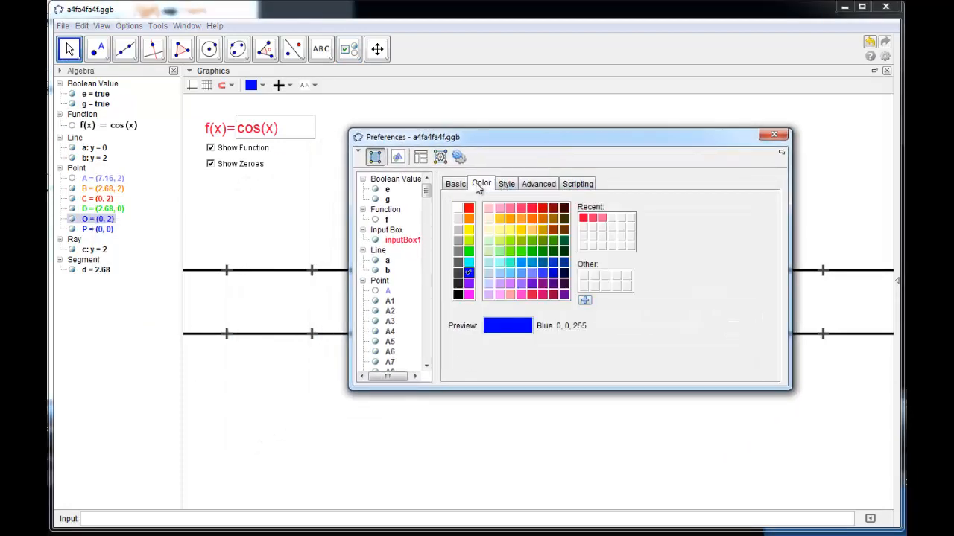
{"action": "left_click", "coordinate": [537, 184]}
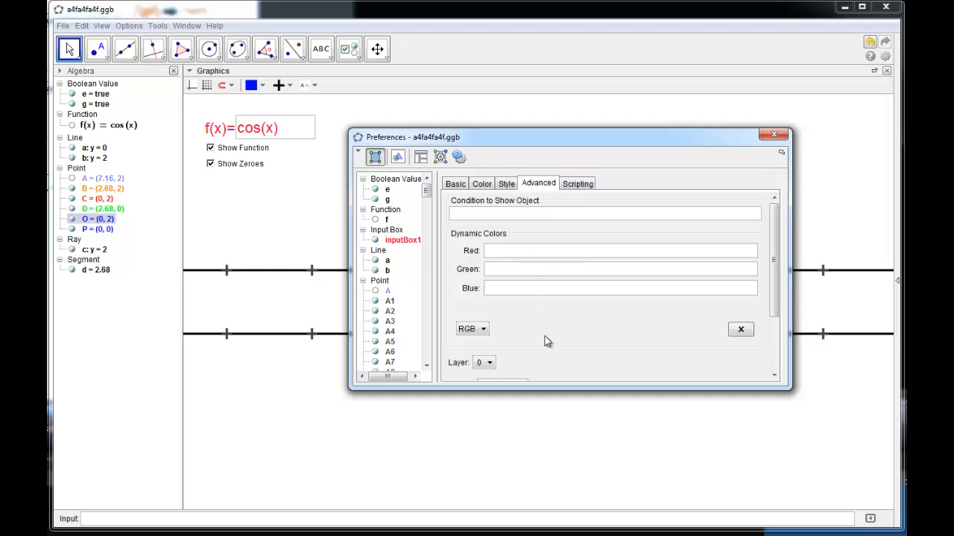
{"action": "scroll", "coordinate": [548, 338], "scroll_direction": "down", "scroll_amount": 2}
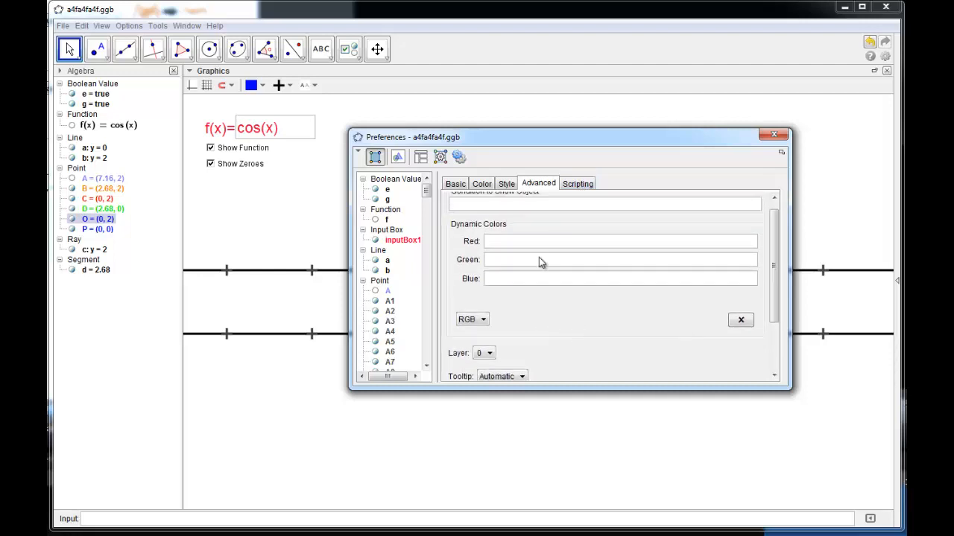
{"action": "scroll", "coordinate": [507, 246], "scroll_direction": "up", "scroll_amount": 1}
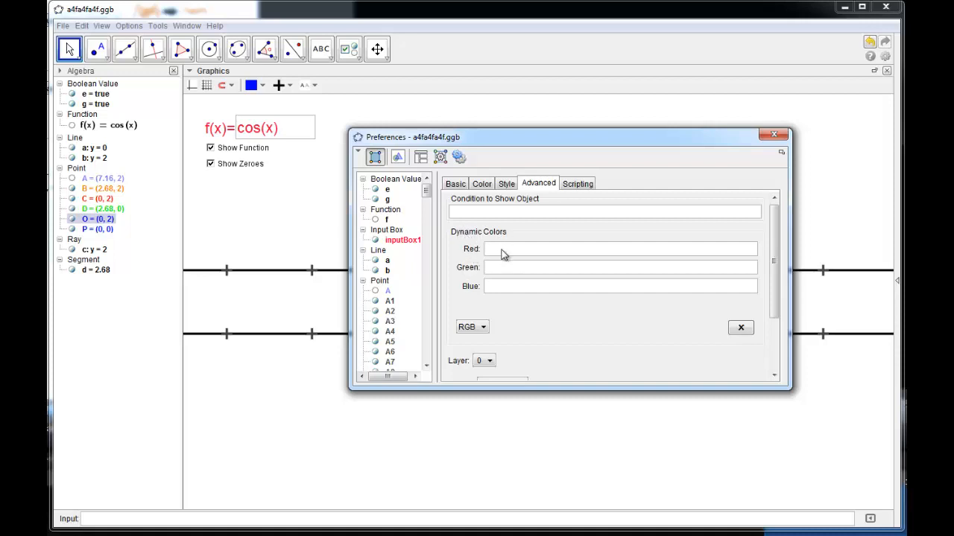
{"action": "left_click", "coordinate": [505, 252]}
{"action": "left_click_drag", "start_coordinate": [474, 140], "coordinate": [477, 337]}
{"action": "left_click_drag", "start_coordinate": [549, 209], "coordinate": [494, 138]}
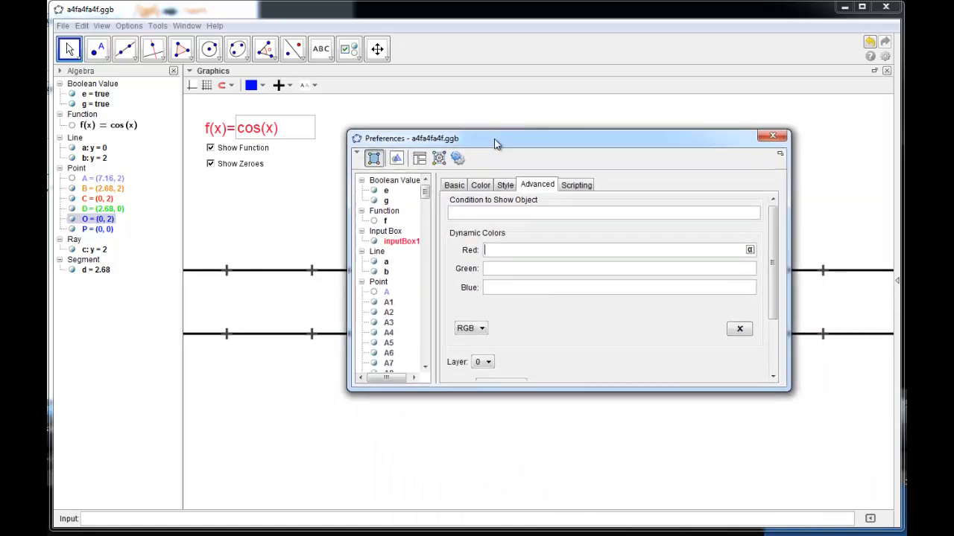
{"action": "left_click", "coordinate": [512, 253]}
{"action": "left_click", "coordinate": [505, 274]}
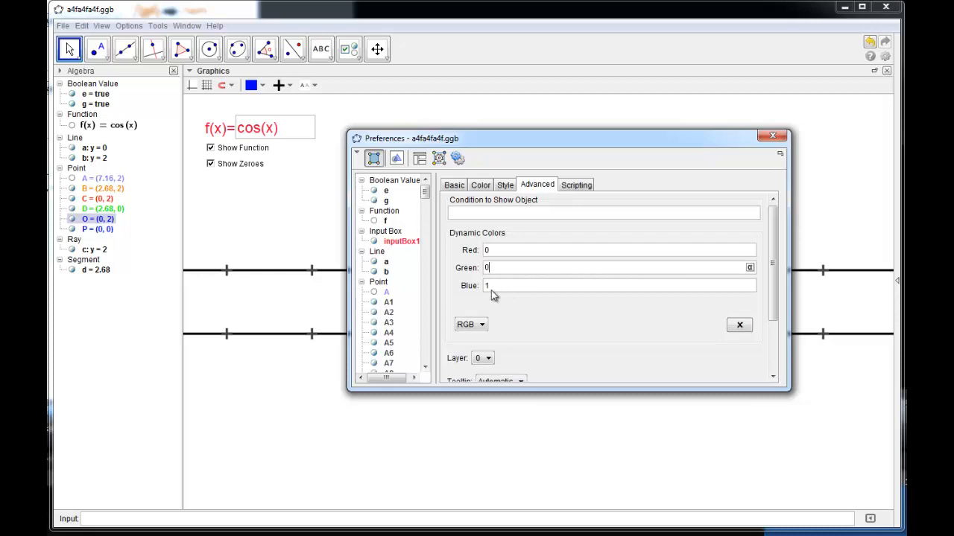
{"action": "mouse_move", "coordinate": [514, 144]}
{"action": "left_mouse_down"}
{"action": "mouse_move", "coordinate": [510, 387]}
{"action": "mouse_move", "coordinate": [507, 150]}
{"action": "left_mouse_up"}
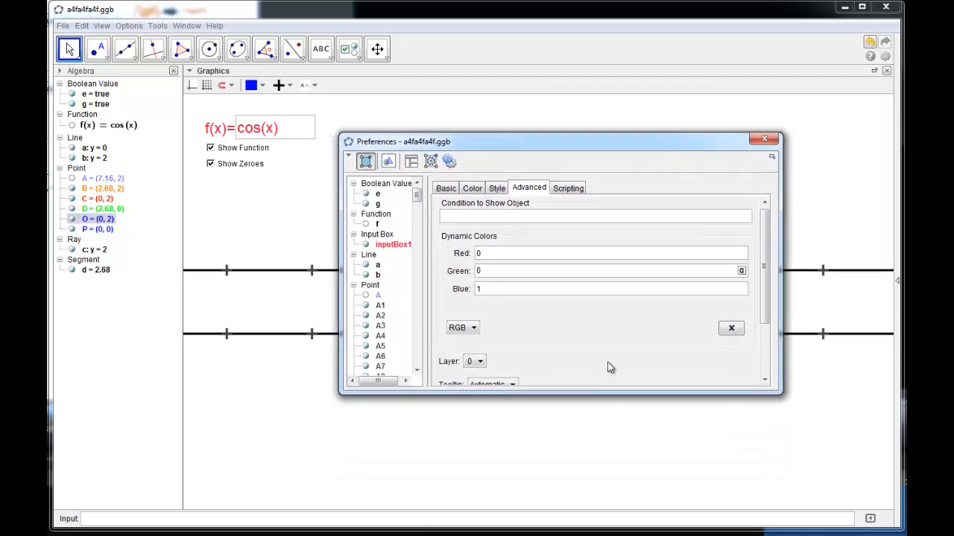
Tie point O's dynamic blue value to the Show Zeroes Boolean by entering 1*g, and close the properties.
{"action": "left_click", "coordinate": [493, 289]}
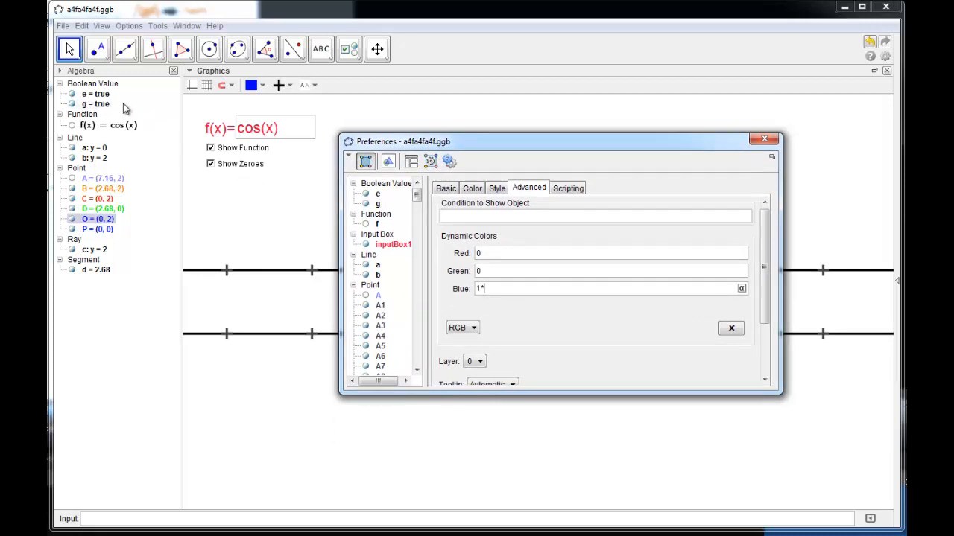
{"action": "left_click", "coordinate": [95, 105]}
{"action": "type", "text": "g"}
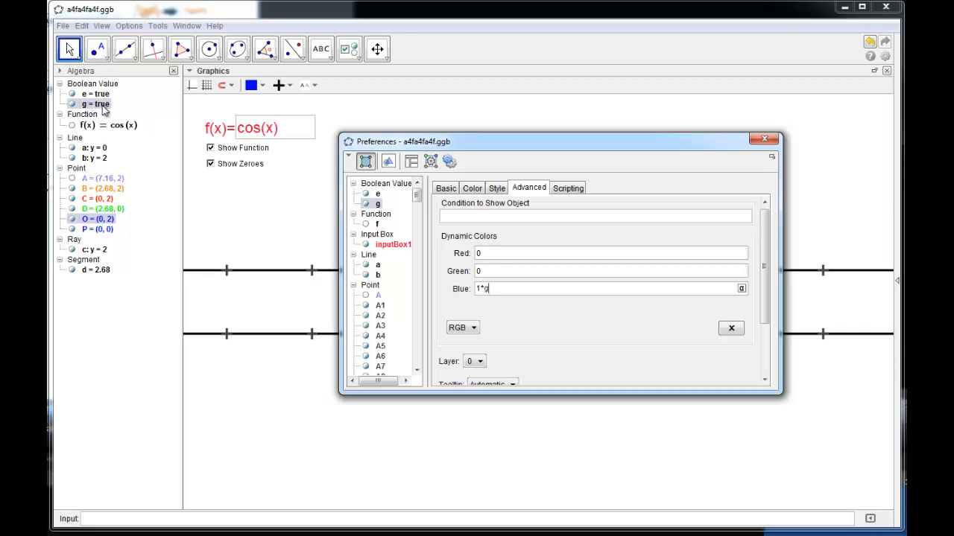
{"action": "key", "text": "Return"}
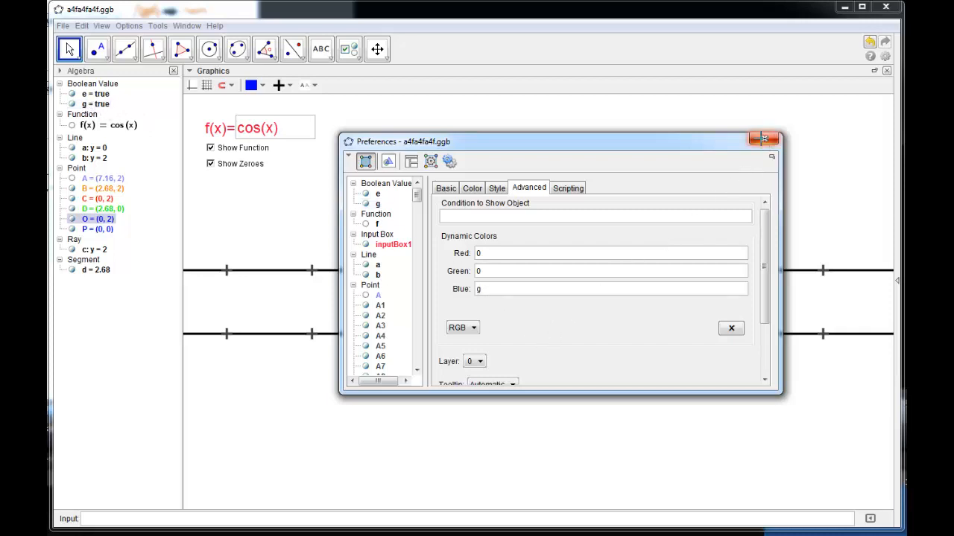
{"action": "left_click", "coordinate": [764, 139]}
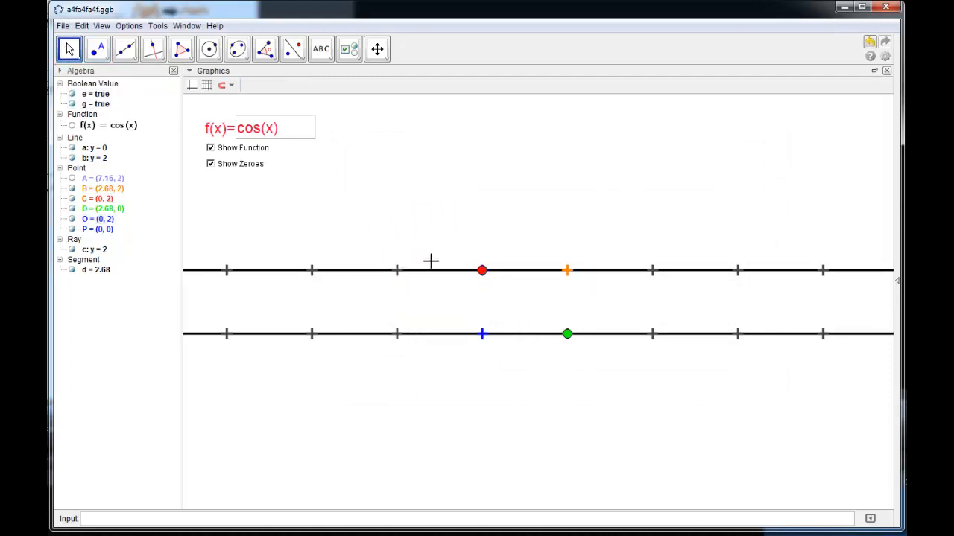
Move red point C to about x = -2.08 on the upper line and turn off Show Zeroes to test point O's color.
{"action": "left_click_drag", "start_coordinate": [484, 275], "coordinate": [415, 272]}
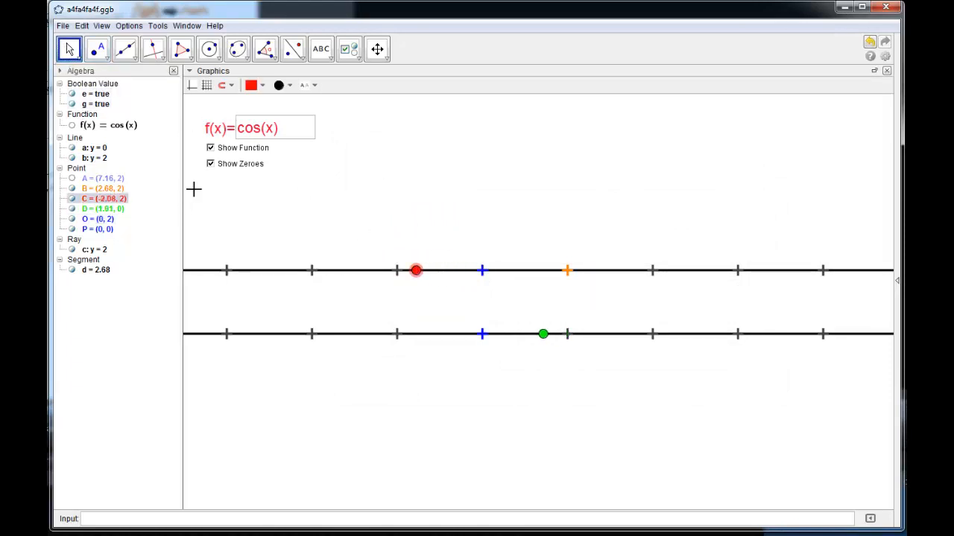
{"action": "left_click", "coordinate": [210, 164]}
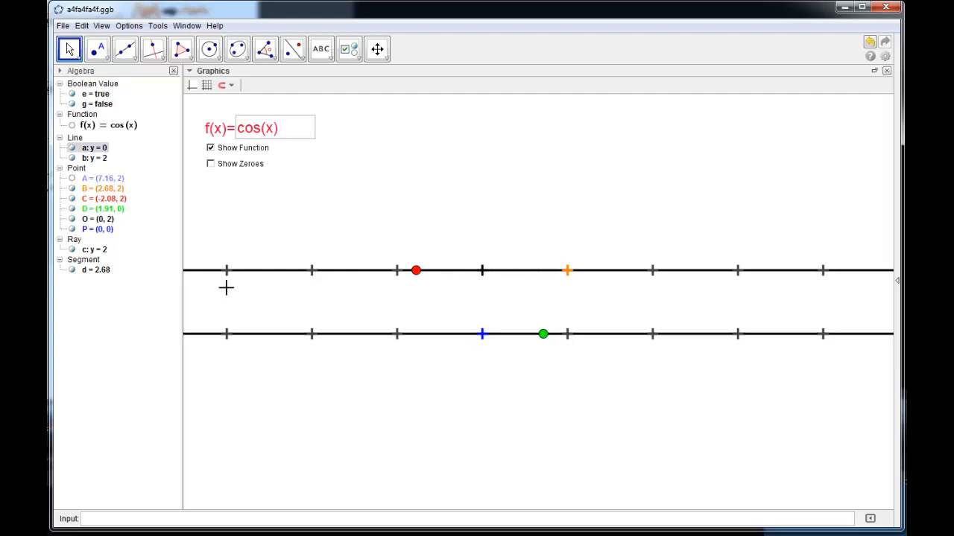
Set the dynamic colors of point P to red 0, green 0 and blue g in its object properties.
{"action": "left_click", "coordinate": [93, 233]}
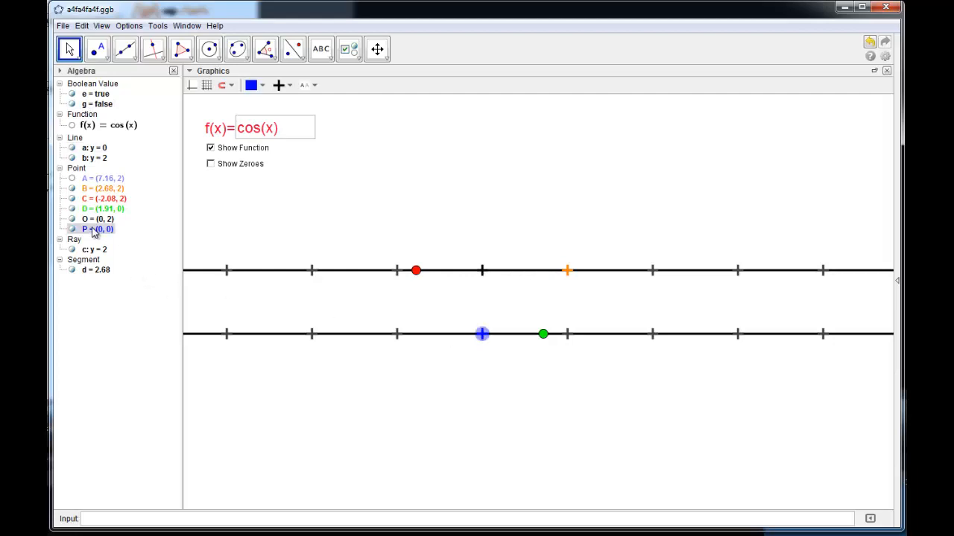
{"action": "right_click", "coordinate": [94, 232]}
{"action": "left_click", "coordinate": [139, 330]}
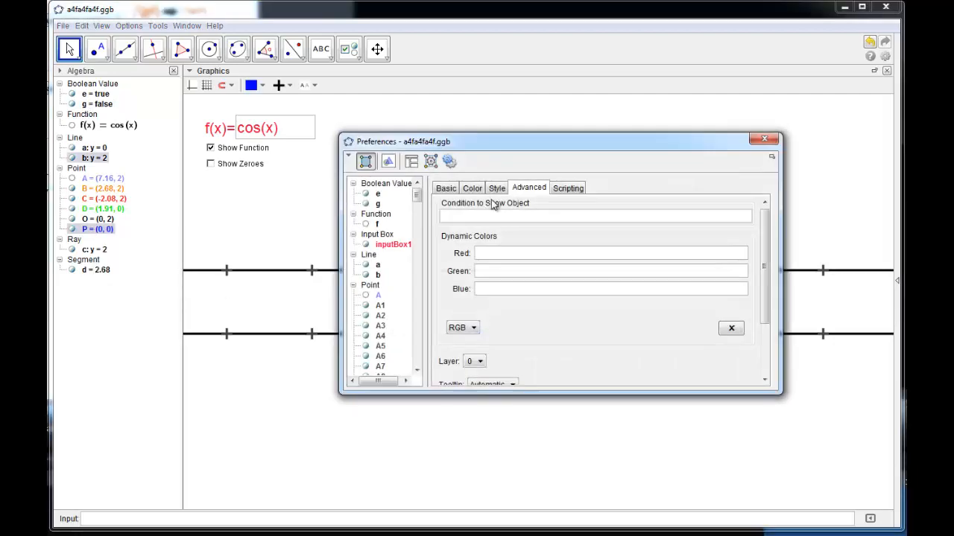
{"action": "type", "text": "0"}
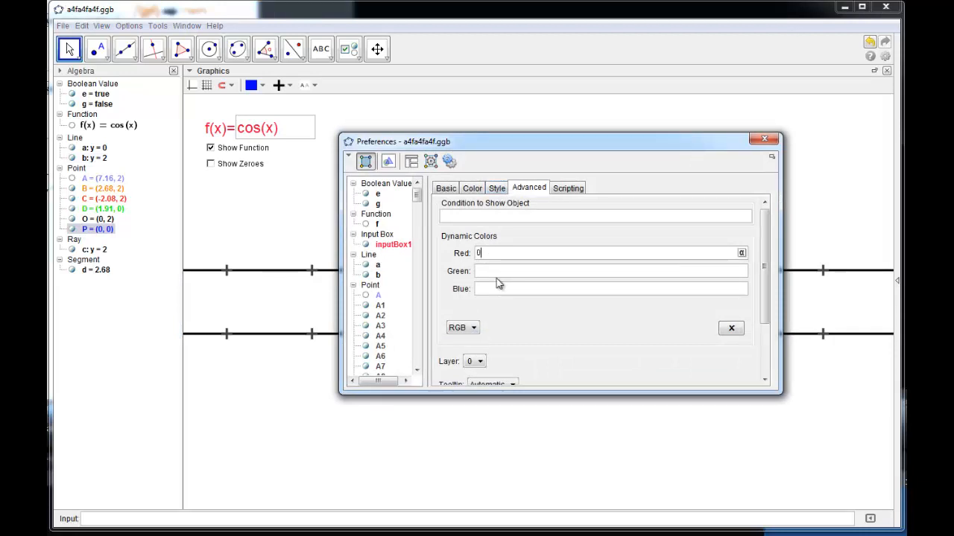
{"action": "left_click", "coordinate": [496, 272]}
{"action": "left_click_drag", "start_coordinate": [491, 288], "coordinate": [474, 291]}
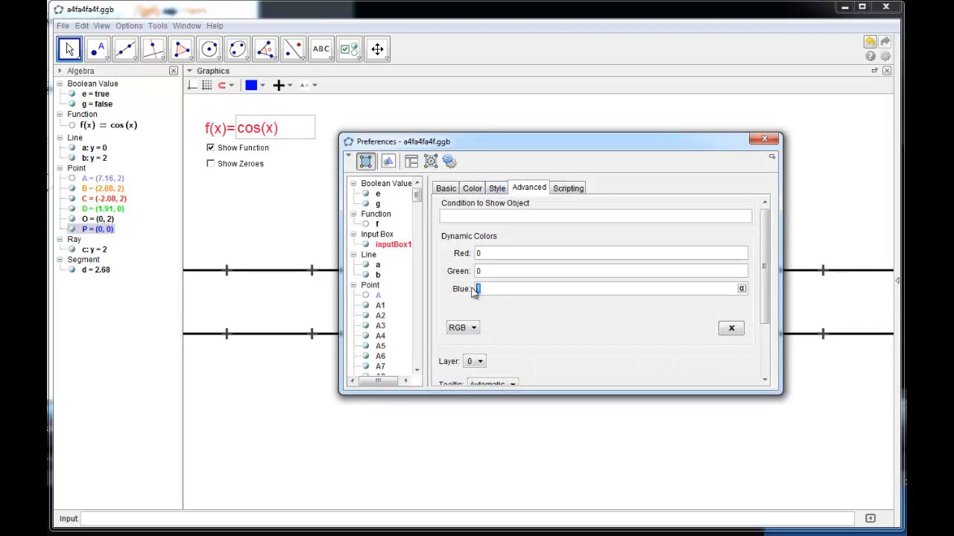
{"action": "type", "text": "g"}
{"action": "left_click", "coordinate": [560, 329]}
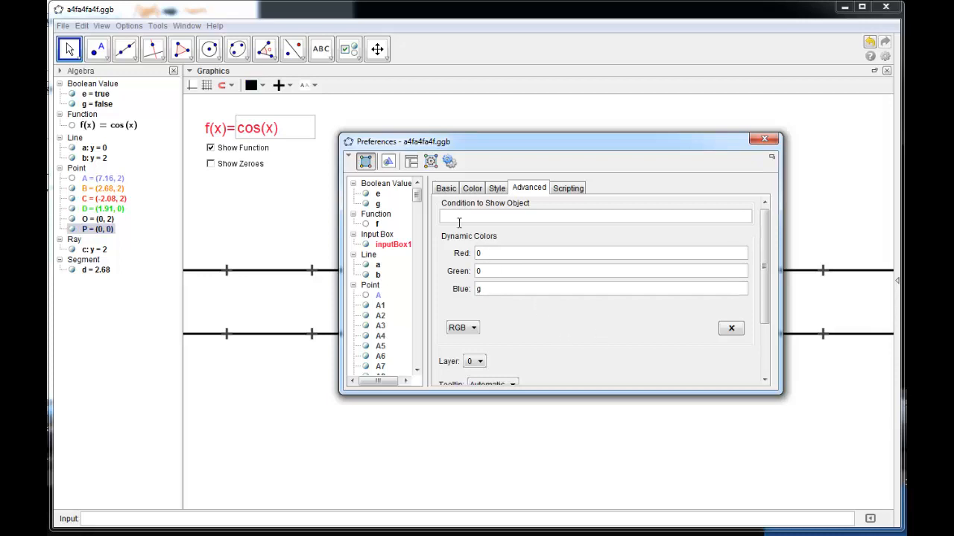
Set the dynamic colors of point B to red 0, green g and blue 0, and close the properties.
{"action": "scroll", "coordinate": [416, 196], "scroll_direction": "down", "scroll_amount": 3}
{"action": "scroll", "coordinate": [416, 196], "scroll_direction": "up", "scroll_amount": 3}
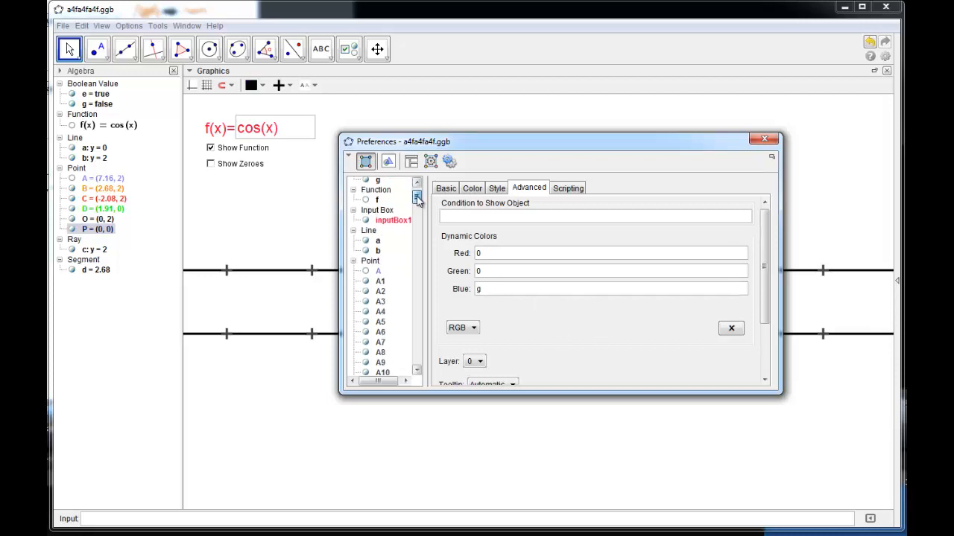
{"action": "left_click_drag", "start_coordinate": [416, 196], "coordinate": [416, 237]}
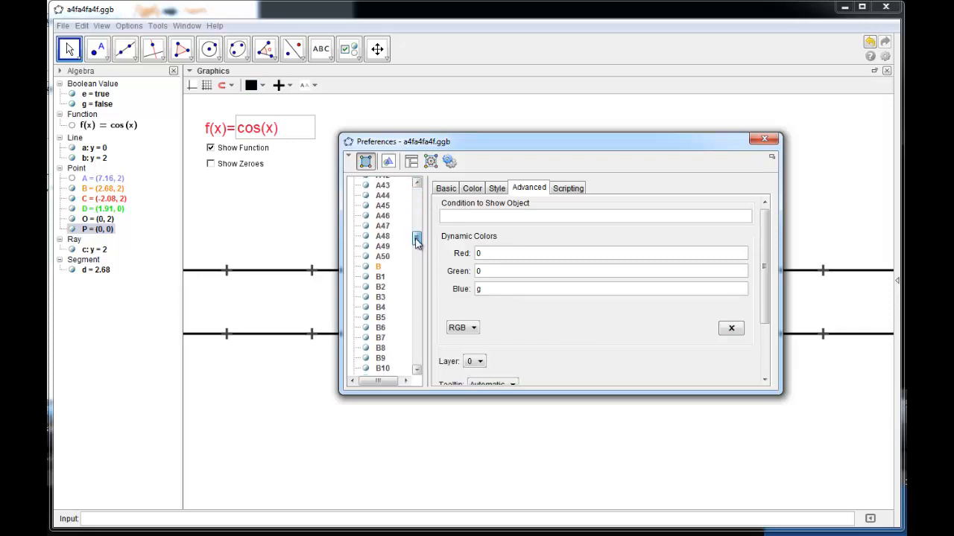
{"action": "left_click", "coordinate": [379, 268]}
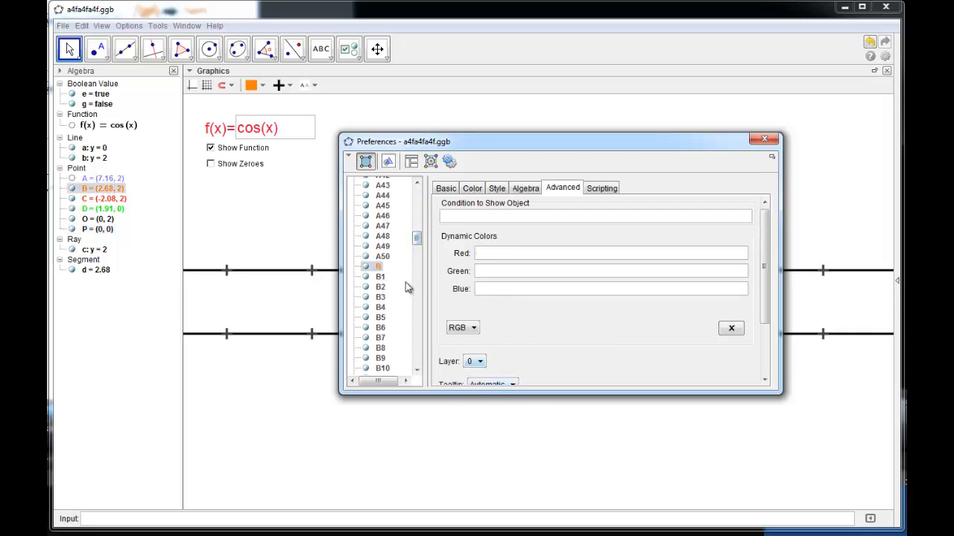
{"action": "mouse_move", "coordinate": [490, 142]}
{"action": "left_mouse_down"}
{"action": "mouse_move", "coordinate": [513, 392]}
{"action": "mouse_move", "coordinate": [511, 204]}
{"action": "mouse_move", "coordinate": [499, 130]}
{"action": "left_mouse_up"}
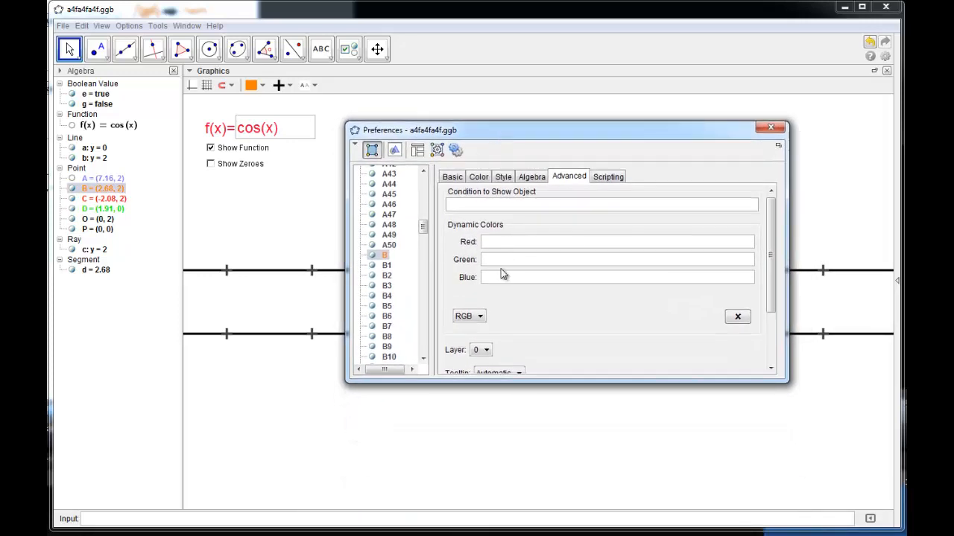
{"action": "left_click", "coordinate": [514, 241]}
{"action": "type", "text": "0"}
{"action": "left_click", "coordinate": [495, 260]}
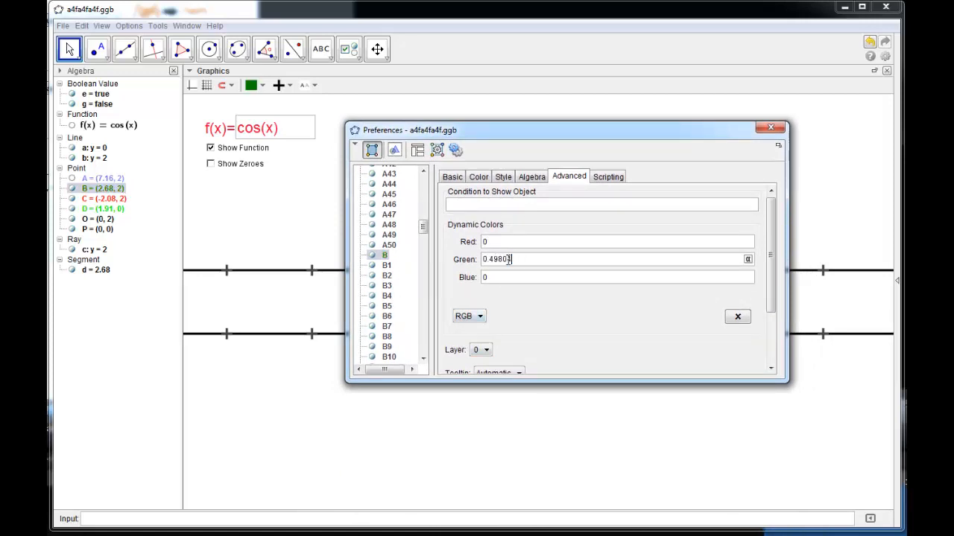
{"action": "left_click_drag", "start_coordinate": [509, 259], "coordinate": [465, 260]}
{"action": "type", "text": "0"}
{"action": "key", "text": "Return"}
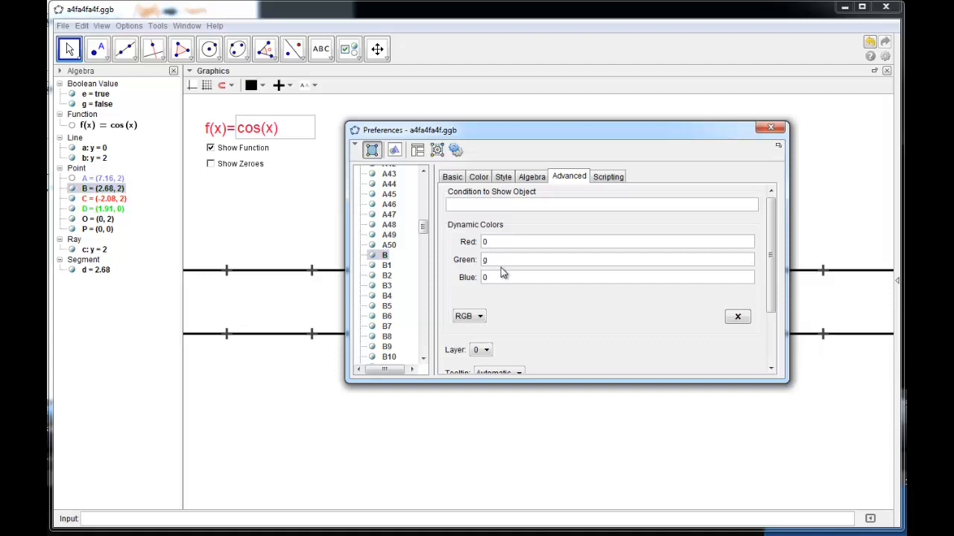
{"action": "left_click", "coordinate": [770, 127]}
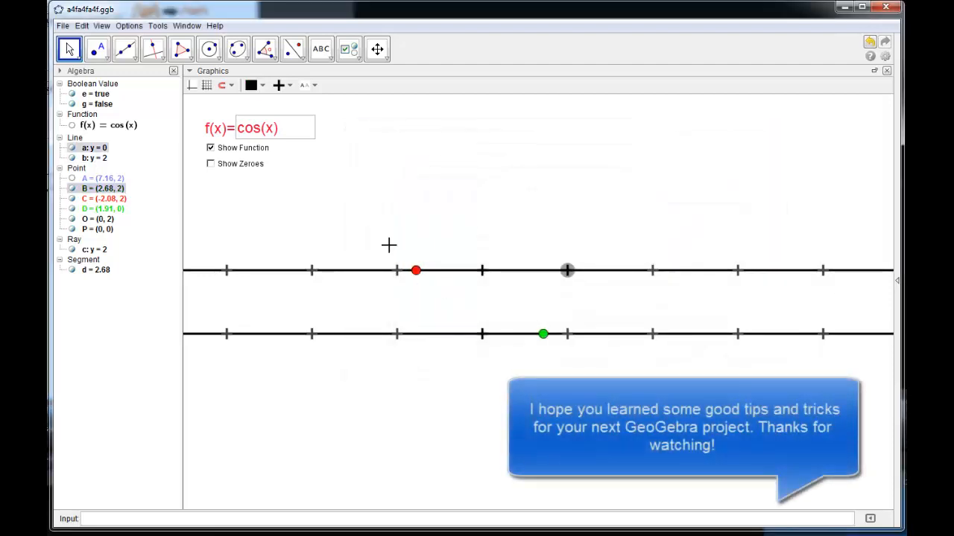
Turn on Show Zeroes to test the dynamic colors of points O, P and B.
{"action": "left_click_drag", "start_coordinate": [210, 164], "coordinate": [211, 163]}
{"action": "left_click", "coordinate": [211, 164]}
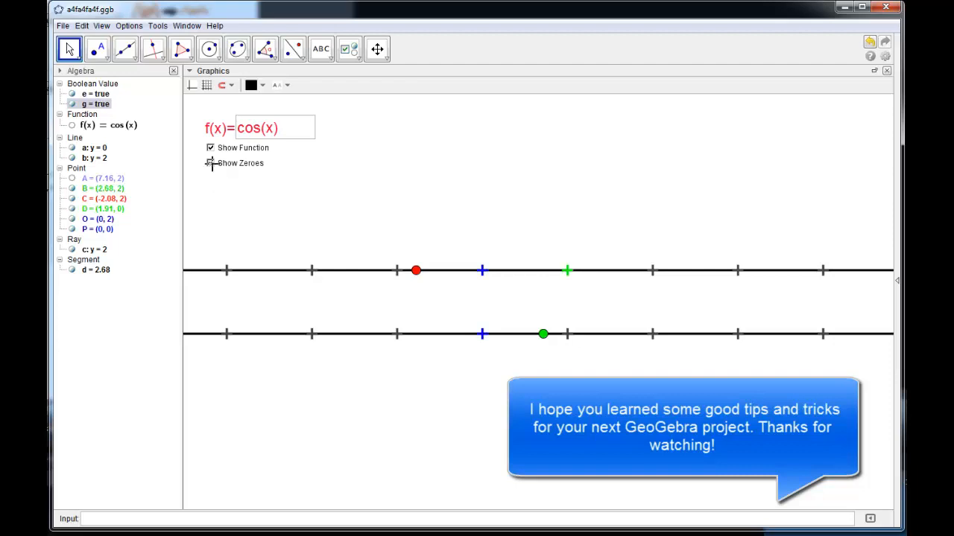